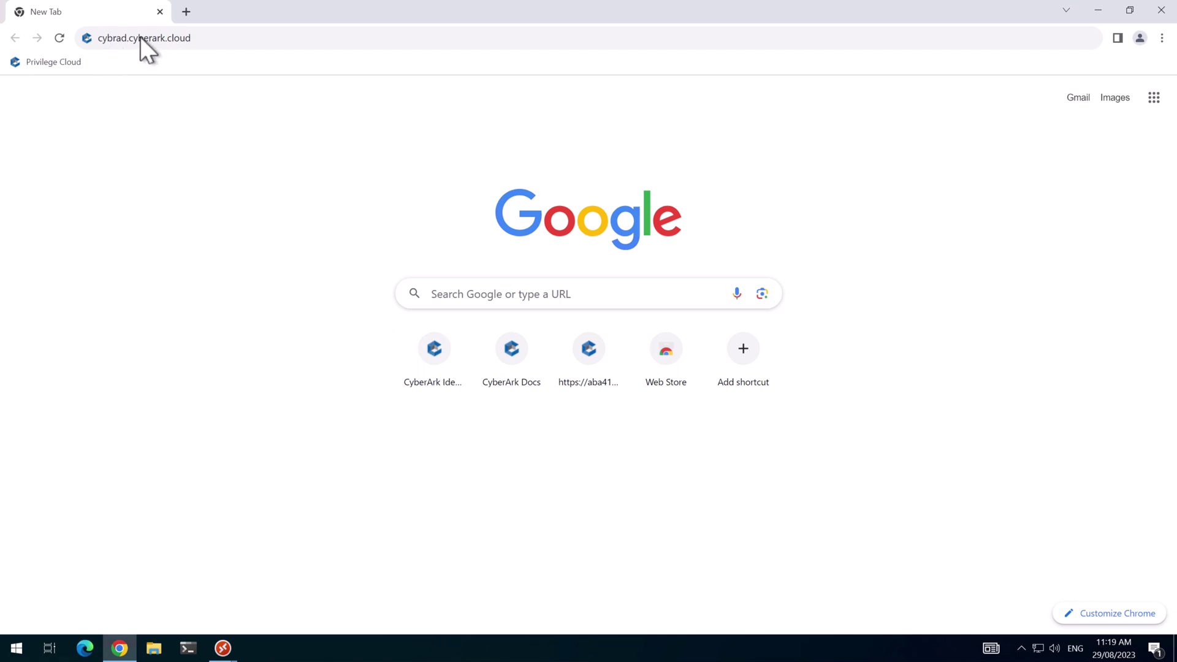
Load the tenant sign-in page and enter the account username.
click(253, 37)
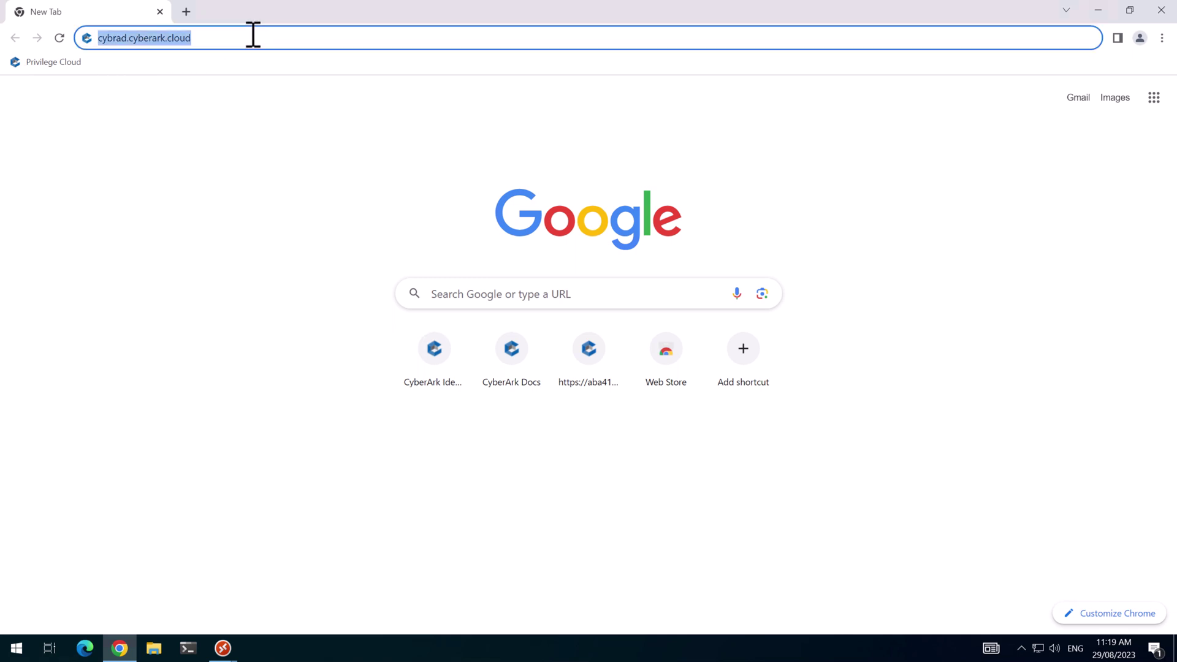
key(Return)
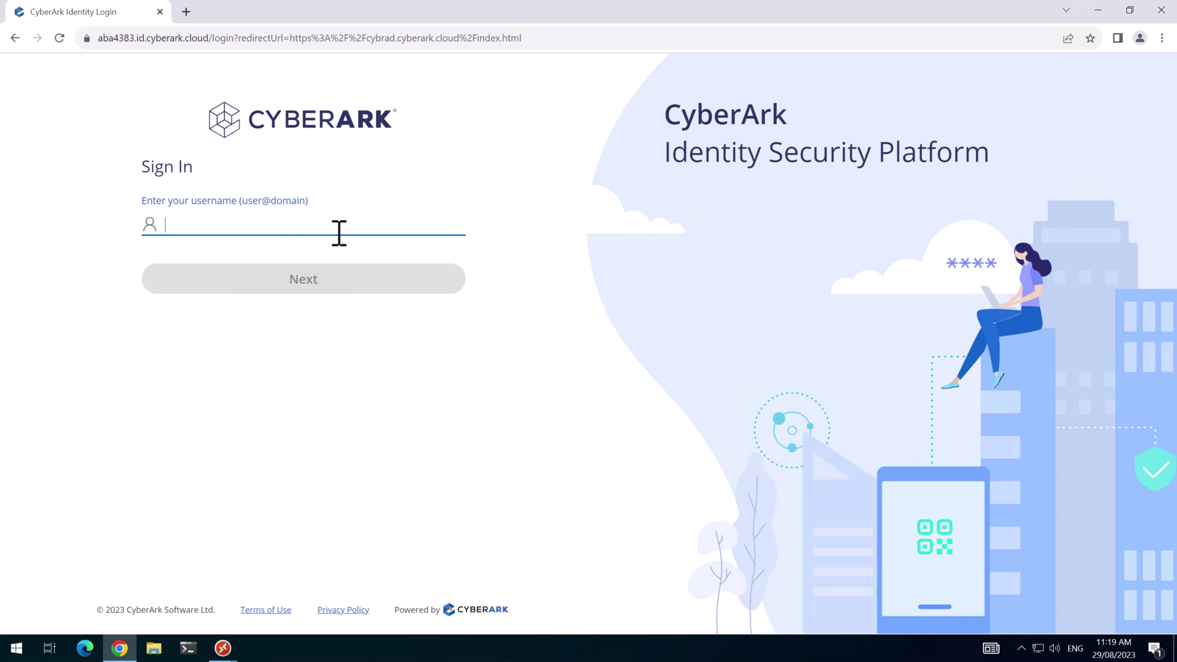
key(ctrl+v)
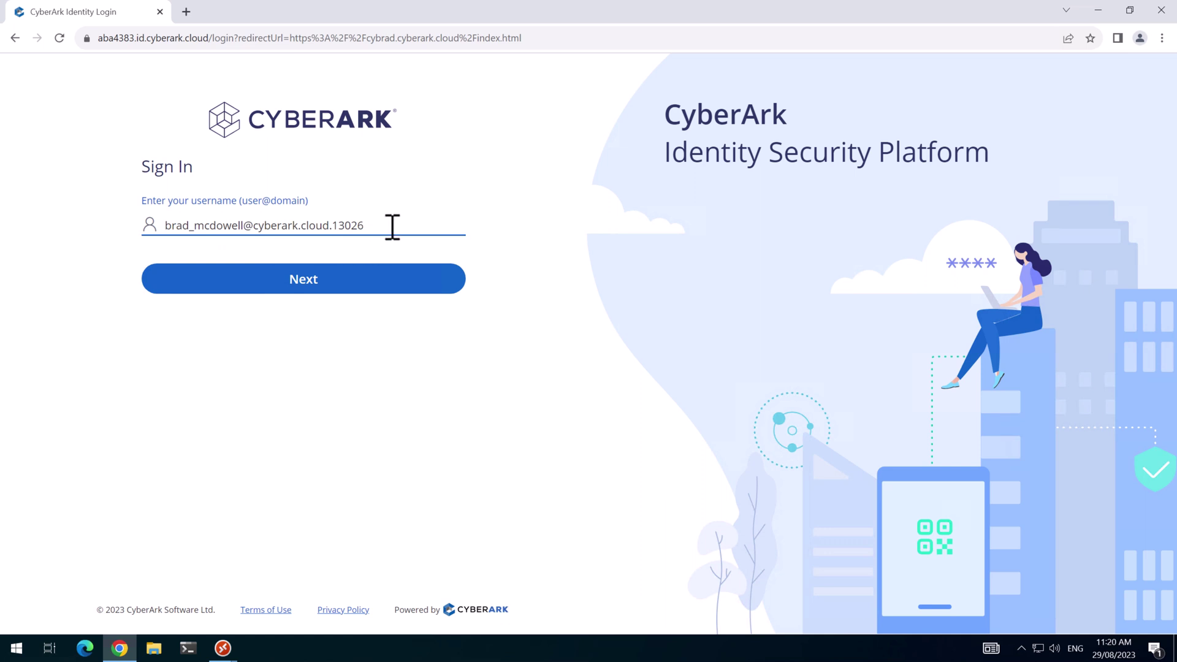
click(342, 277)
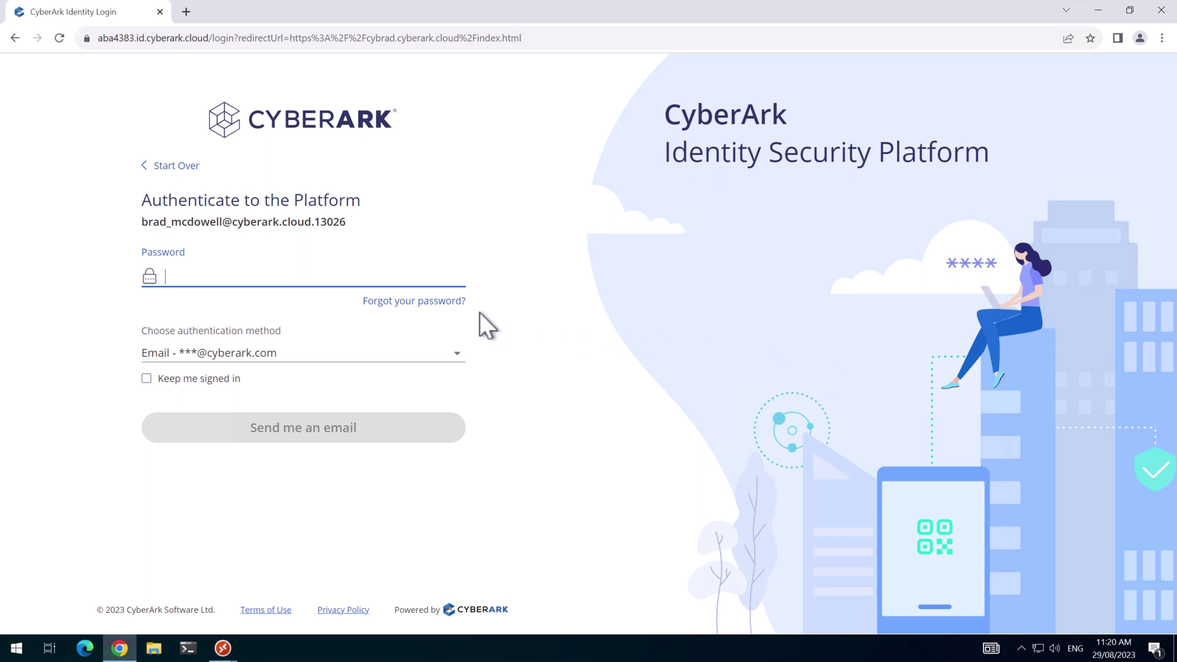
Reset the forgotten password with a code sent by text message.
click(395, 303)
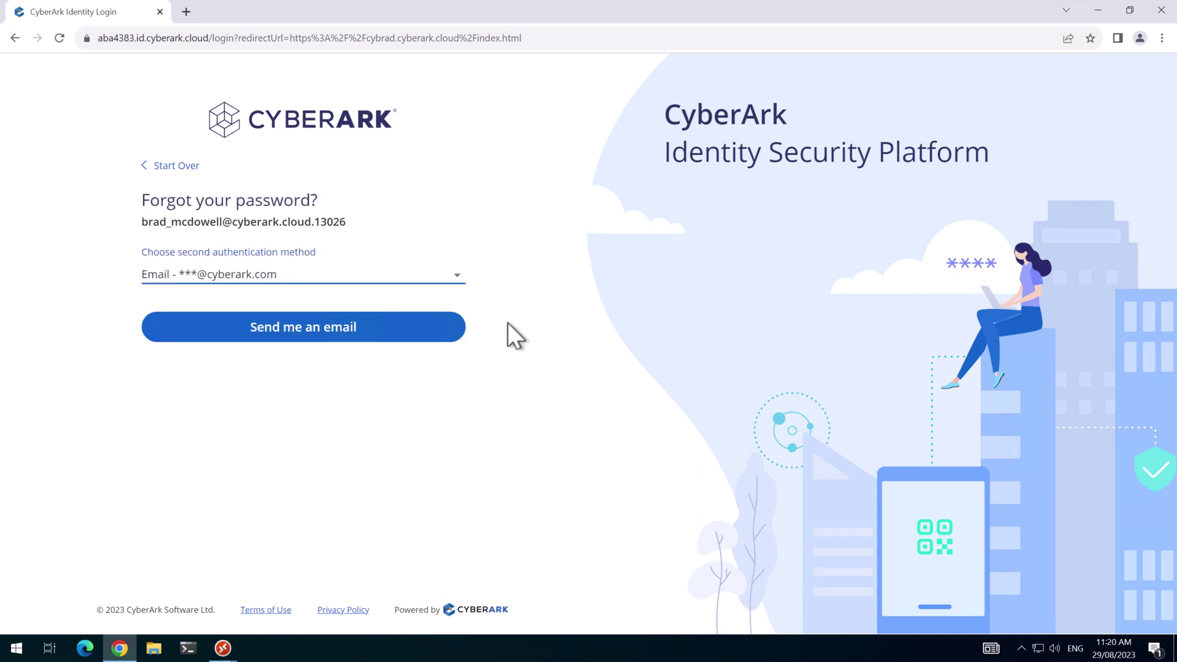
click(435, 275)
click(292, 331)
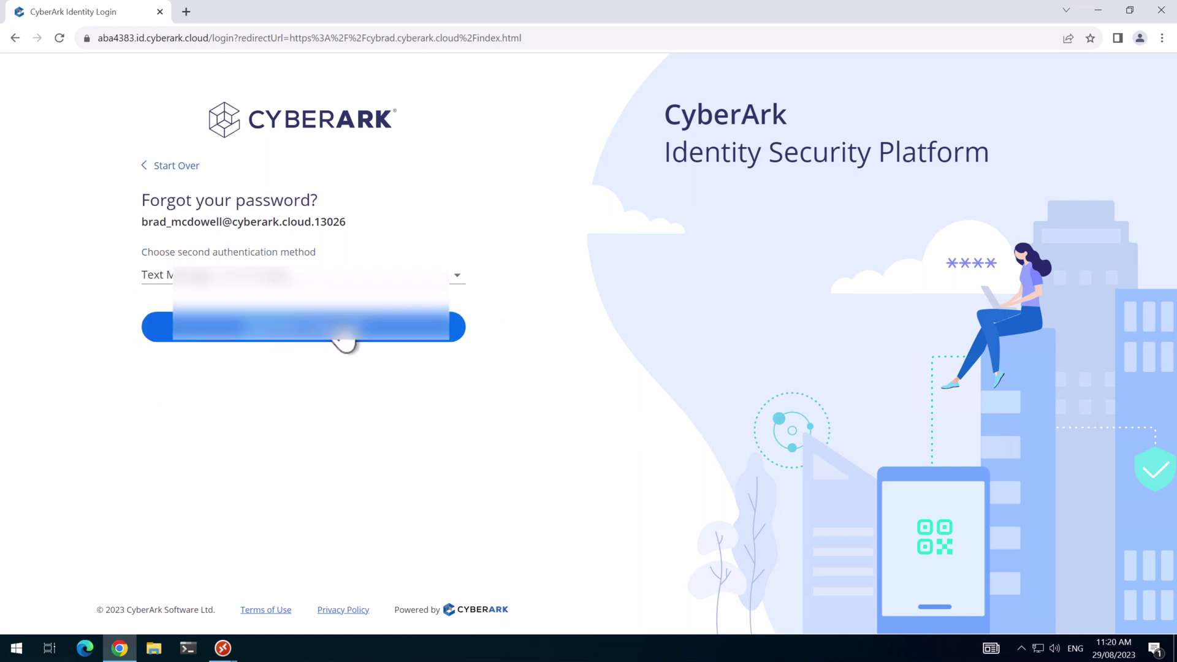
click(377, 334)
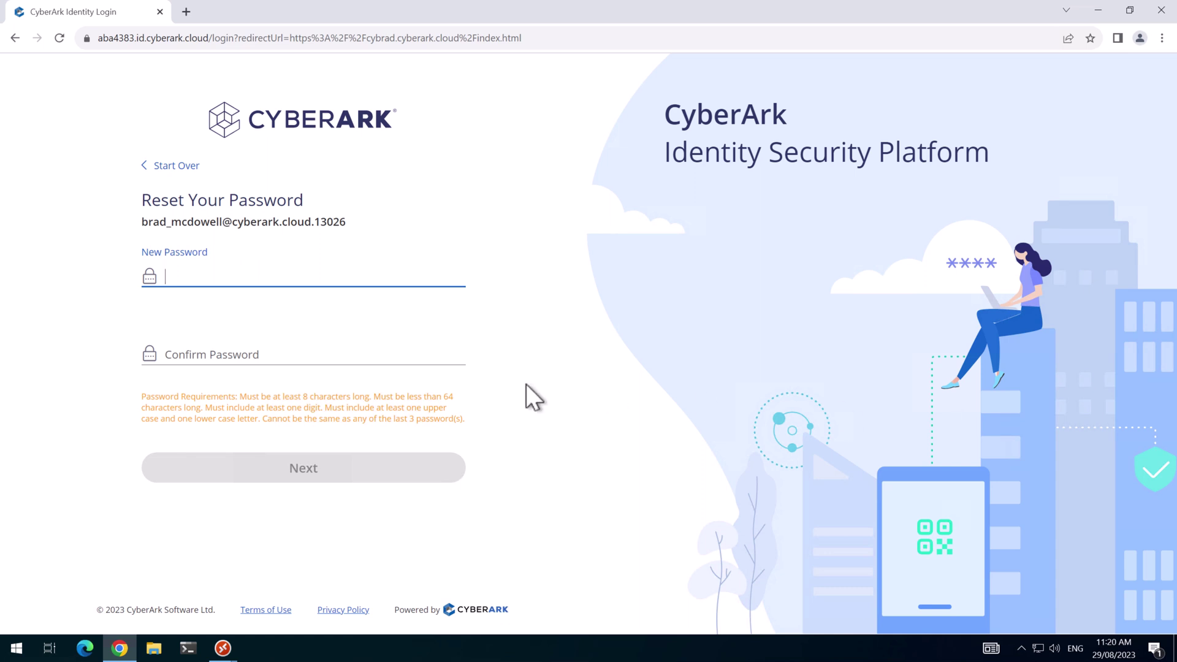
click(263, 276)
key(ctrl+v)
click(281, 342)
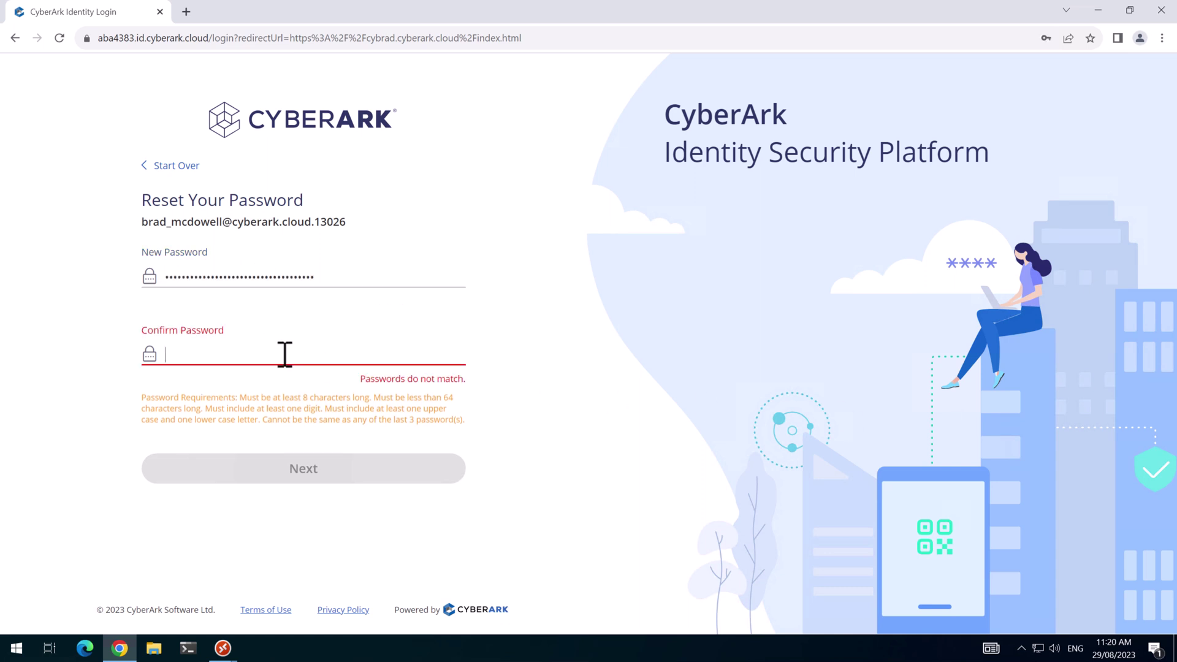
key(ctrl+v)
click(321, 470)
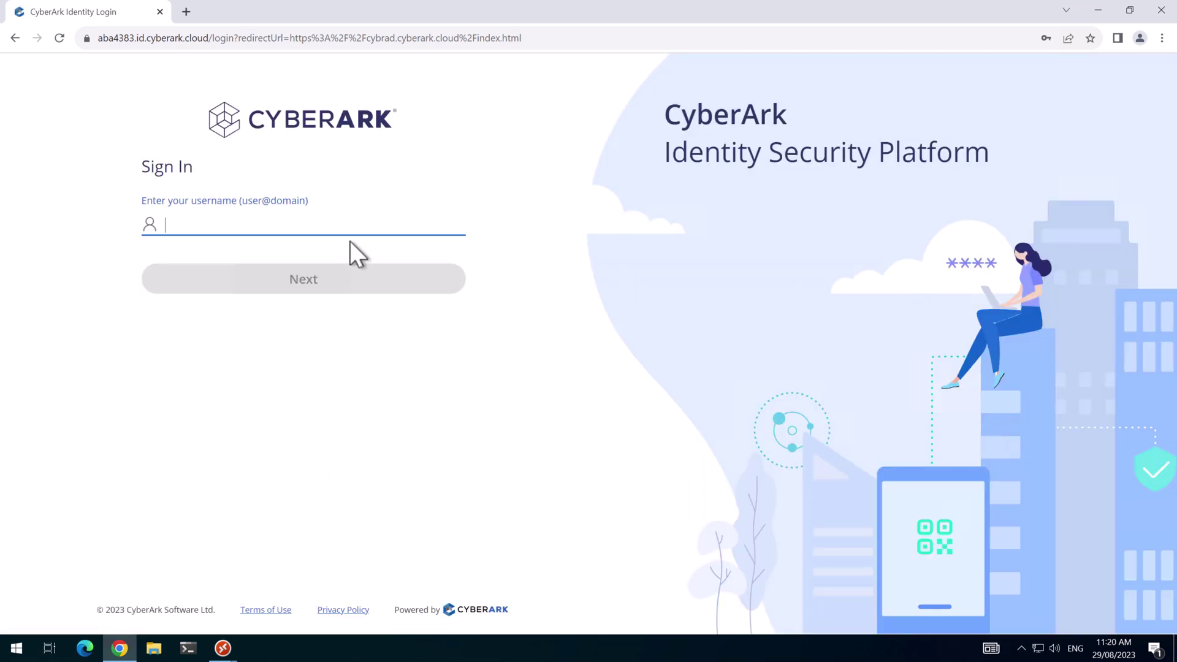
Sign in again with the username and new password, requesting a text-message code.
key(ctrl+v)
click(343, 276)
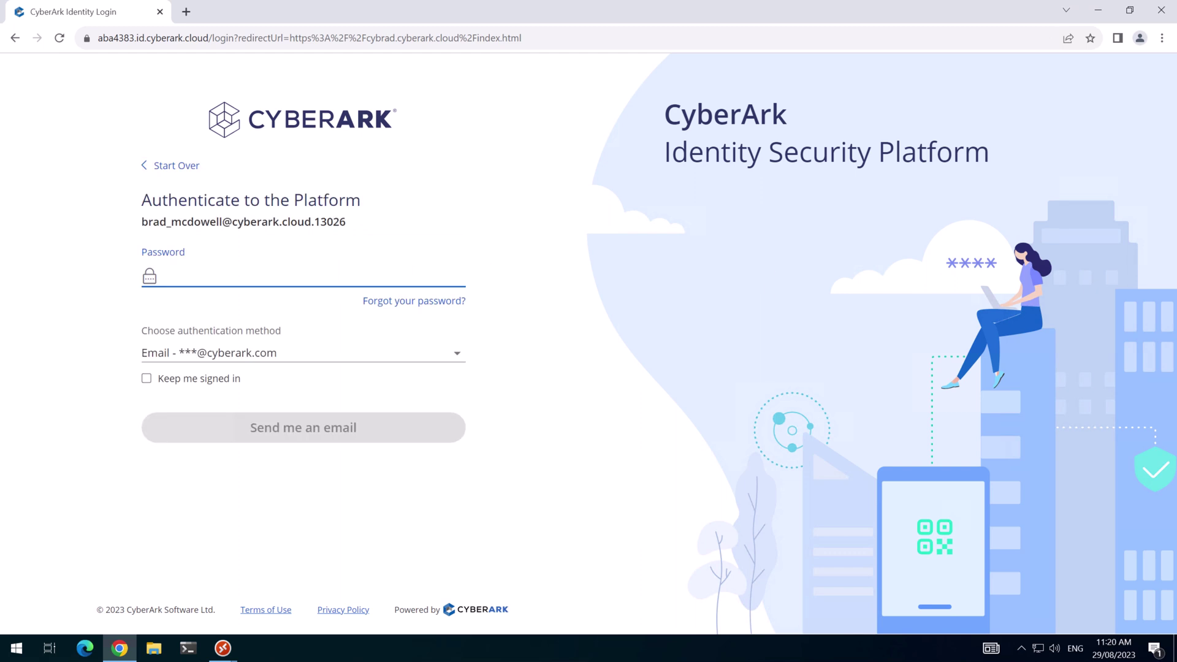
key(ctrl+v)
click(233, 353)
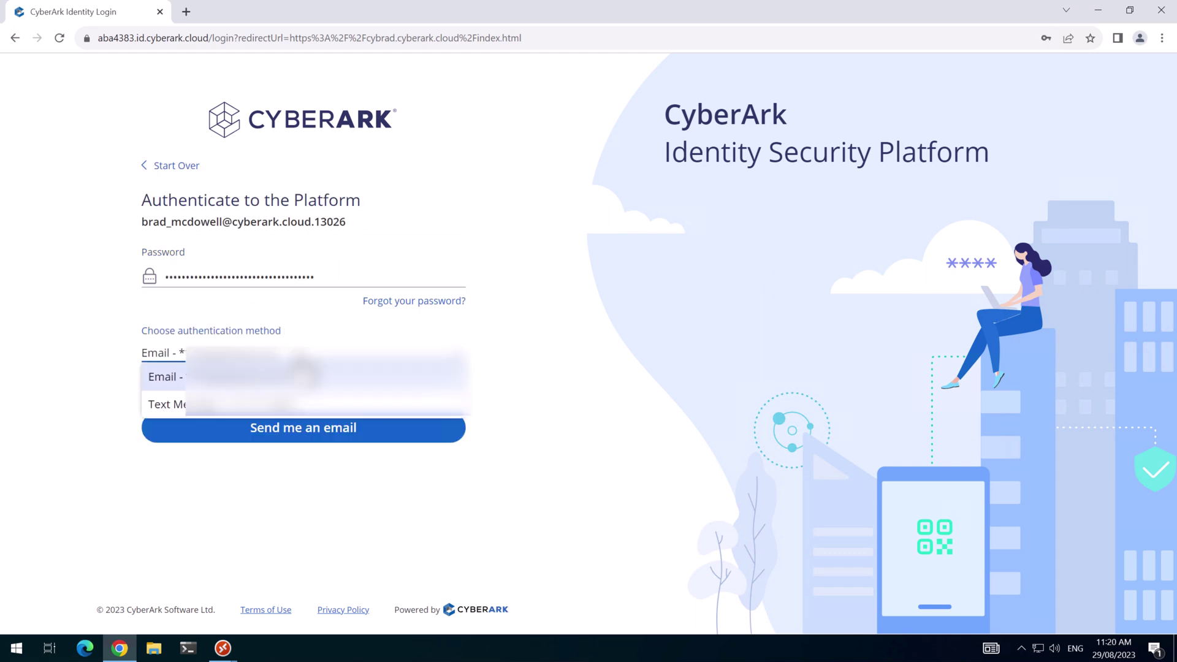
click(183, 402)
click(375, 425)
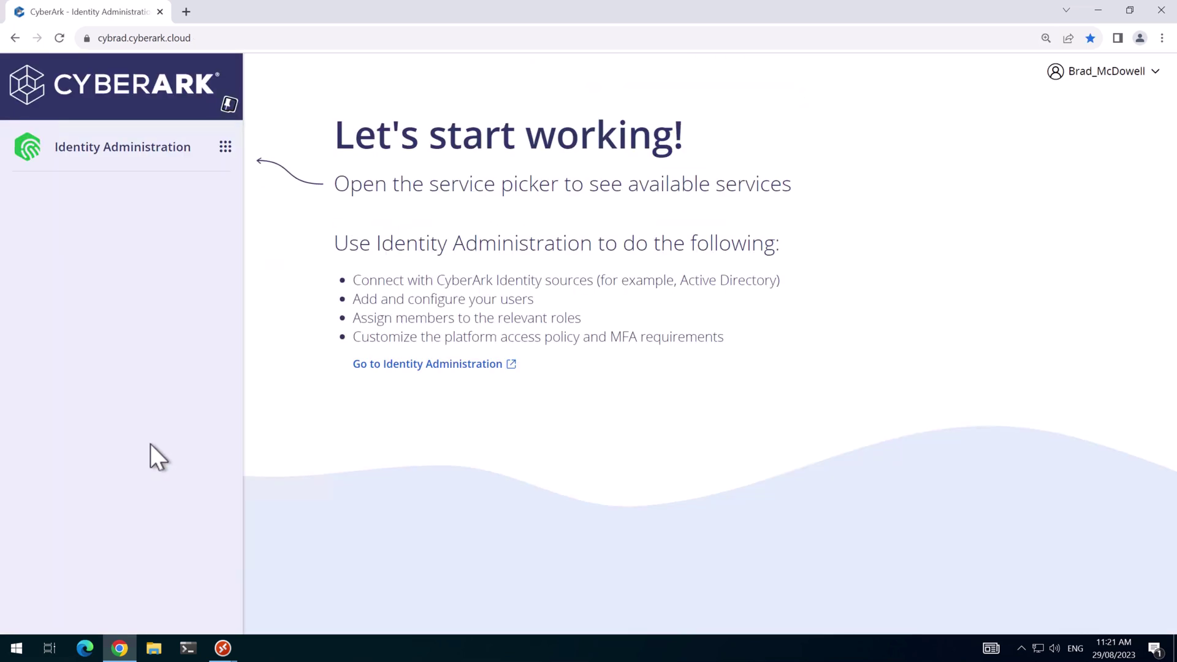
Open Identity Administration in a new tab and go to Settings > Authentication.
click(404, 367)
scroll(122, 386, down, 2)
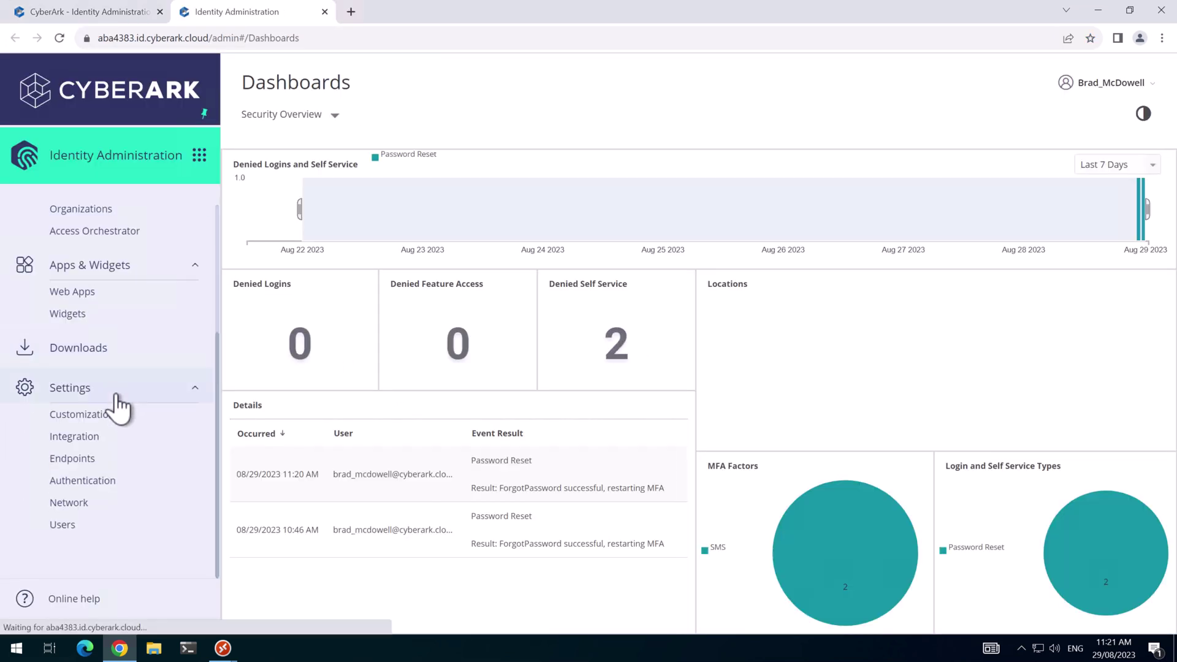
click(87, 483)
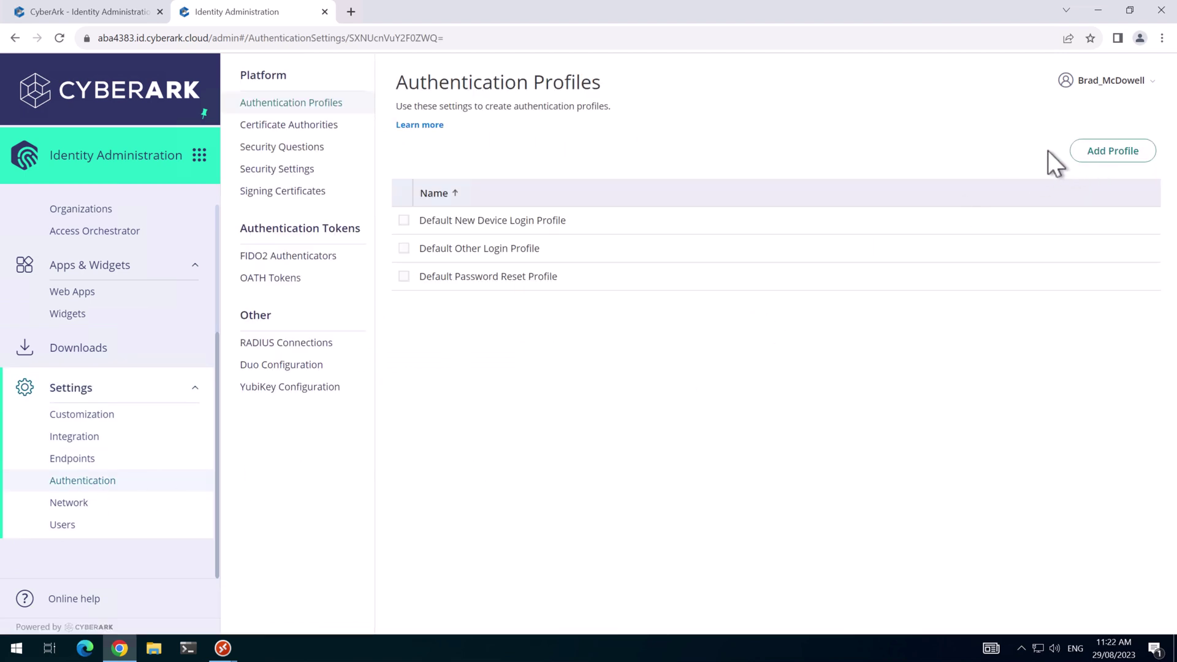
Add 'Privilege Cloud Auth Profile' with Password first, then mobile authenticator, email or FIDO2 second.
click(1100, 154)
text(Pr)
key(BackSpace)
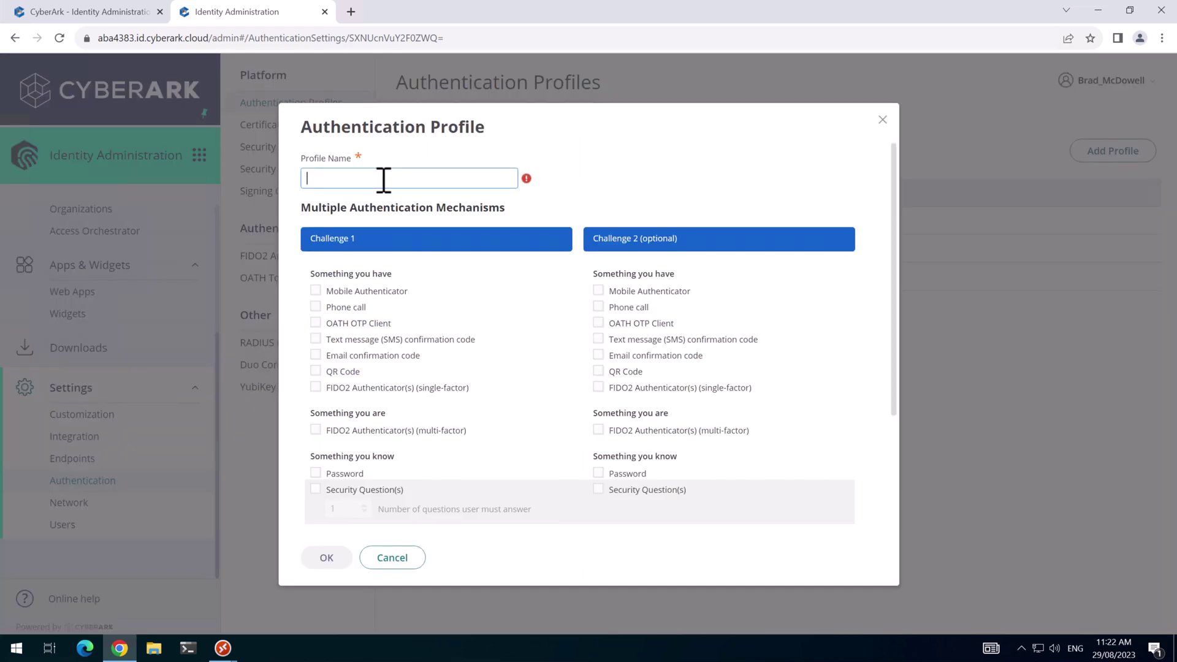
text(Privilege Cloud Auth Profile)
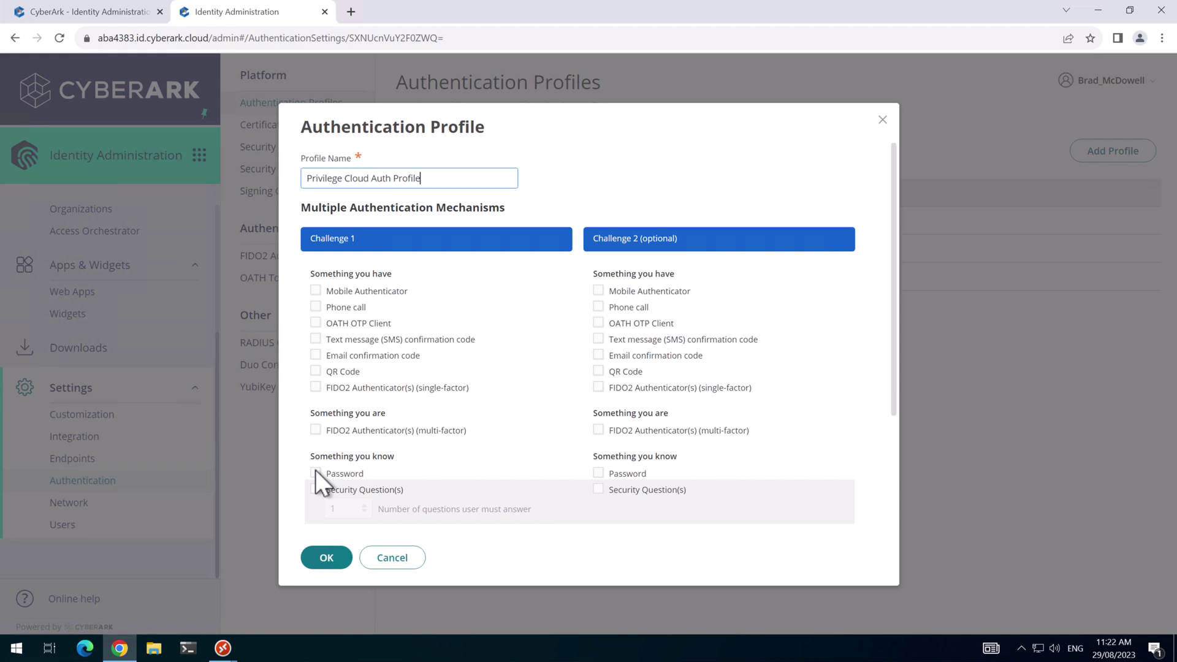
click(315, 472)
click(597, 292)
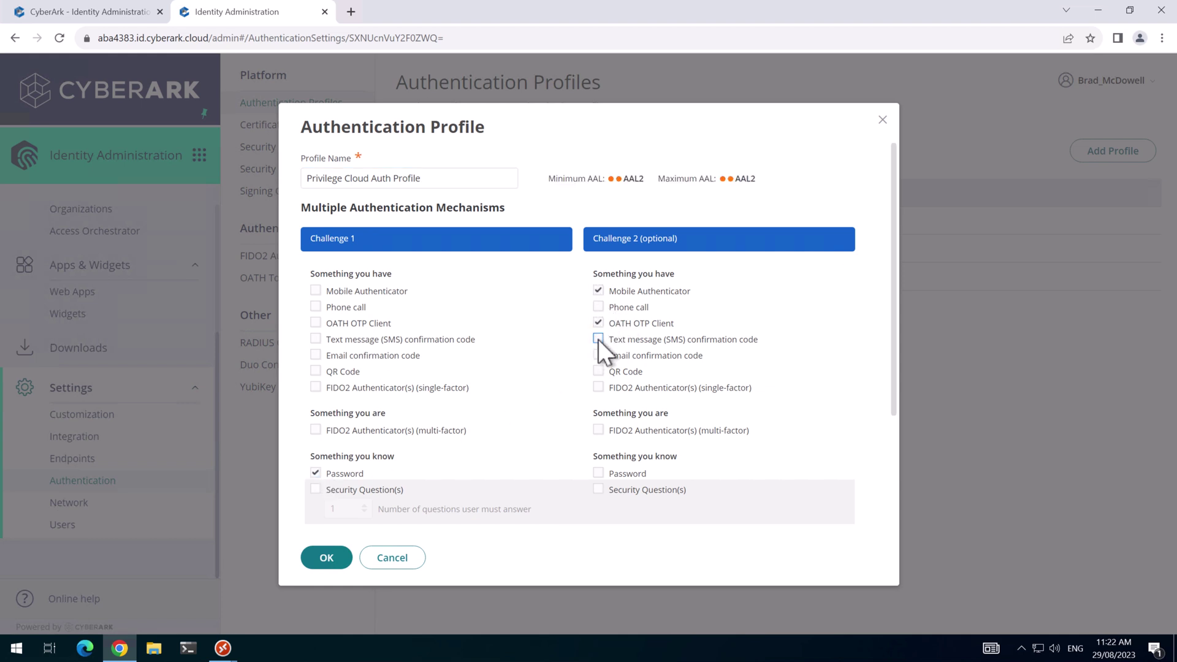
click(599, 354)
click(598, 429)
click(329, 558)
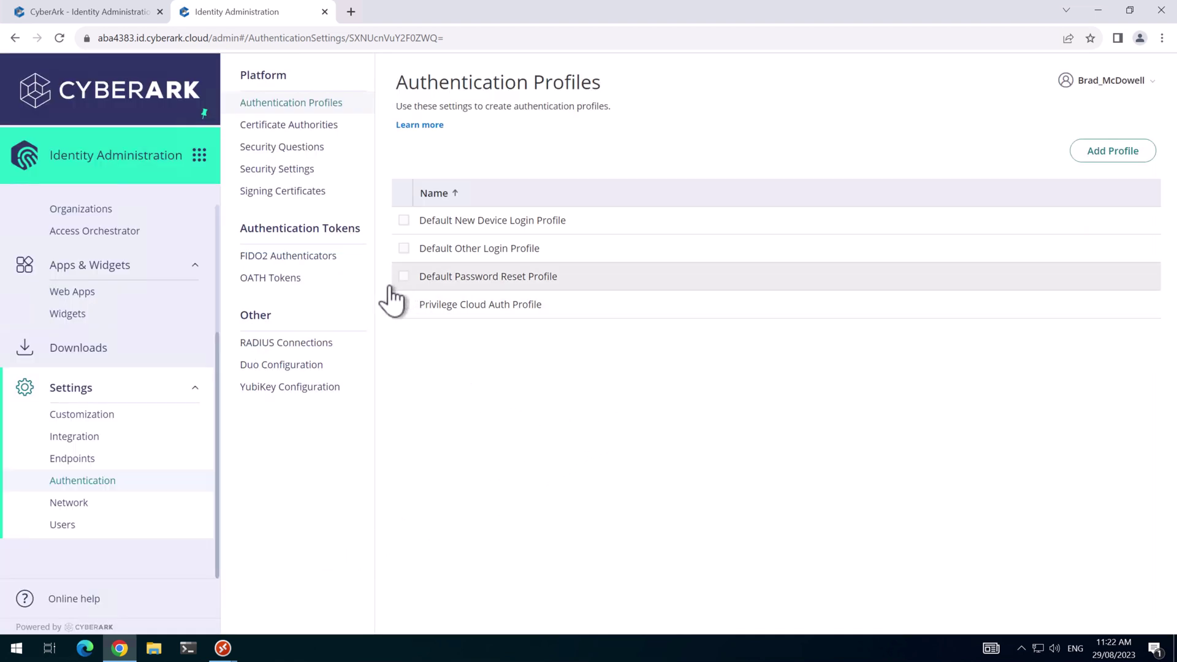
In Network > Secure Zones, add an IP range with a name and address range.
click(75, 504)
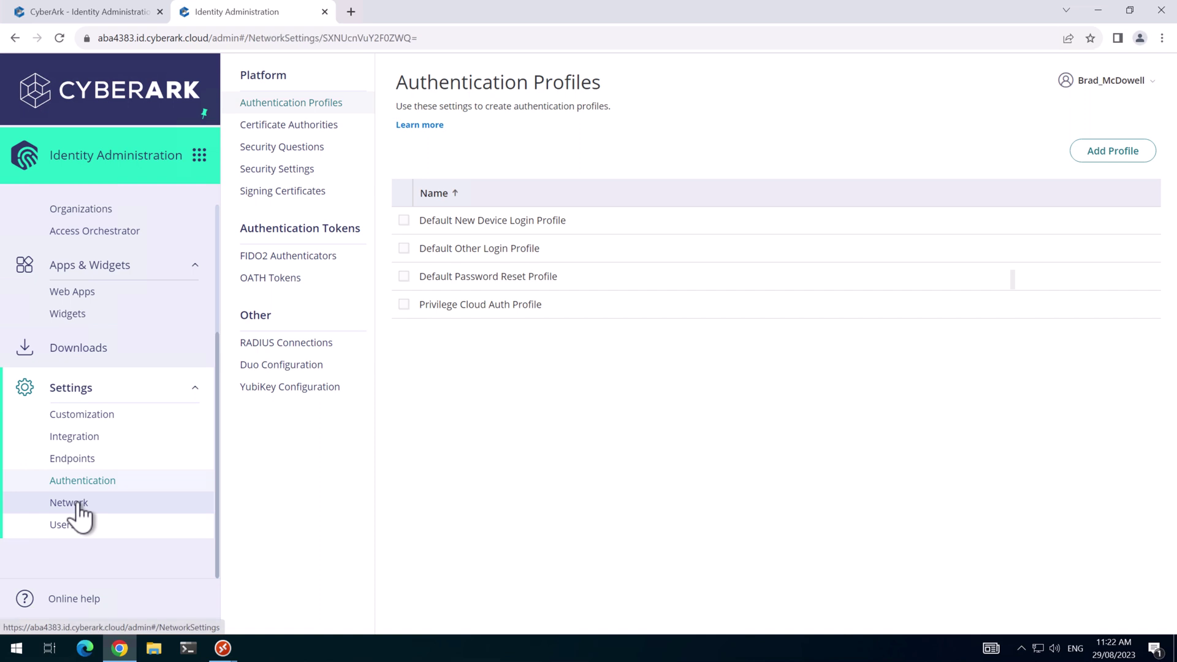
click(288, 138)
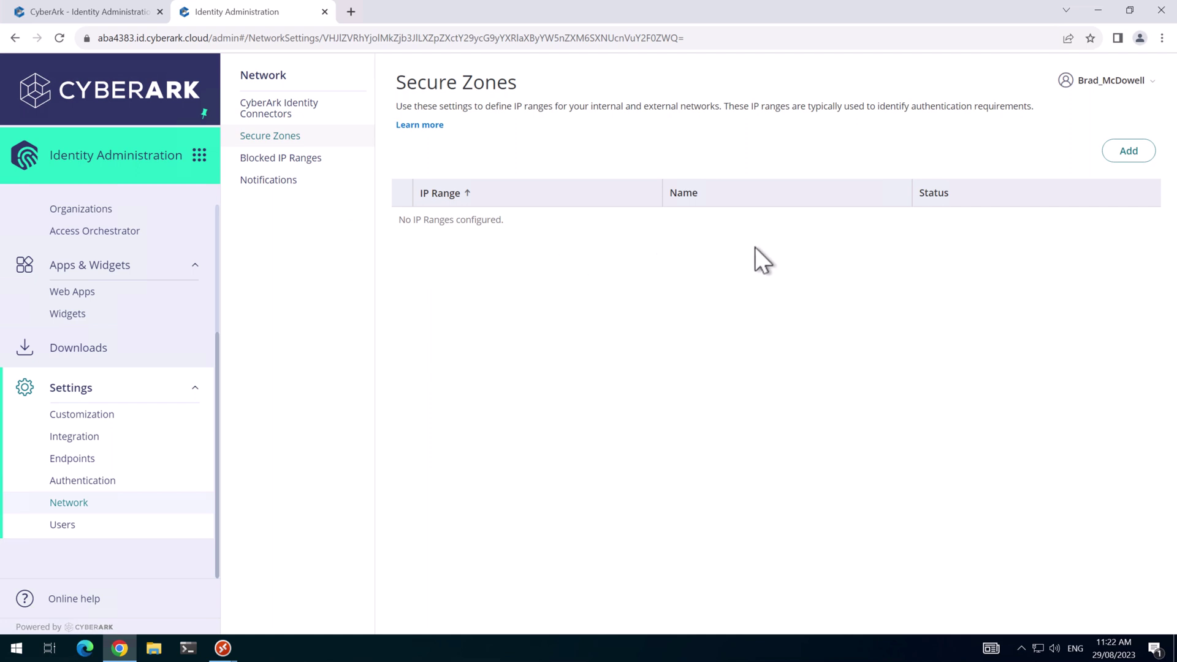
click(1131, 151)
click(545, 397)
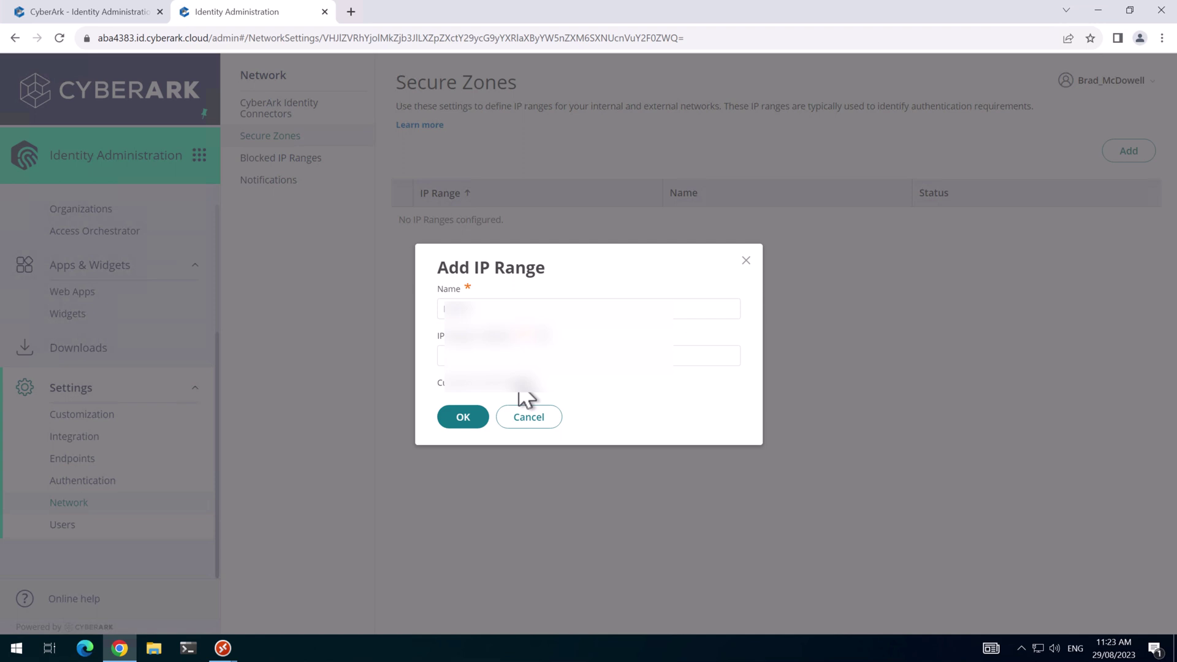
click(495, 354)
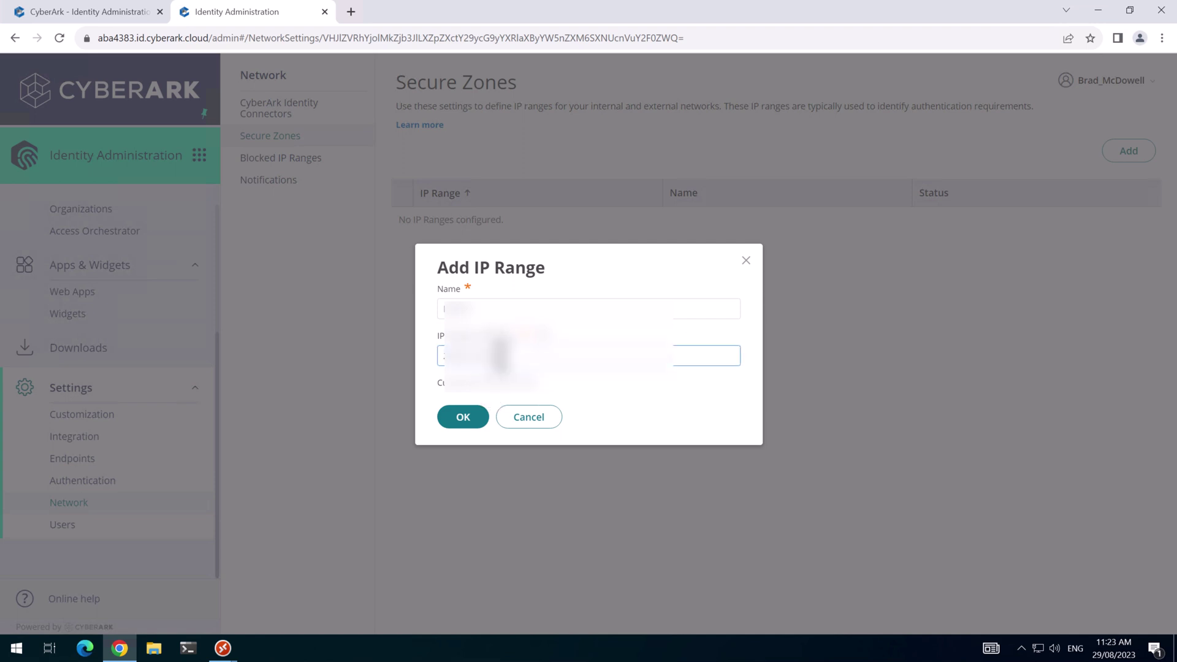
click(476, 416)
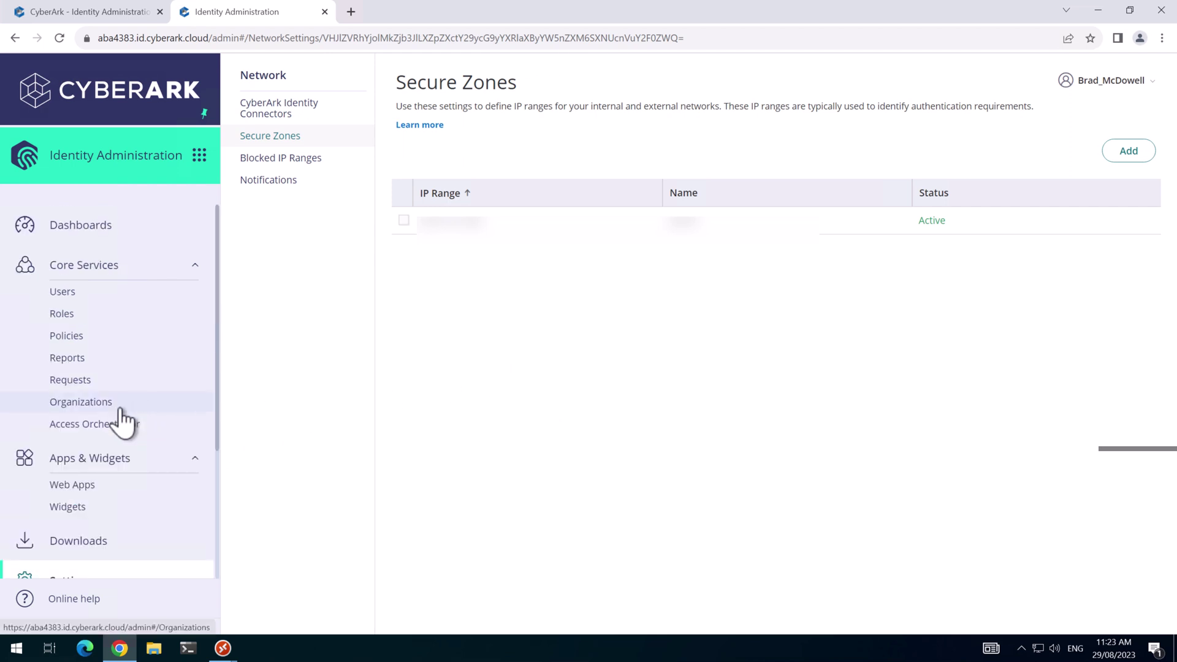
Create policy set 'Privilege Cloud Policy' limited to roles and assign System Administrator.
click(67, 337)
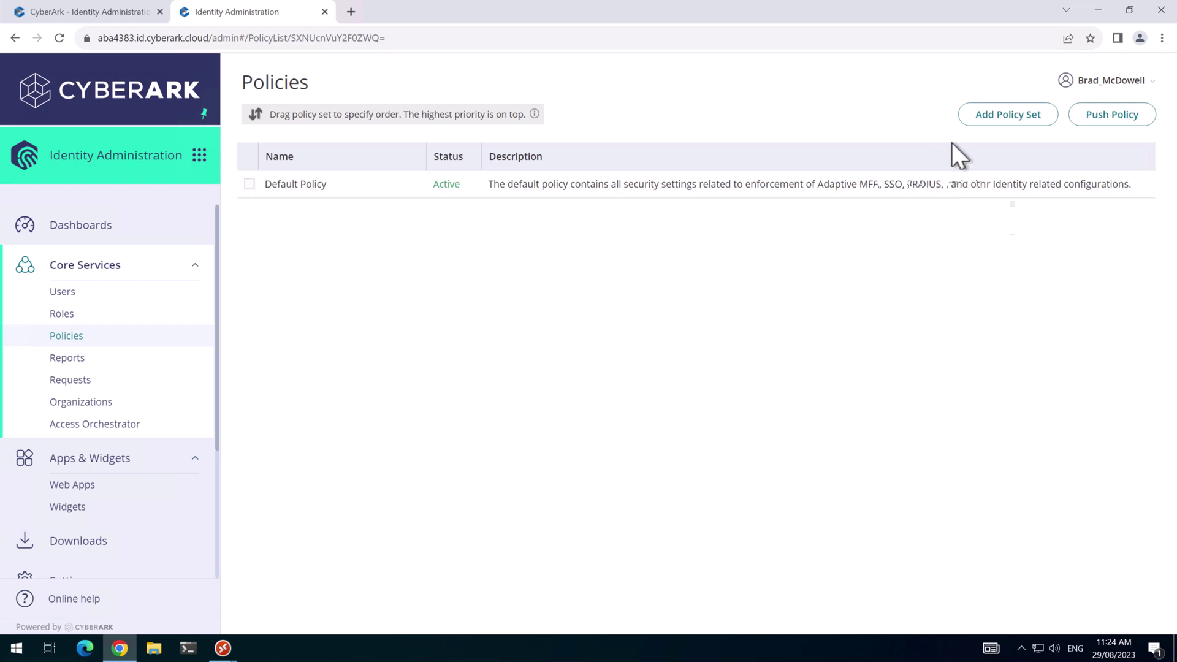
click(974, 120)
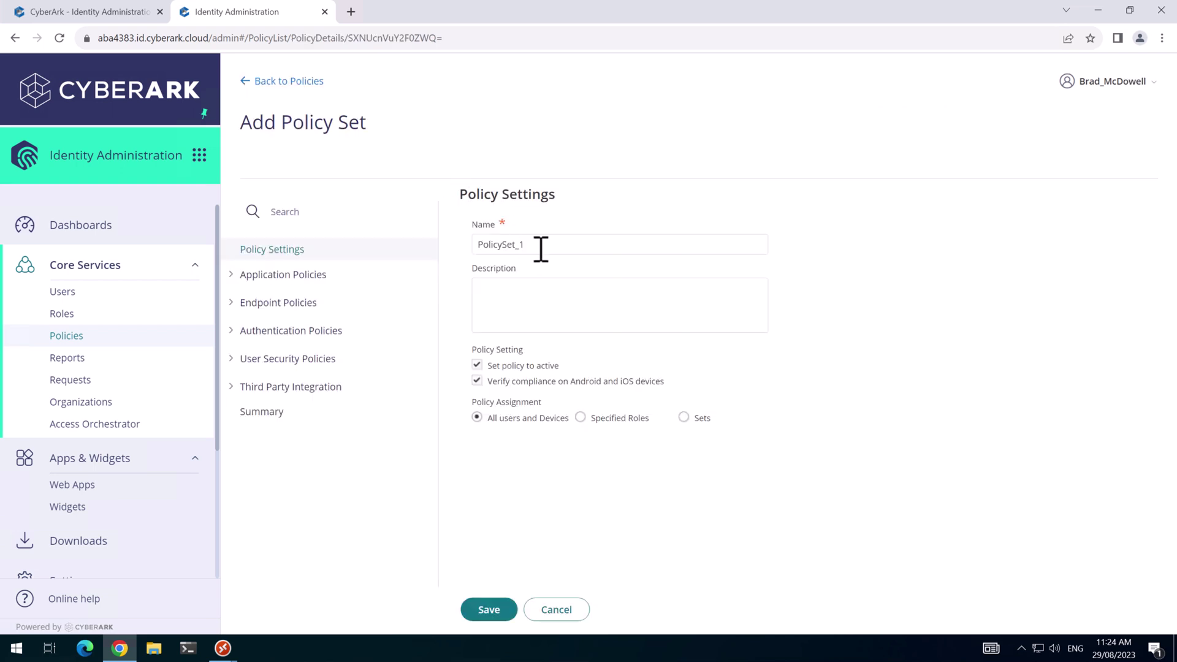
drag(541, 248, 446, 243)
text(Privilege Cloud Policy)
click(580, 418)
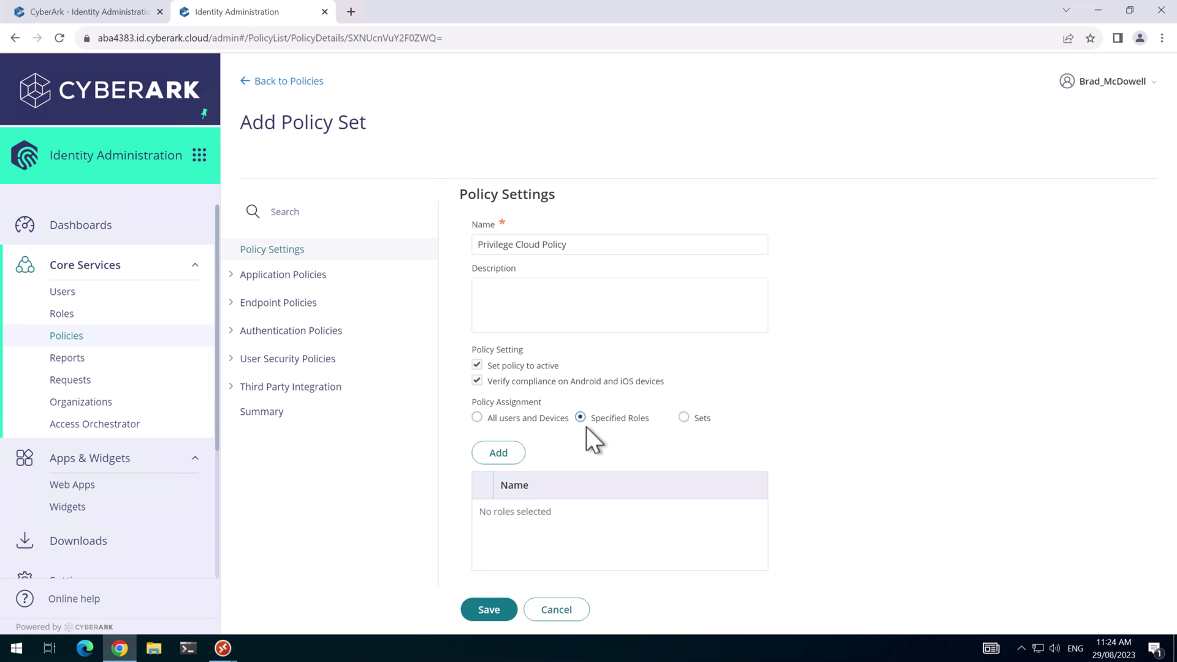
click(498, 454)
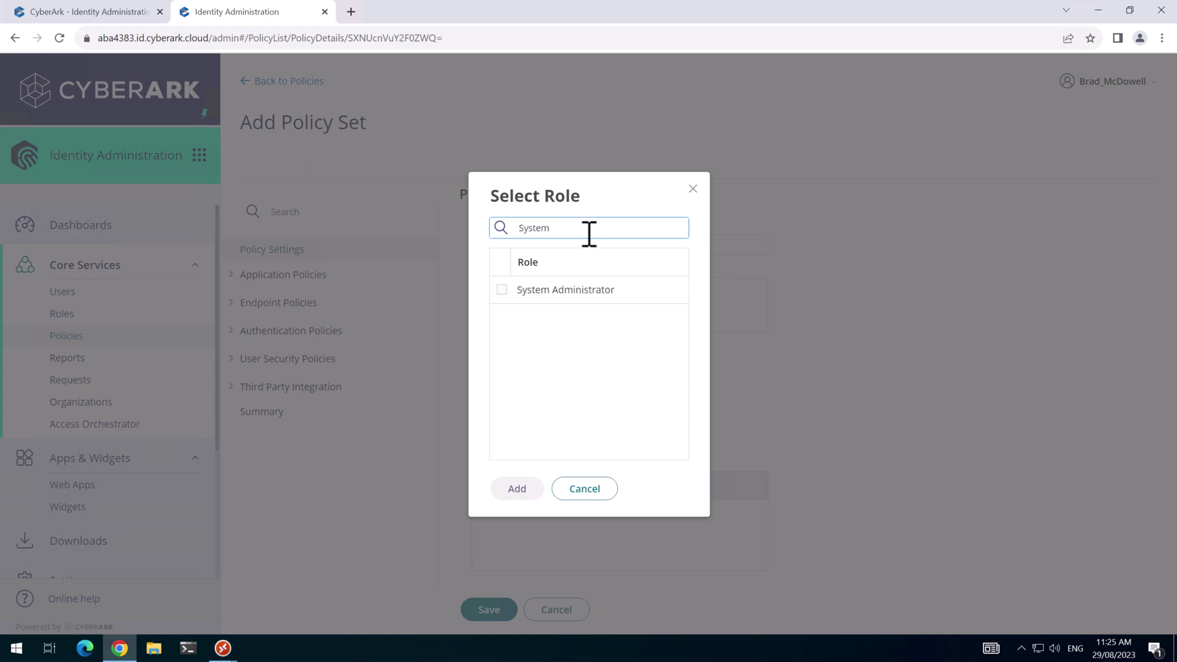
click(524, 289)
click(517, 488)
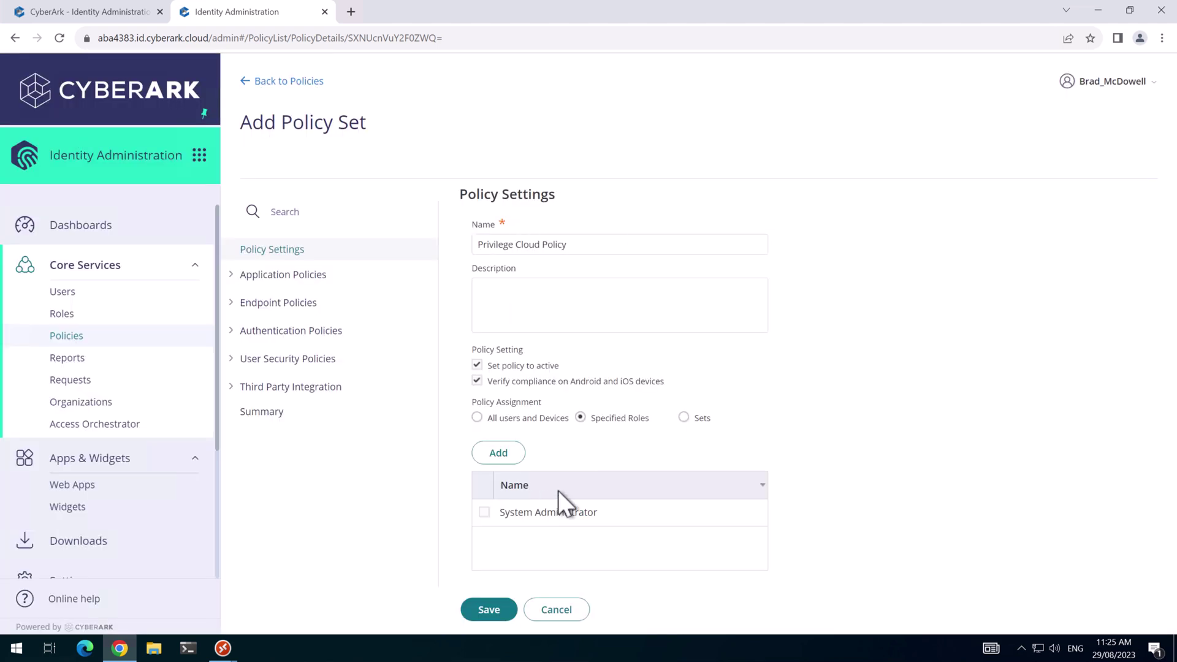
Assign all Privilege Cloud roles, Administrators through Users Lite, to the policy.
click(499, 454)
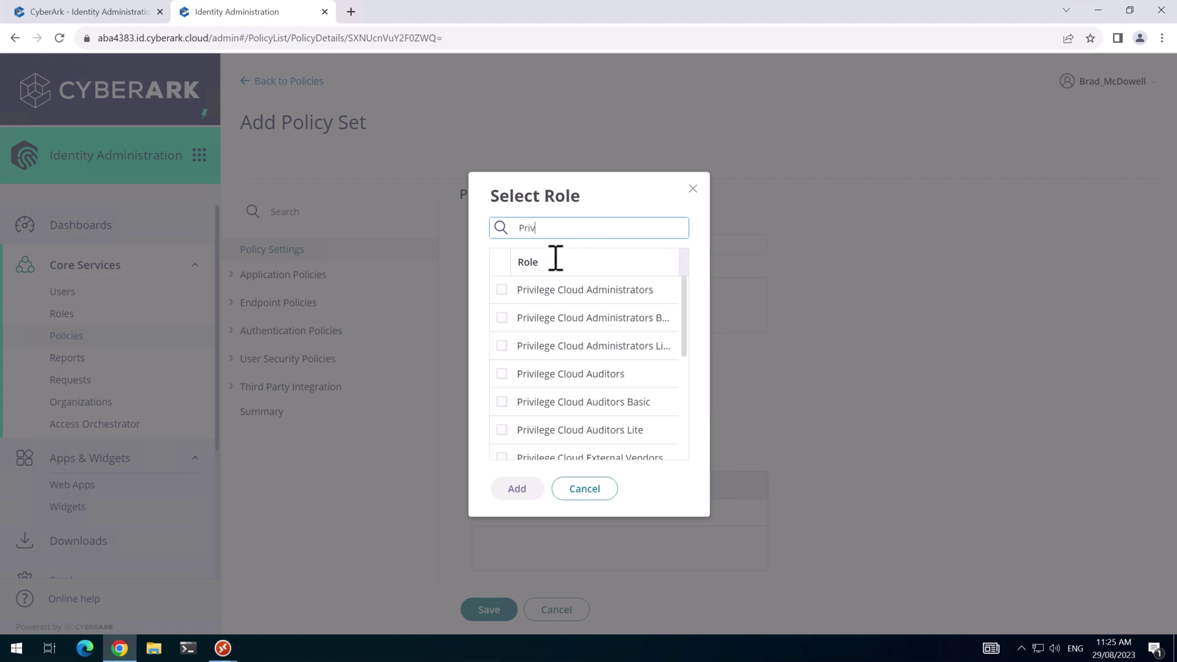
click(506, 292)
click(507, 318)
shift+click(505, 401)
scroll(510, 402, down, 1)
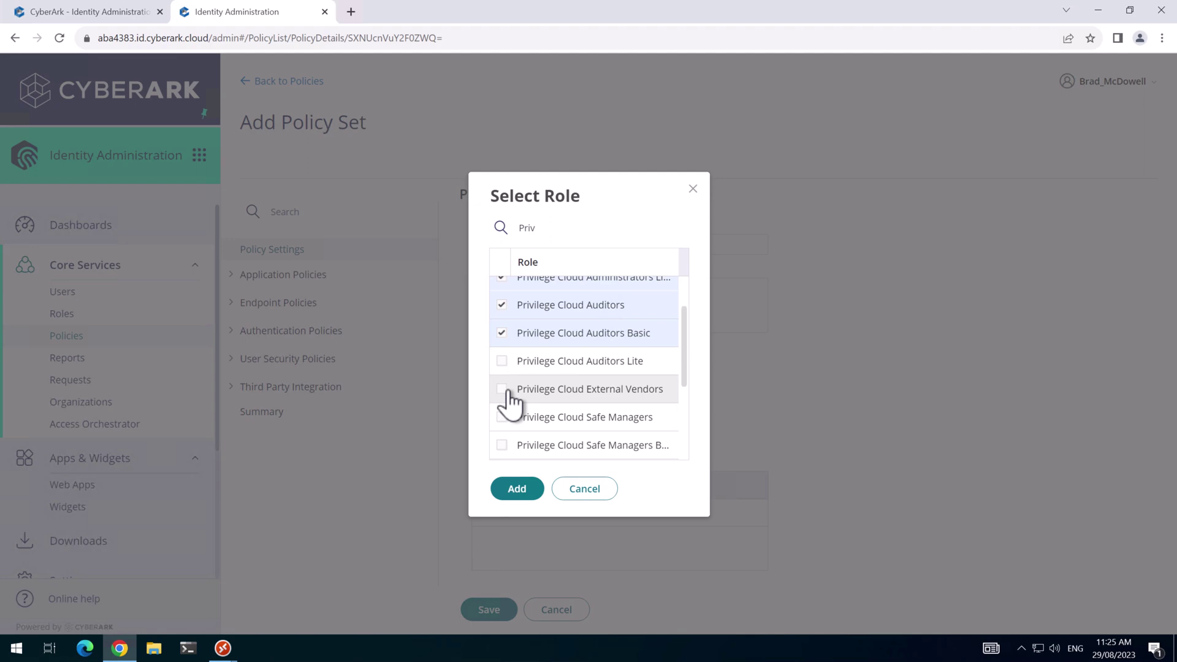
shift+click(509, 398)
shift+click(504, 438)
scroll(505, 438, down, 1)
shift+click(504, 437)
scroll(505, 436, down, 1)
shift+click(505, 441)
scroll(505, 441, down, 1)
shift+click(515, 440)
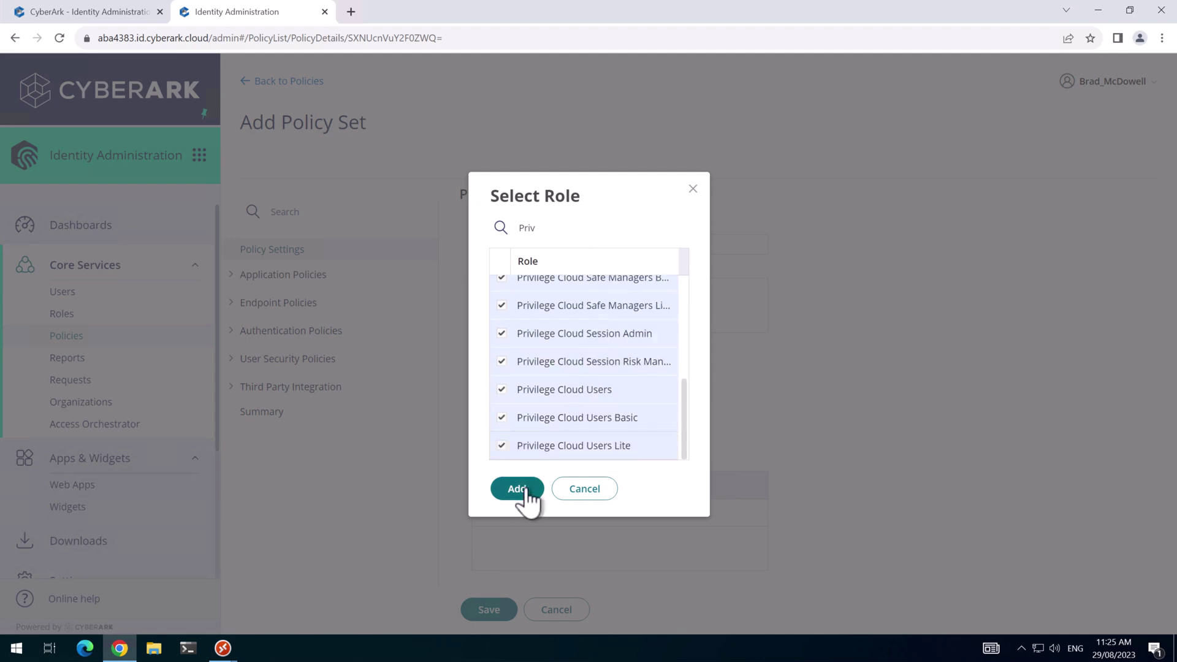
click(517, 489)
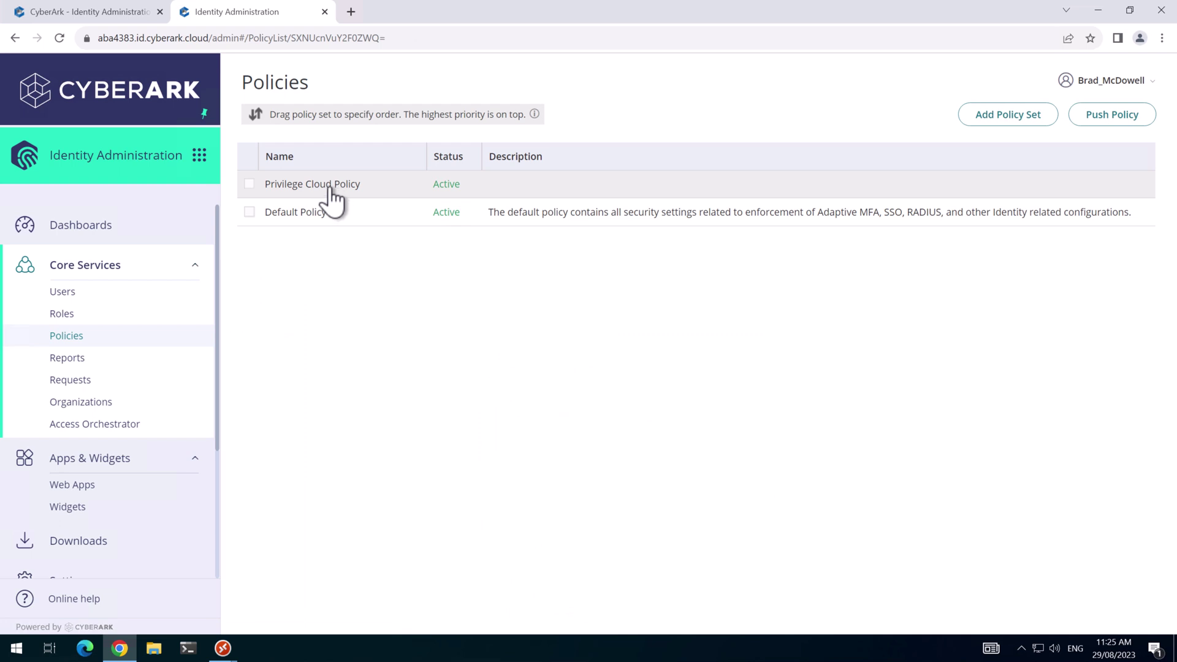
In Privilege Cloud Policy's Application User Settings, allow adding and customizing personal apps.
click(336, 187)
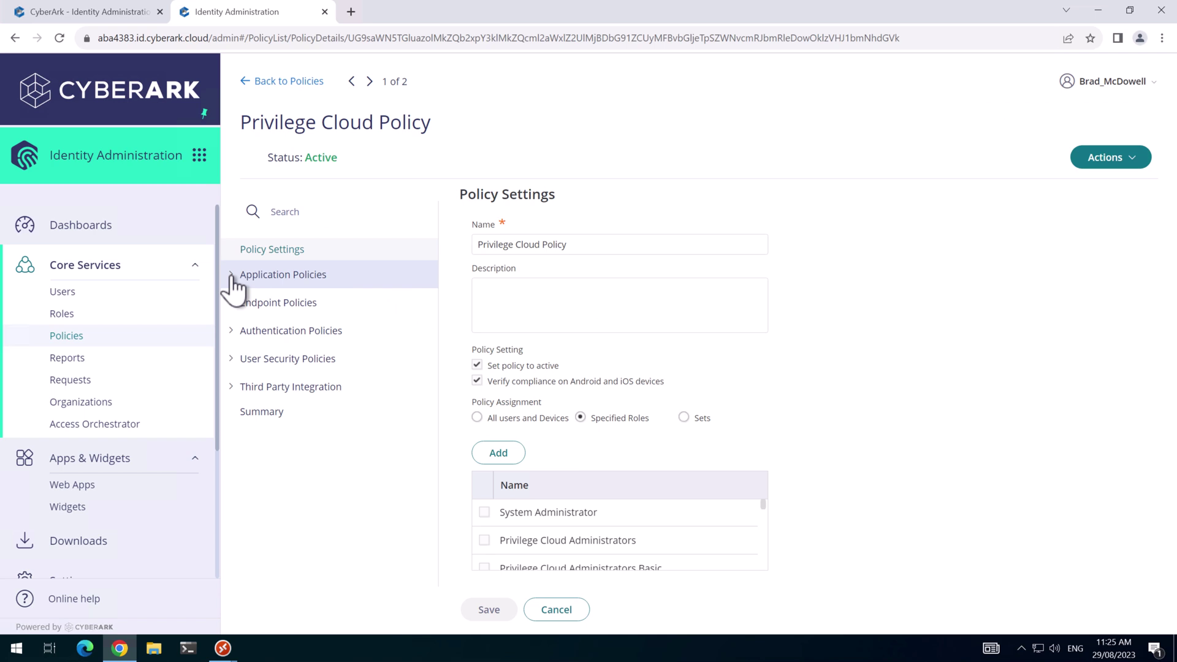
click(233, 276)
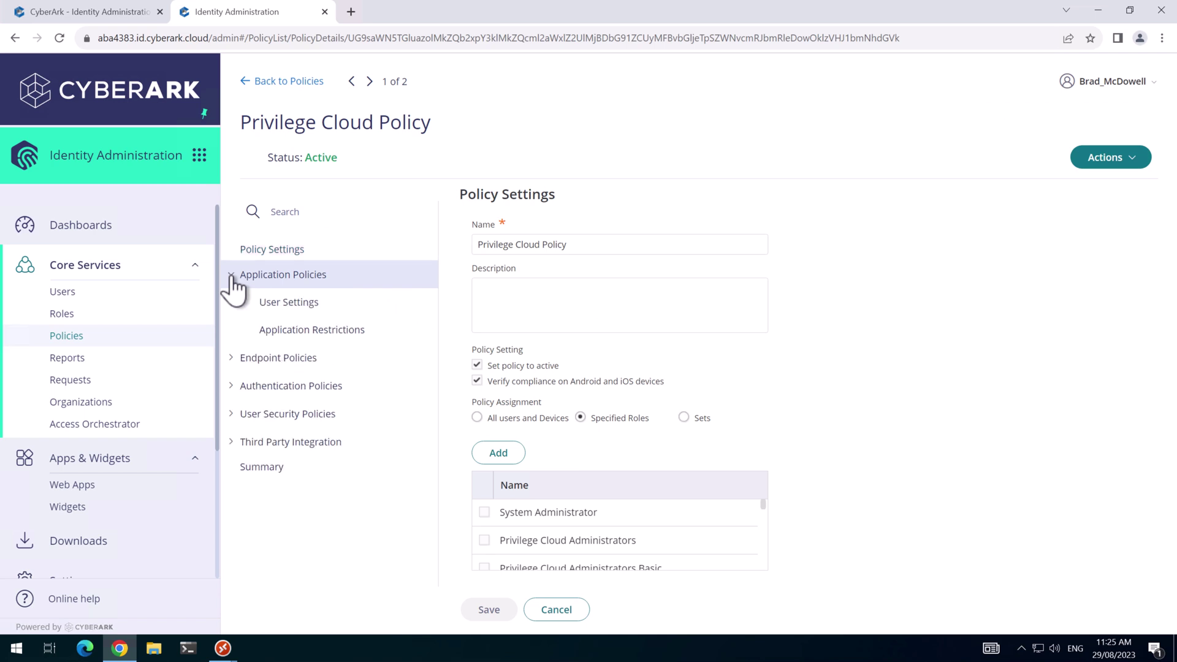
click(273, 307)
click(506, 232)
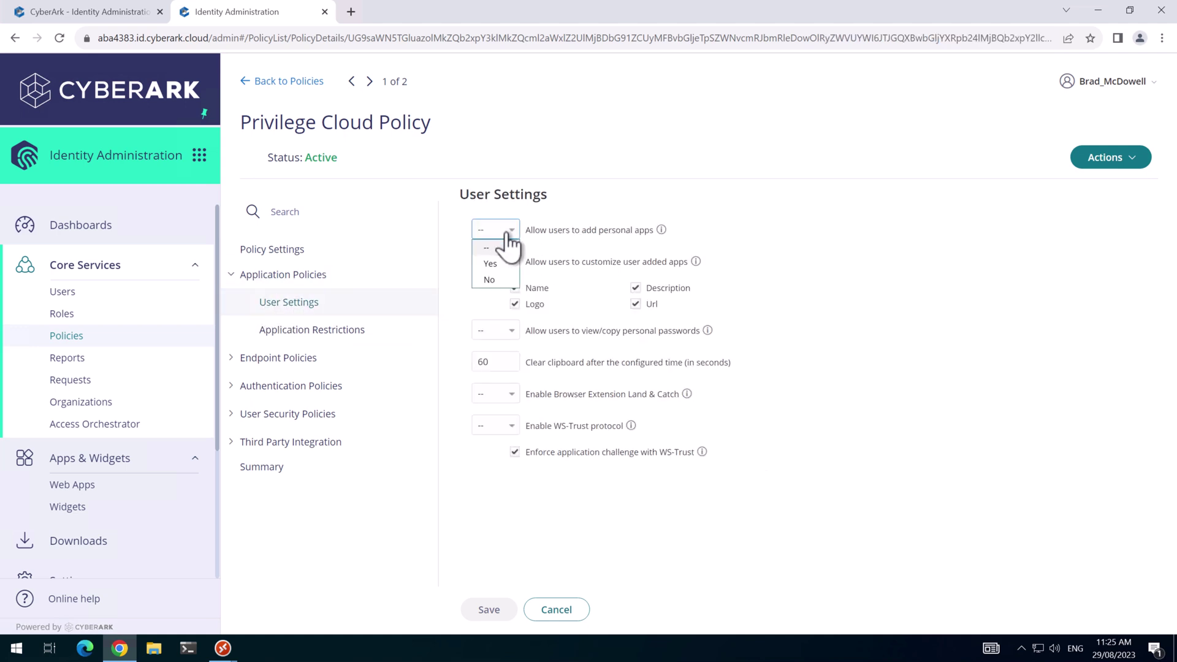
click(493, 264)
click(506, 262)
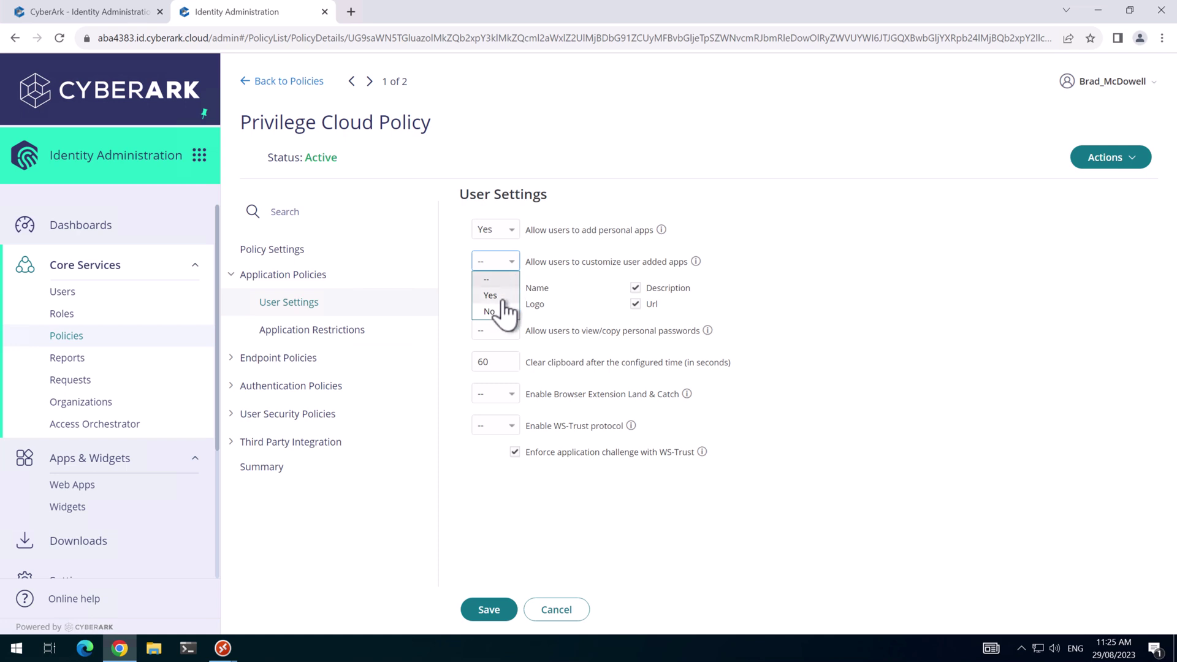
Set viewing personal passwords, Land & Catch and WS-Trust to Yes and save.
click(509, 331)
click(513, 368)
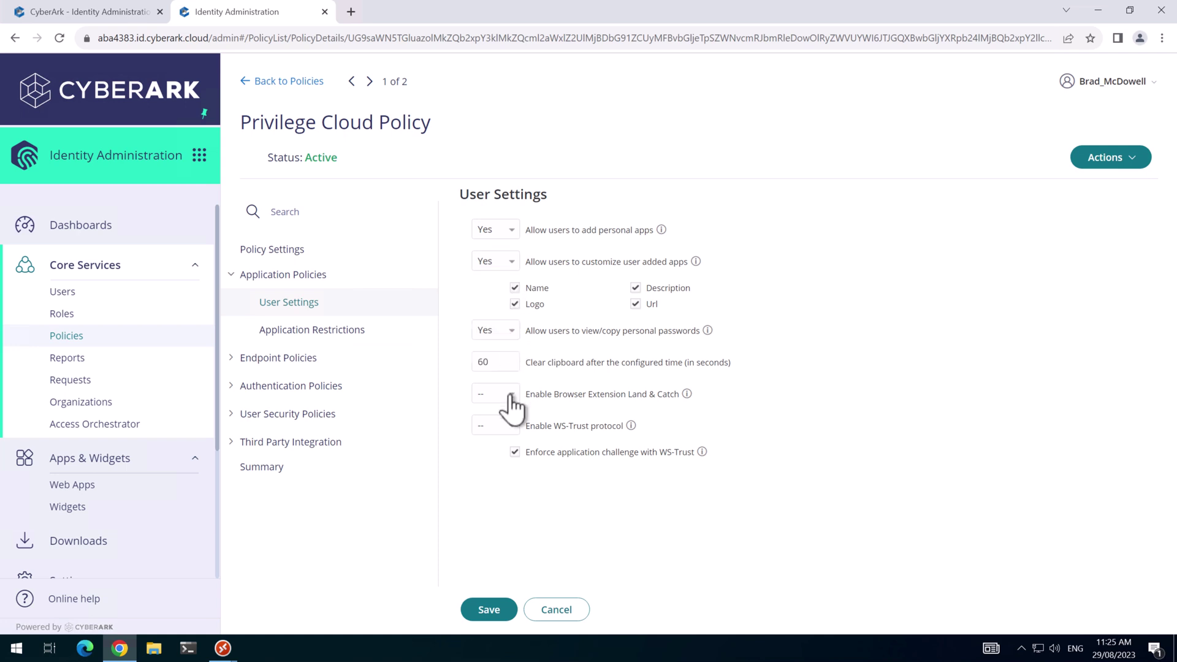
click(509, 395)
click(498, 428)
click(507, 427)
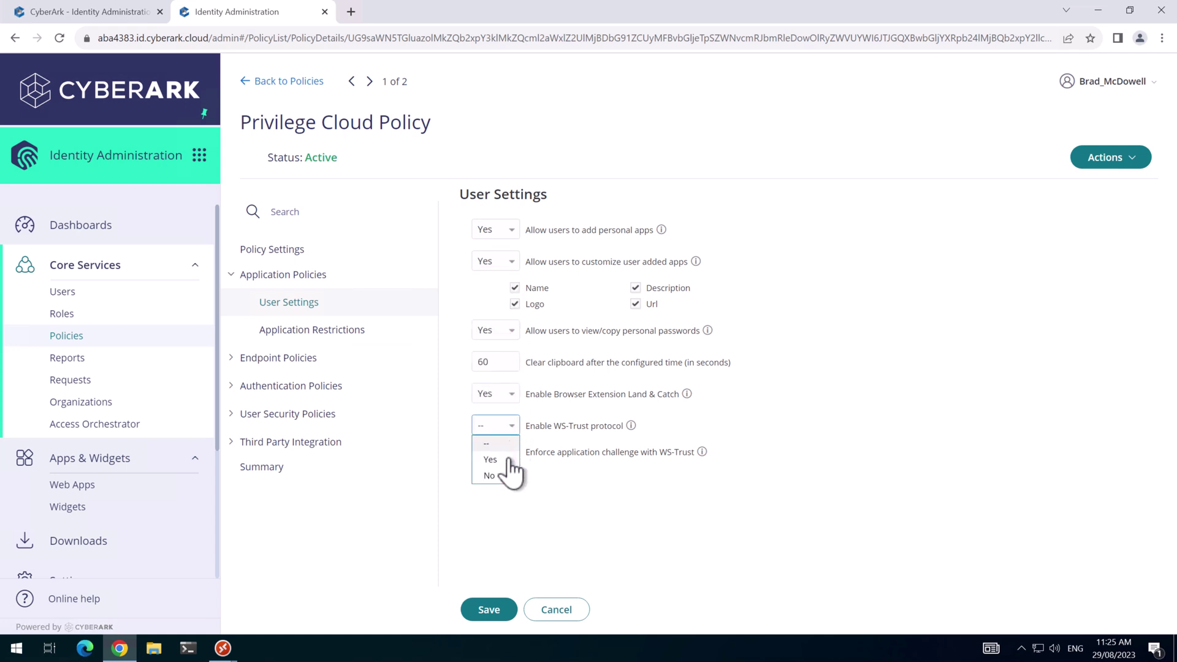
click(508, 461)
click(489, 609)
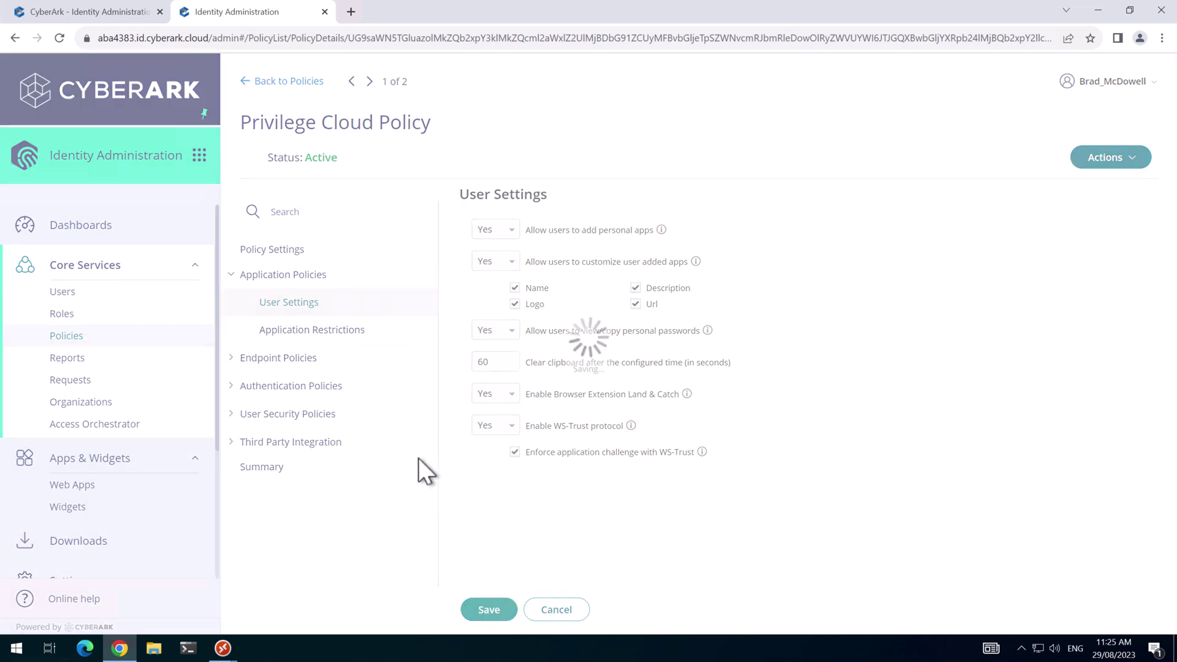
In Endpoint Policies > Common Settings > Mobile Settings > Security Settings, set number matching to Yes and save.
click(235, 366)
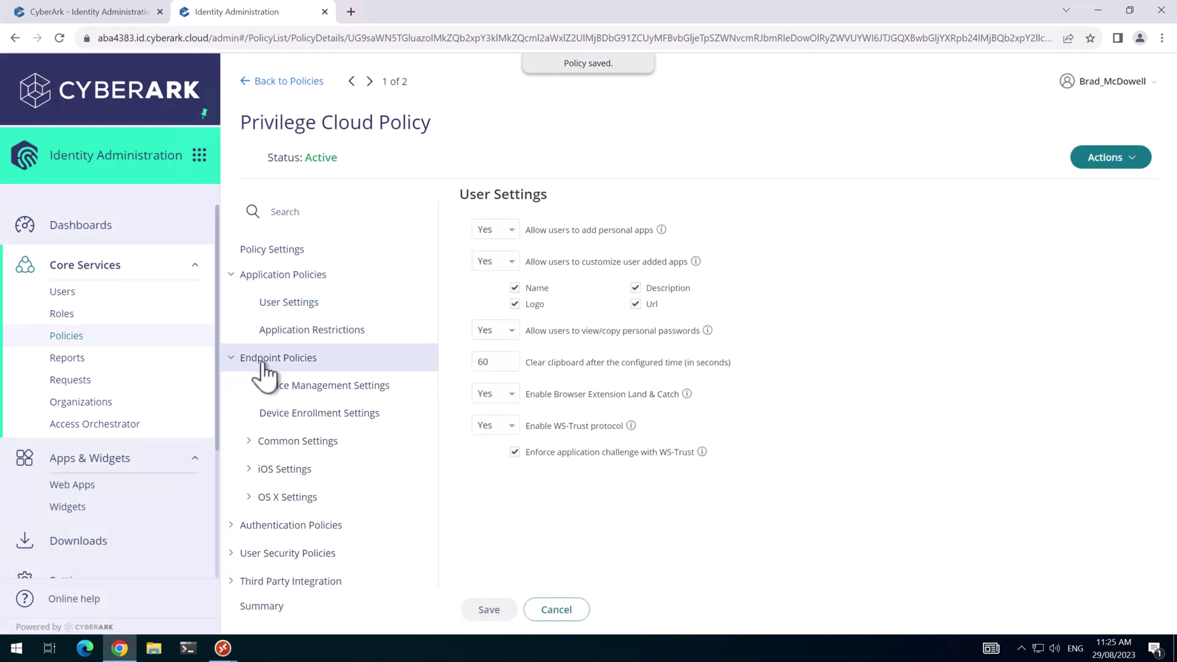
click(256, 446)
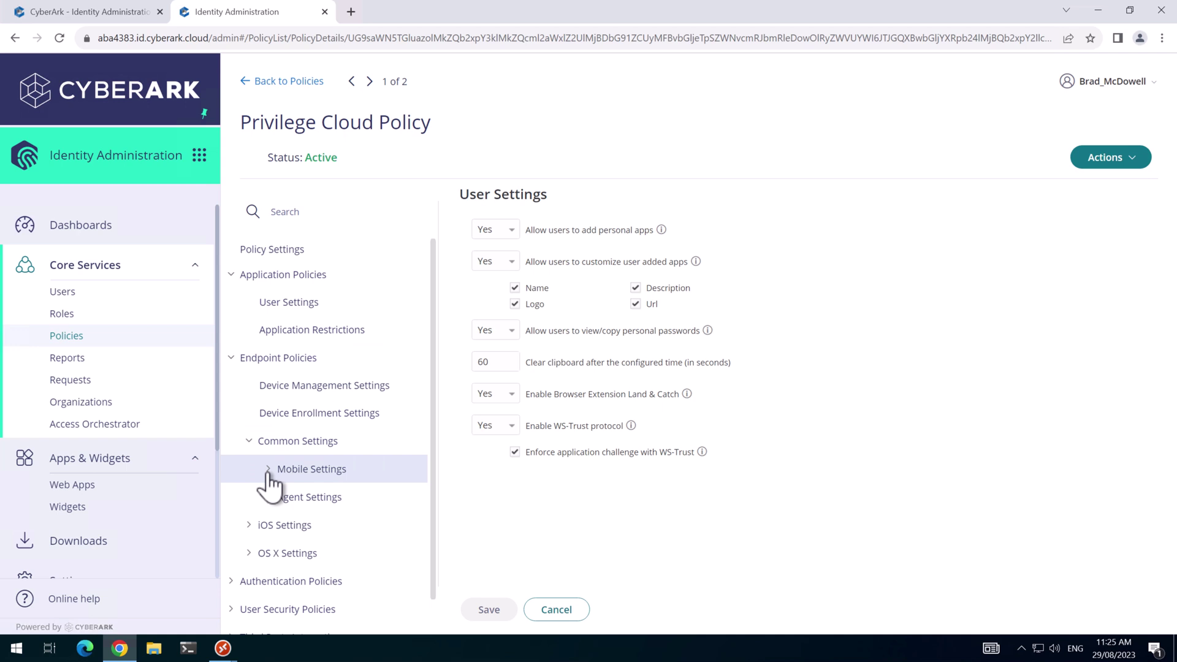
click(268, 476)
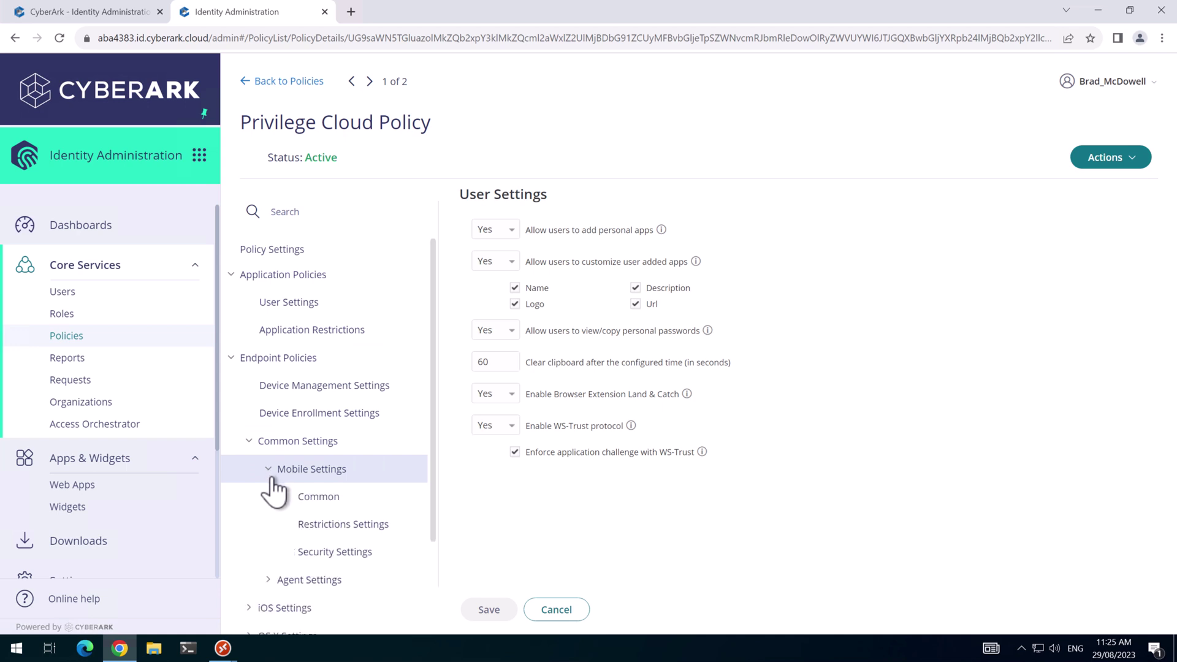
click(323, 558)
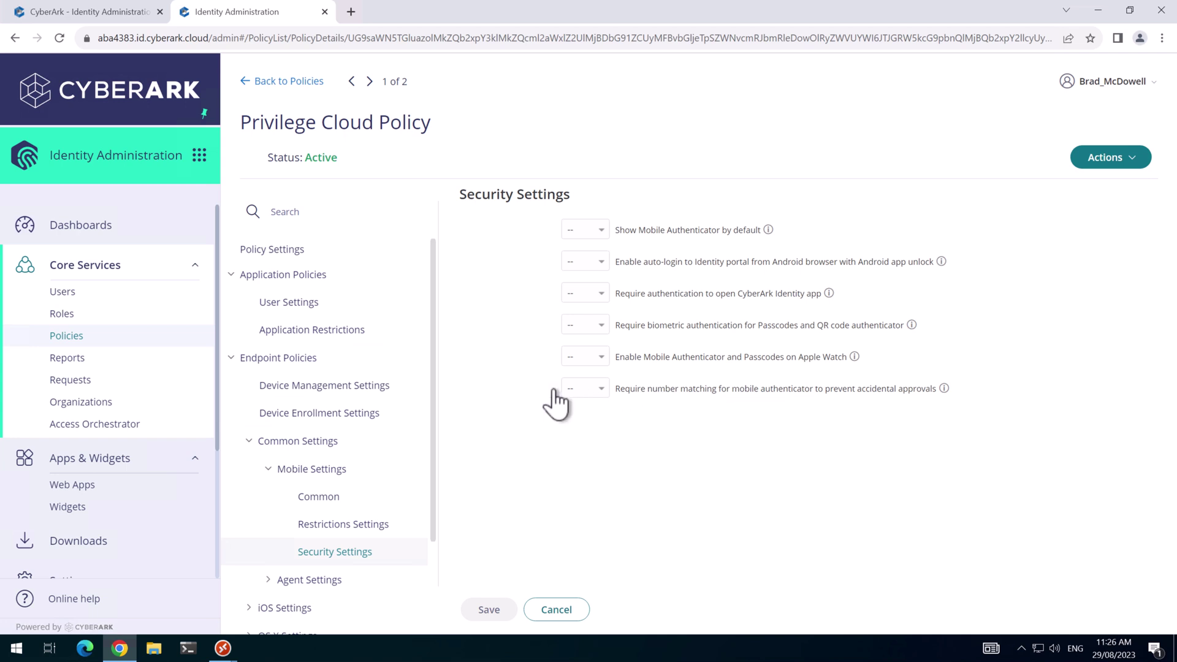
click(574, 398)
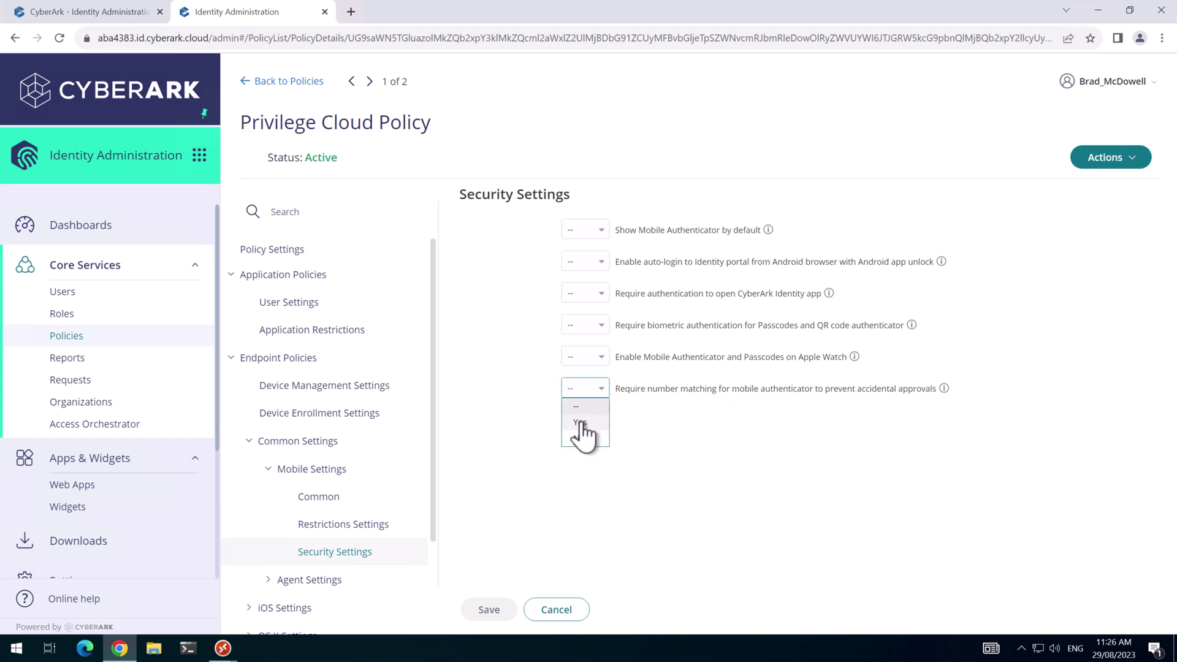
click(582, 430)
click(497, 606)
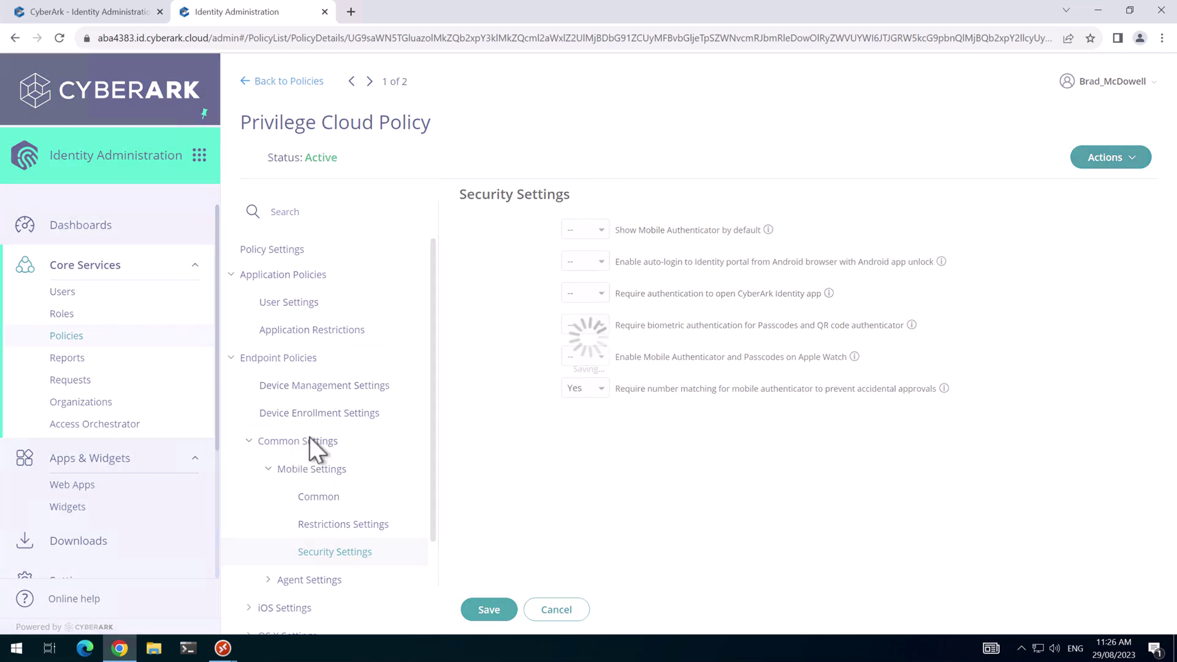
scroll(309, 436, down, 2)
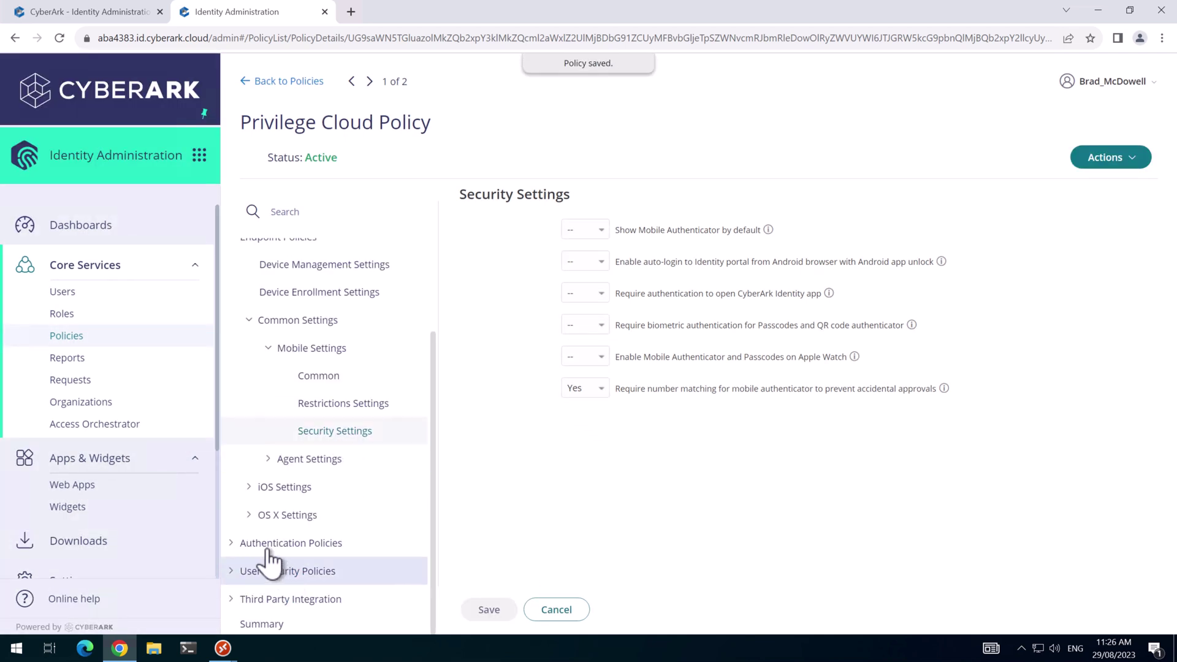
Set CyberArk Identity policy controls to Yes with Privilege Cloud Auth Profile as default profile.
click(233, 544)
scroll(423, 509, down, 3)
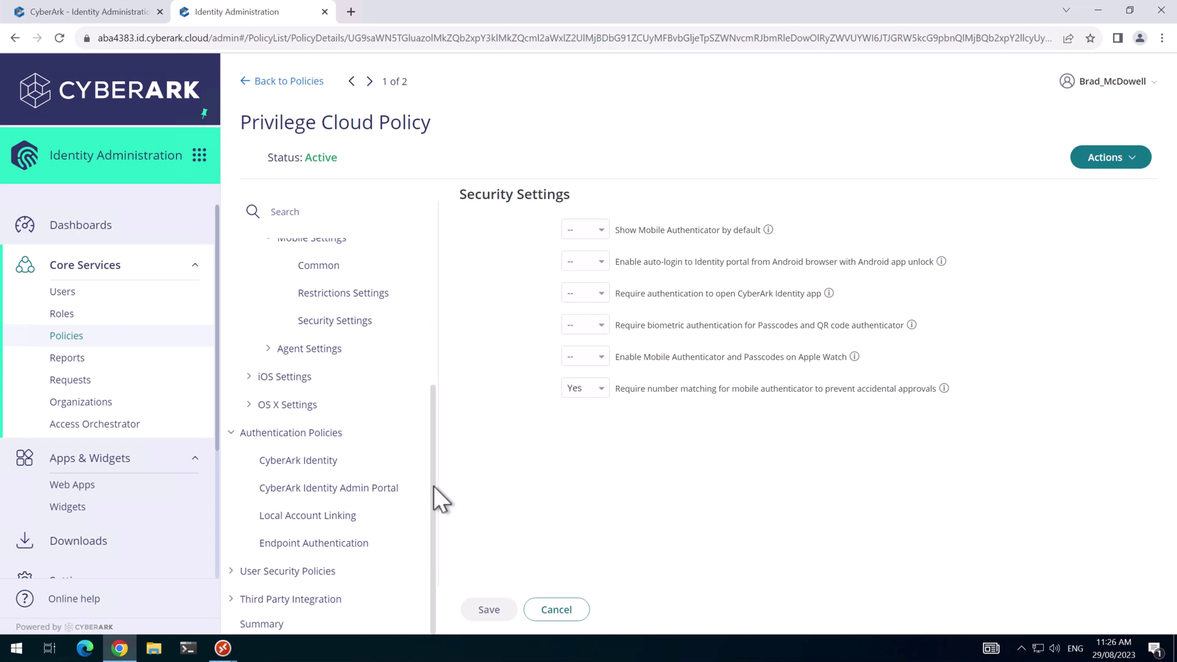
click(413, 473)
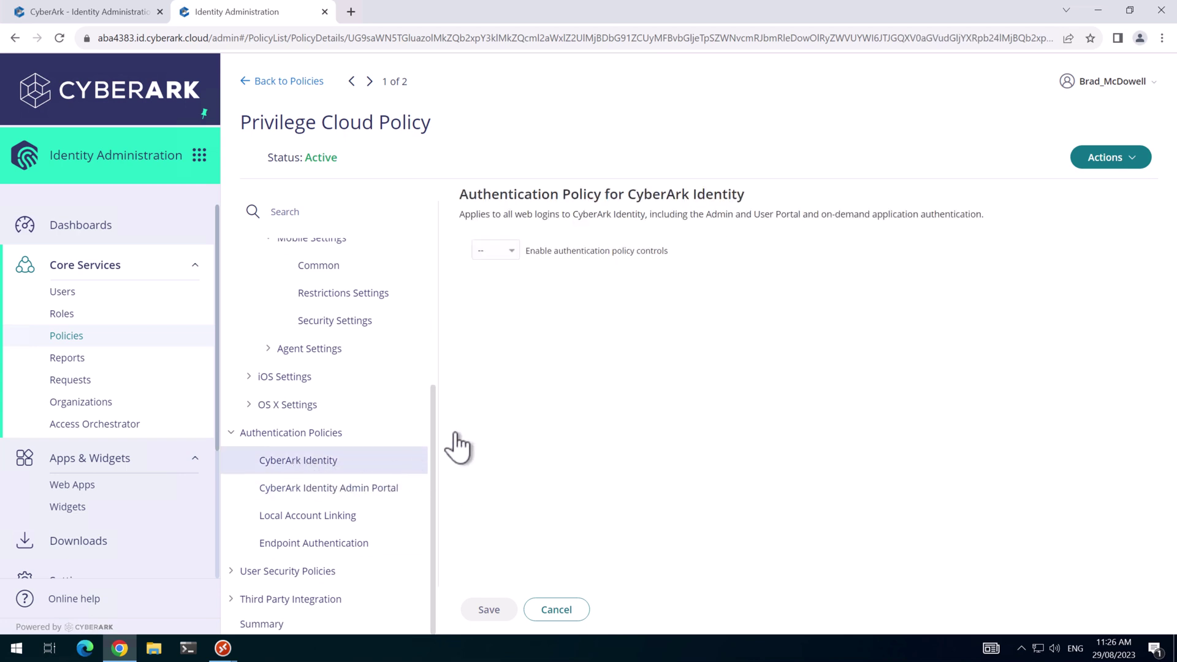
click(497, 251)
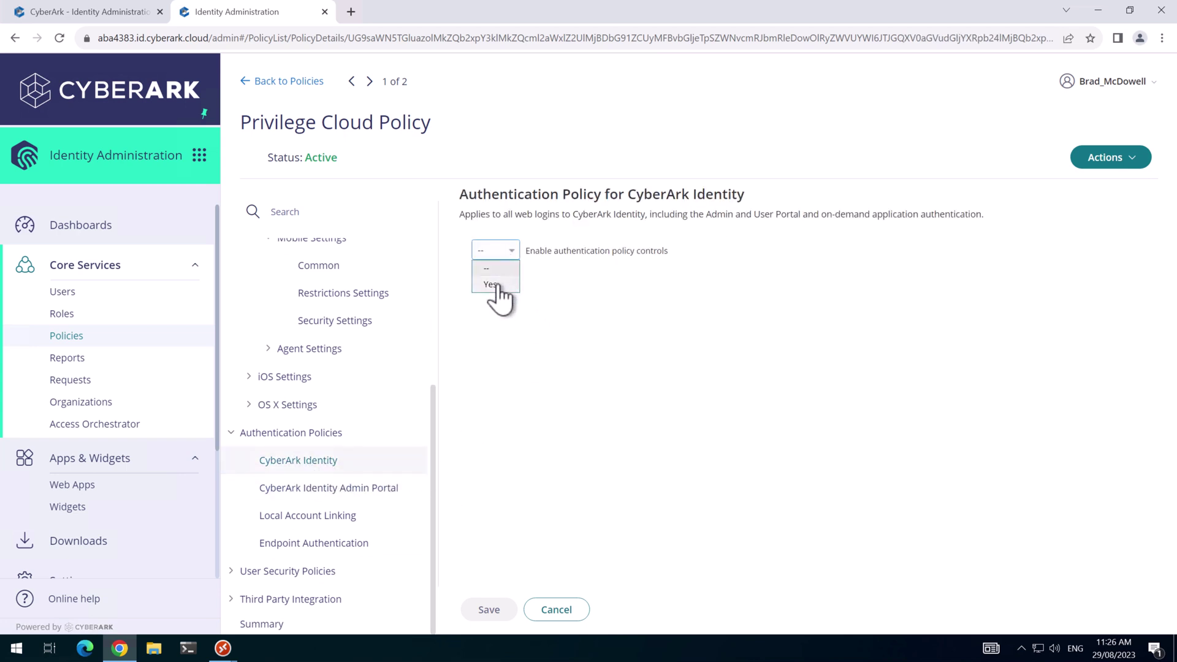
click(491, 284)
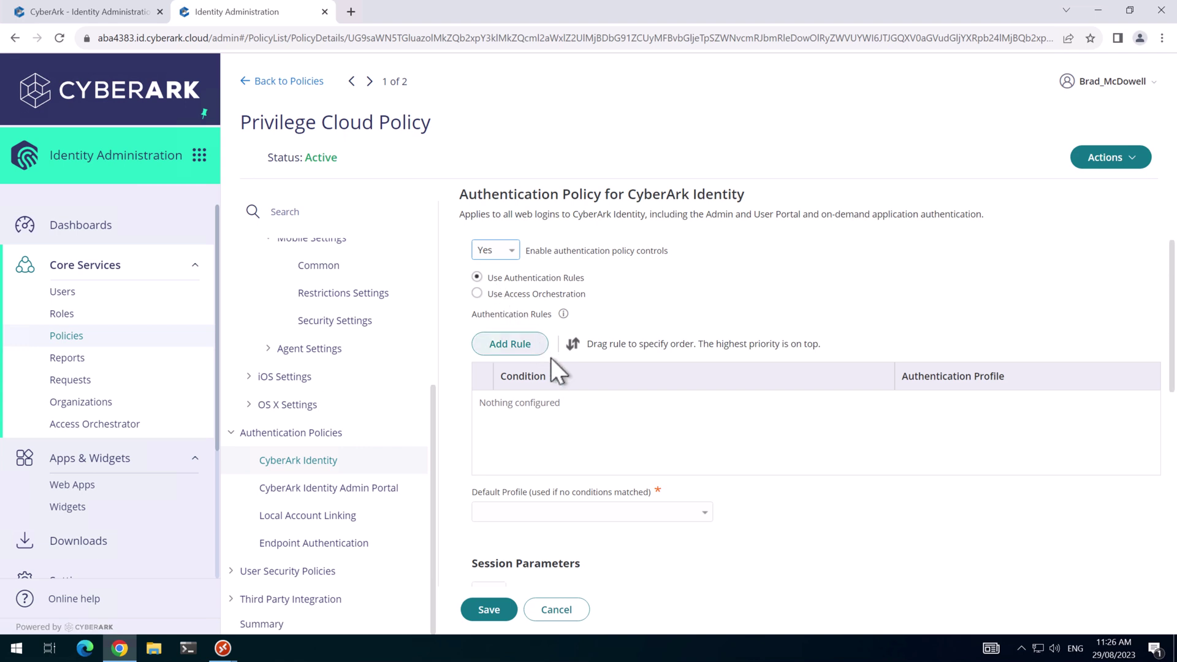
scroll(538, 362, down, 1)
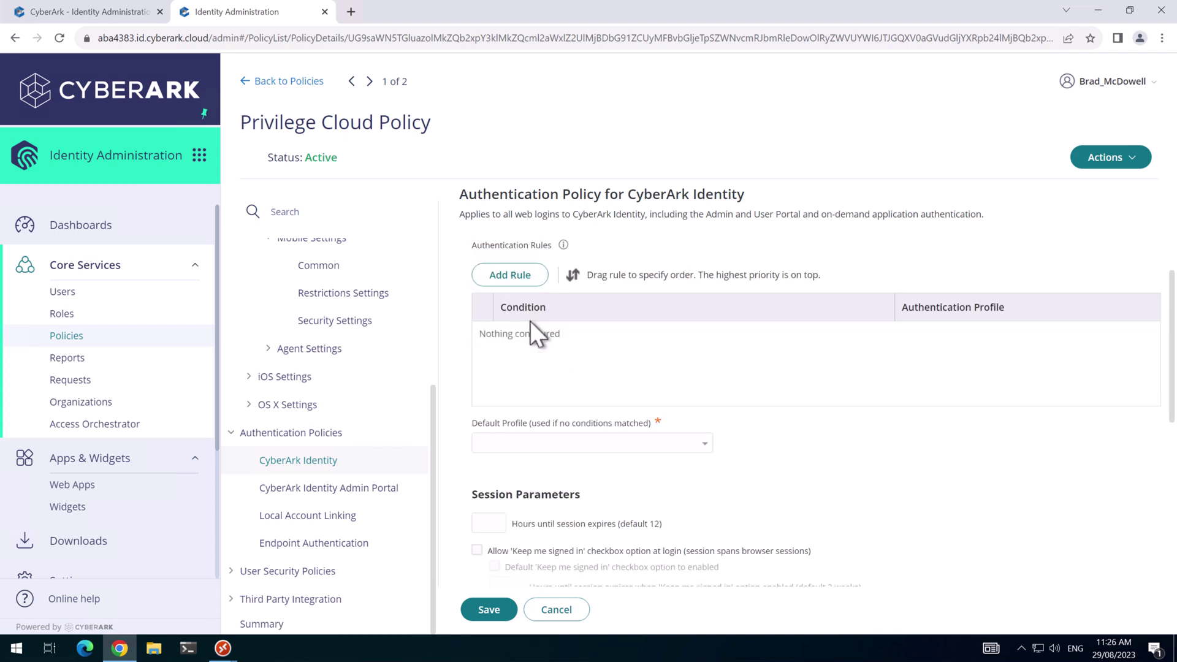
scroll(723, 450, up, 1)
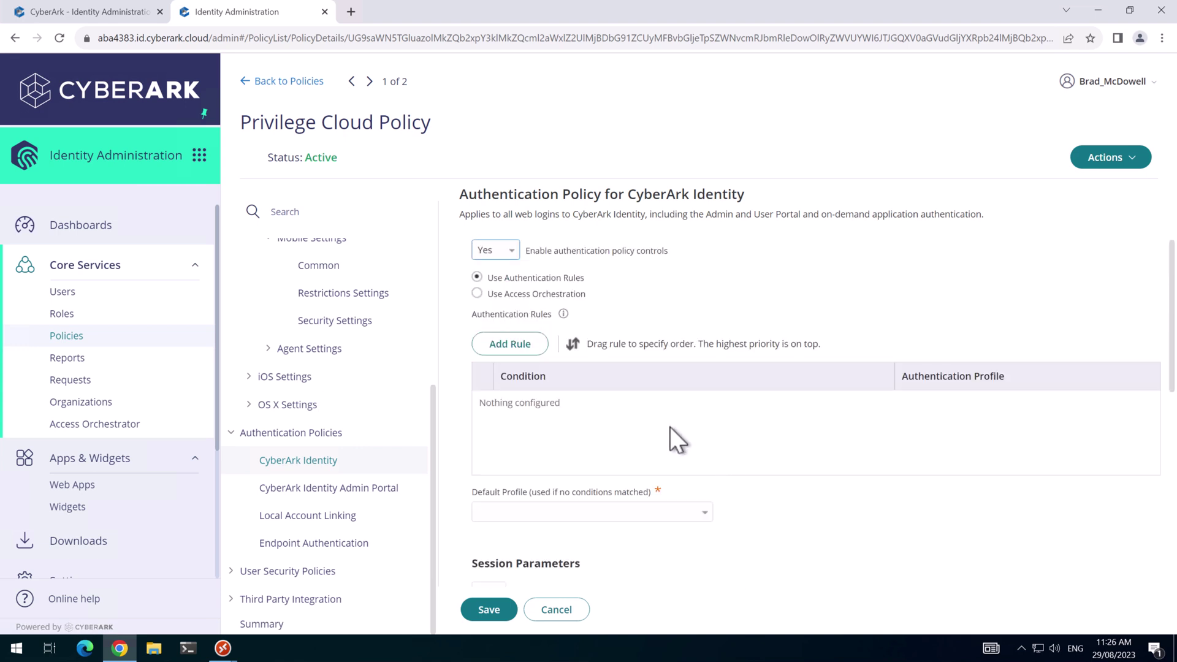
click(680, 517)
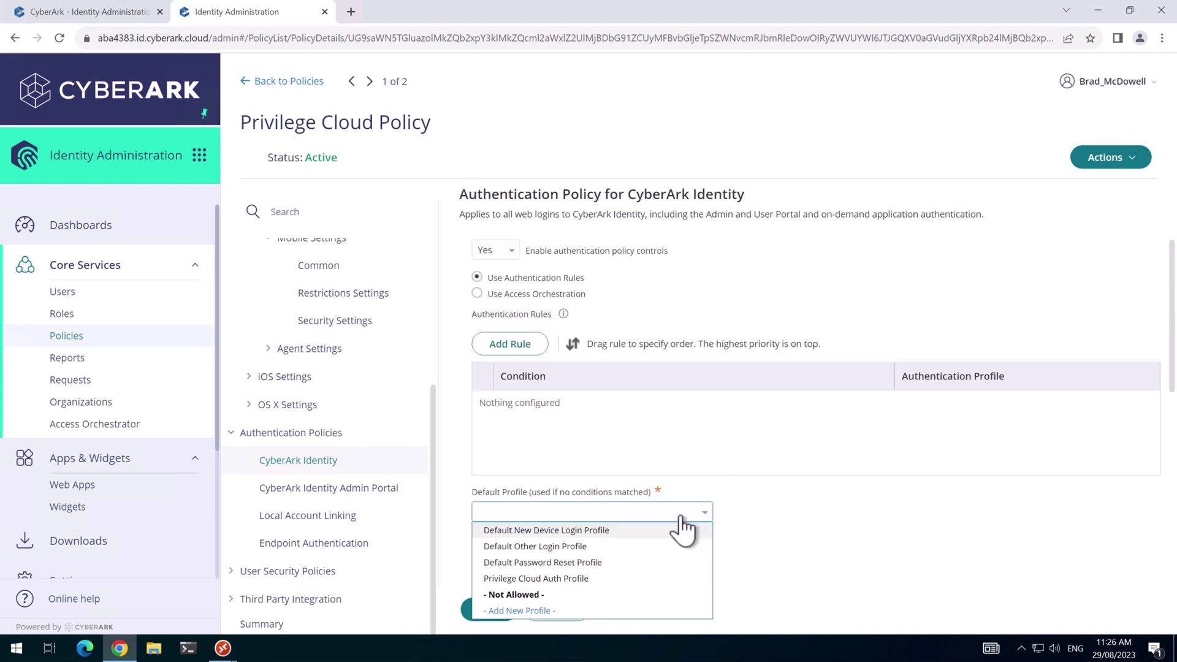
click(562, 580)
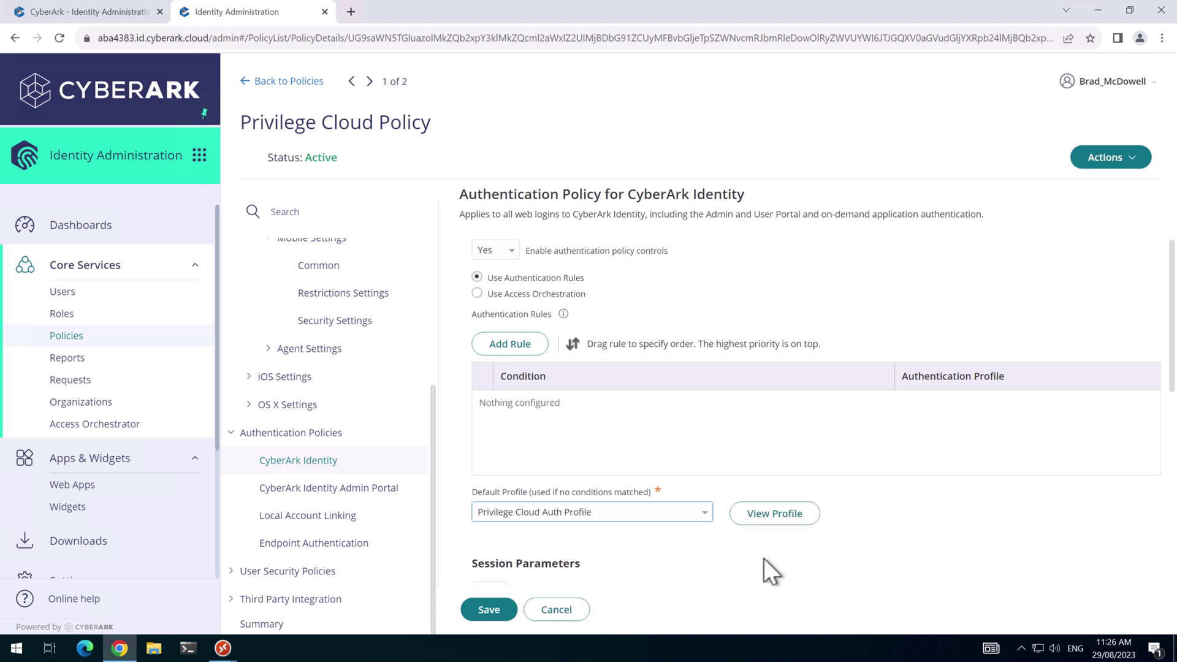
Add a rule: IP Address inside secure zones uses Privilege Cloud Auth Profile.
click(515, 343)
click(464, 258)
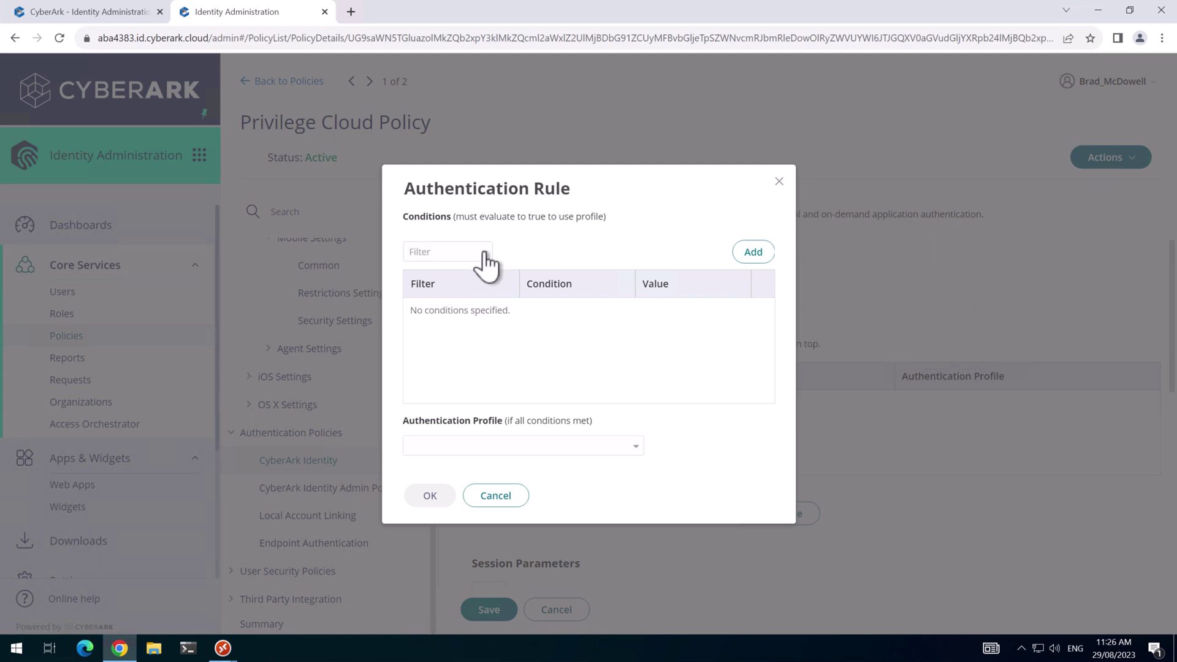
click(488, 260)
click(469, 267)
click(549, 254)
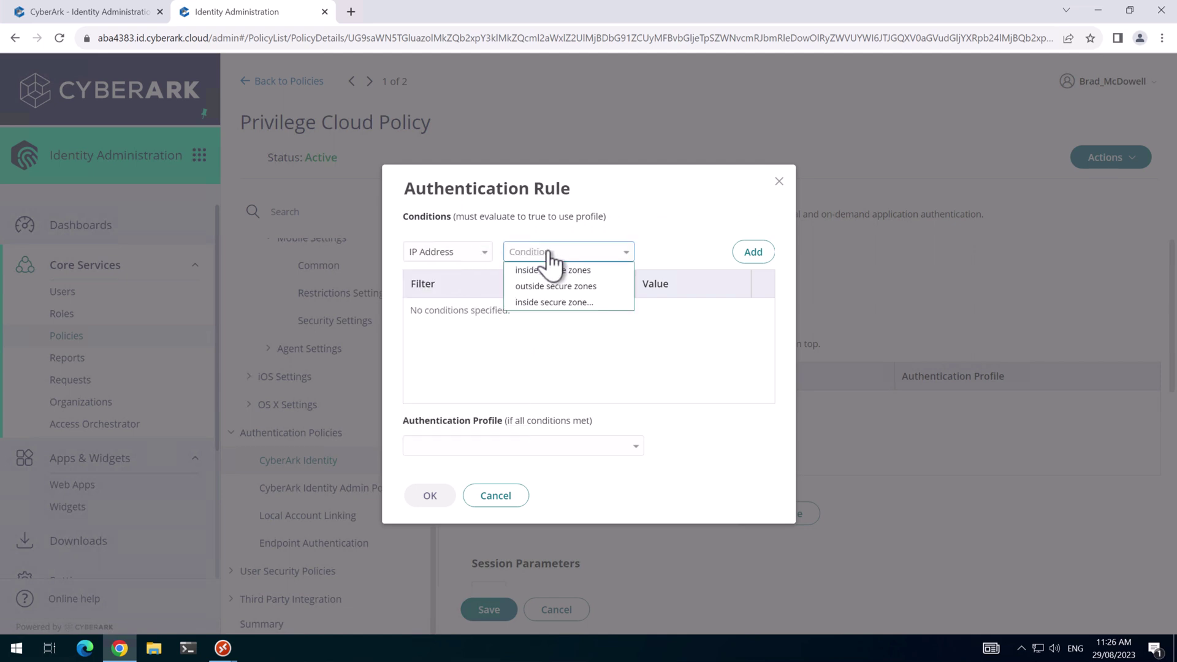
click(547, 272)
click(754, 261)
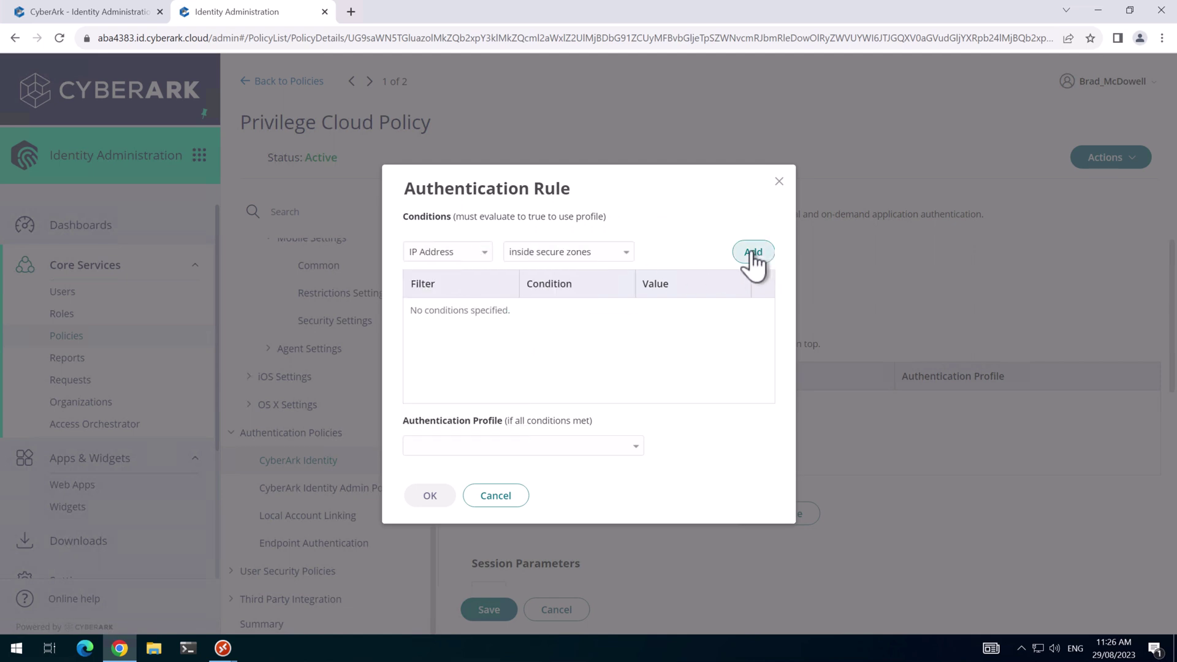
click(576, 447)
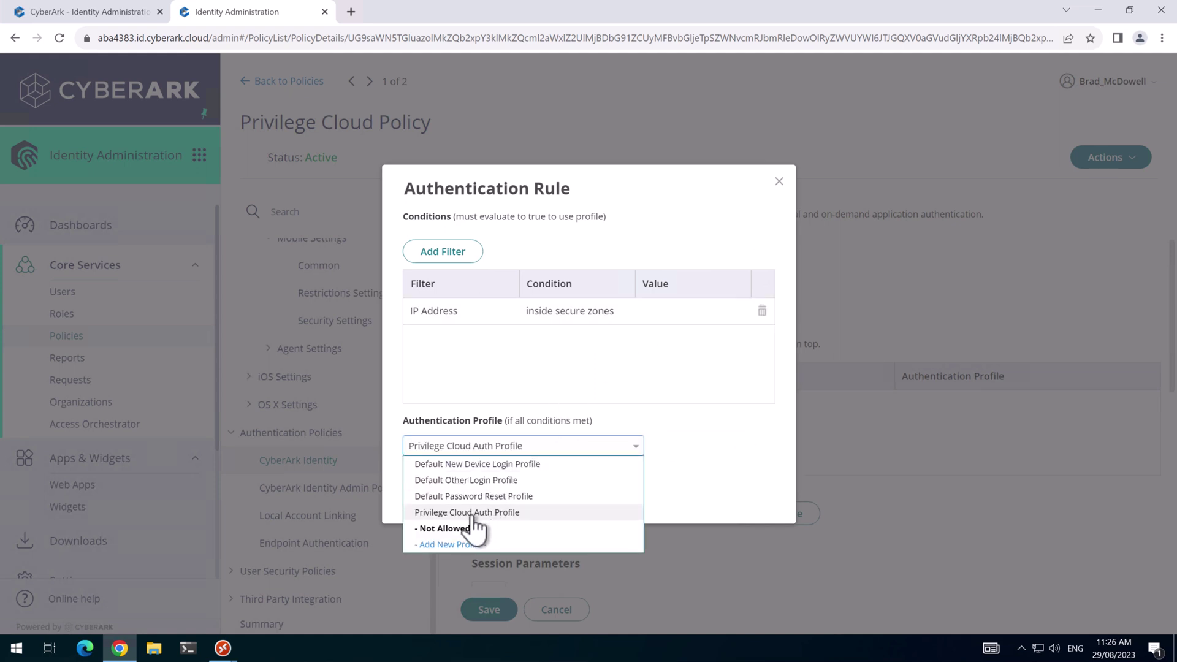
click(482, 512)
click(425, 495)
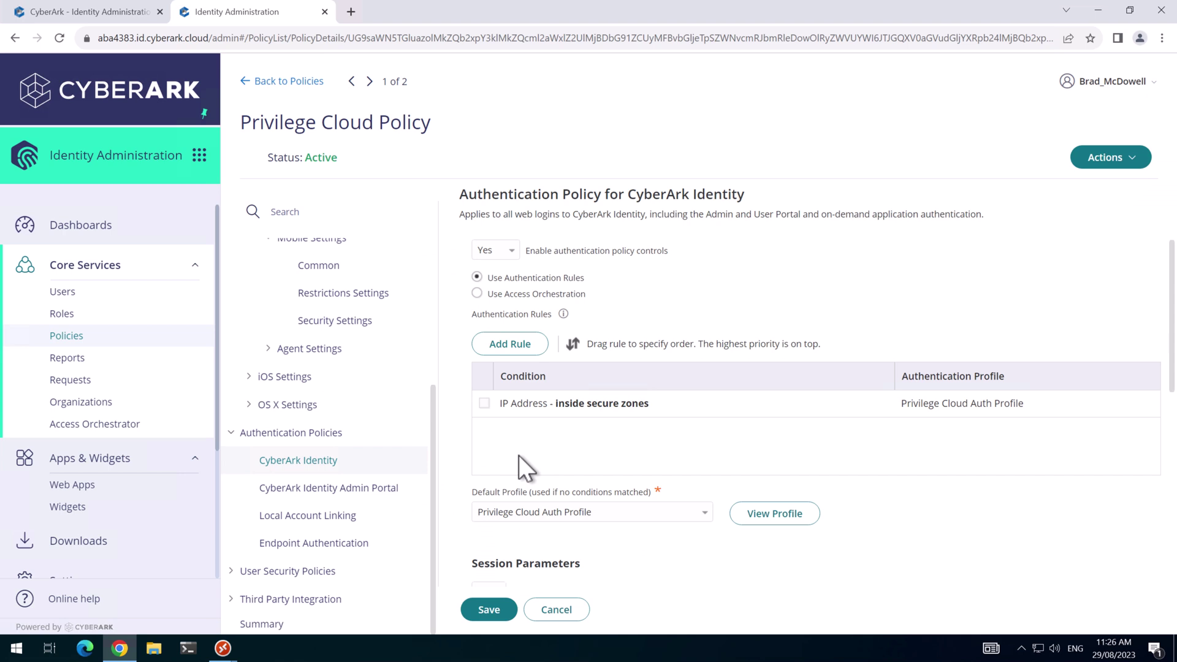
Add a rule blocking logins outside secure zones as Not Allowed, then save the policy.
click(512, 344)
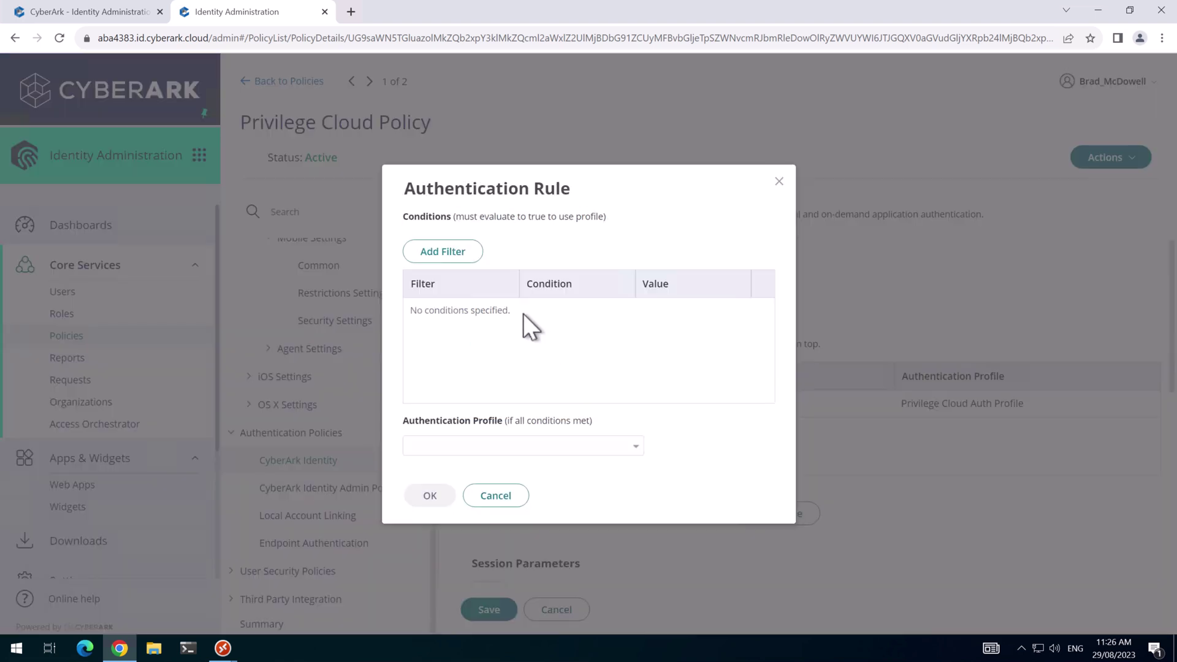
click(463, 251)
click(480, 253)
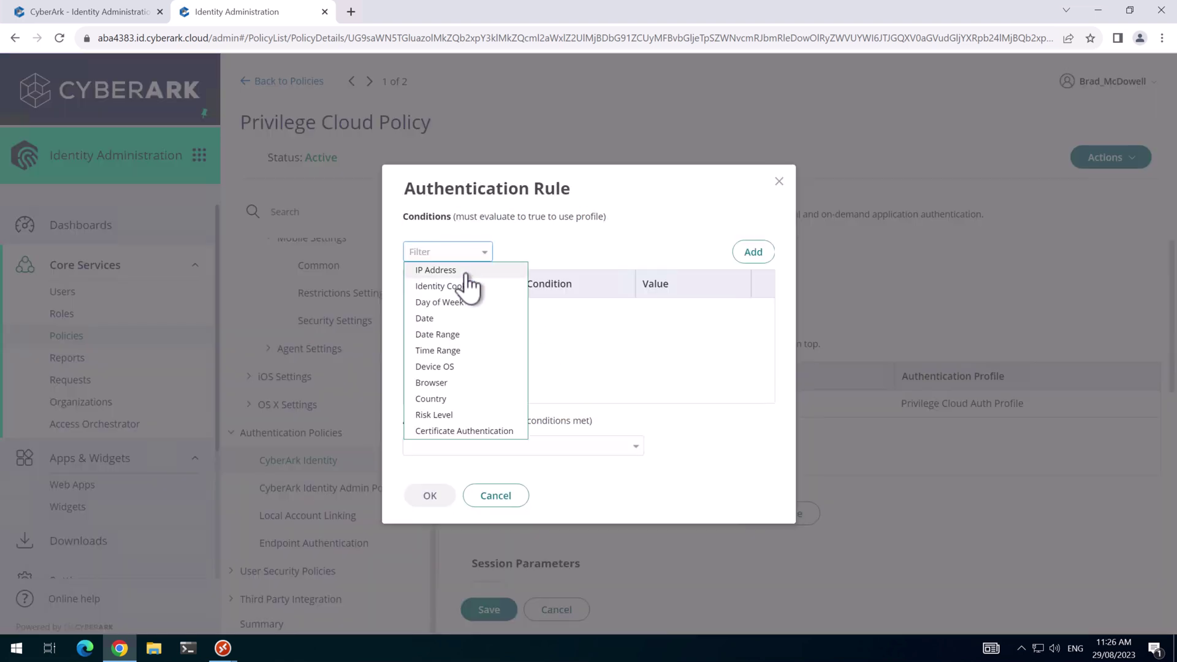
click(466, 272)
click(597, 253)
click(548, 283)
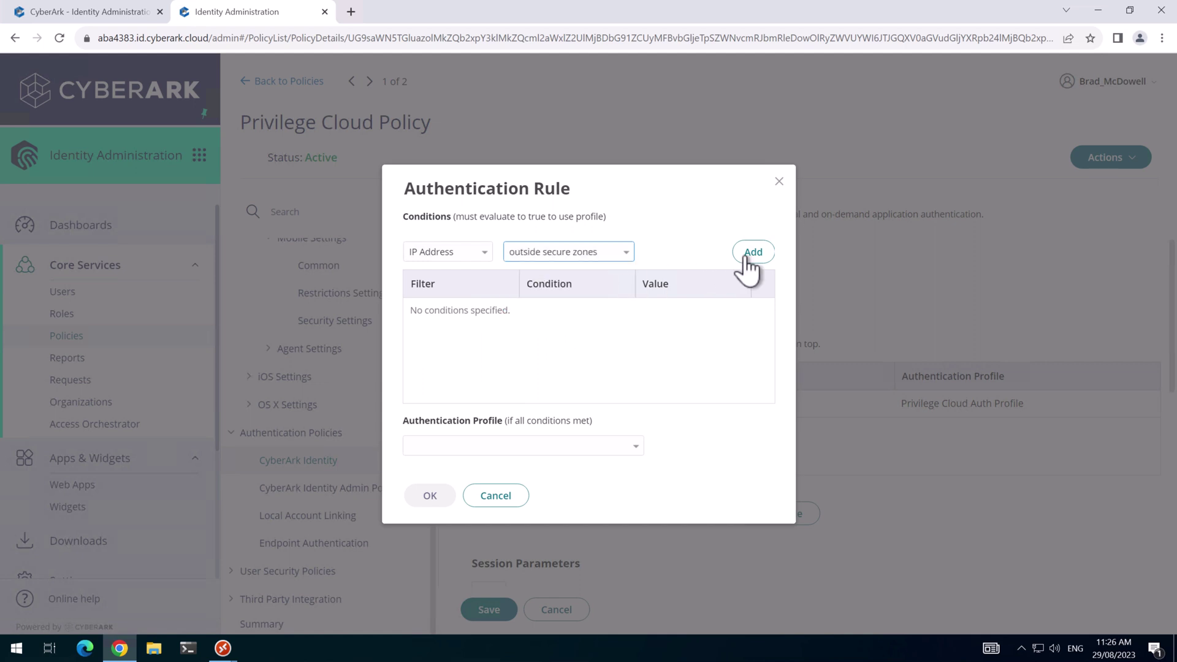
click(750, 260)
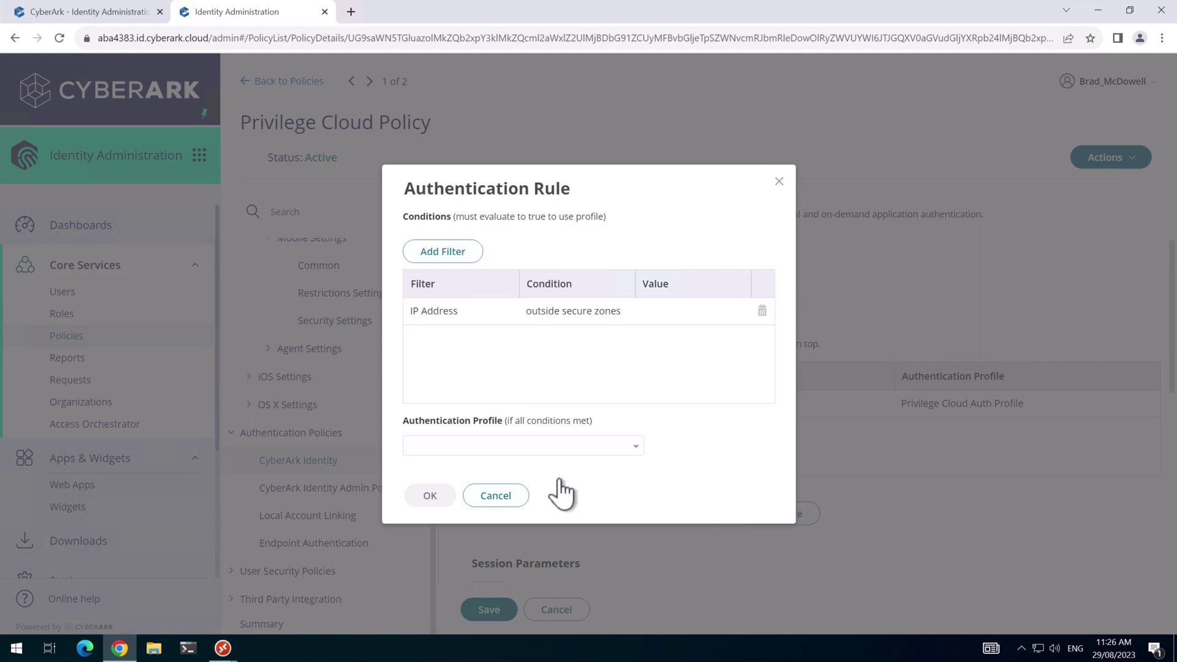
click(627, 450)
click(468, 529)
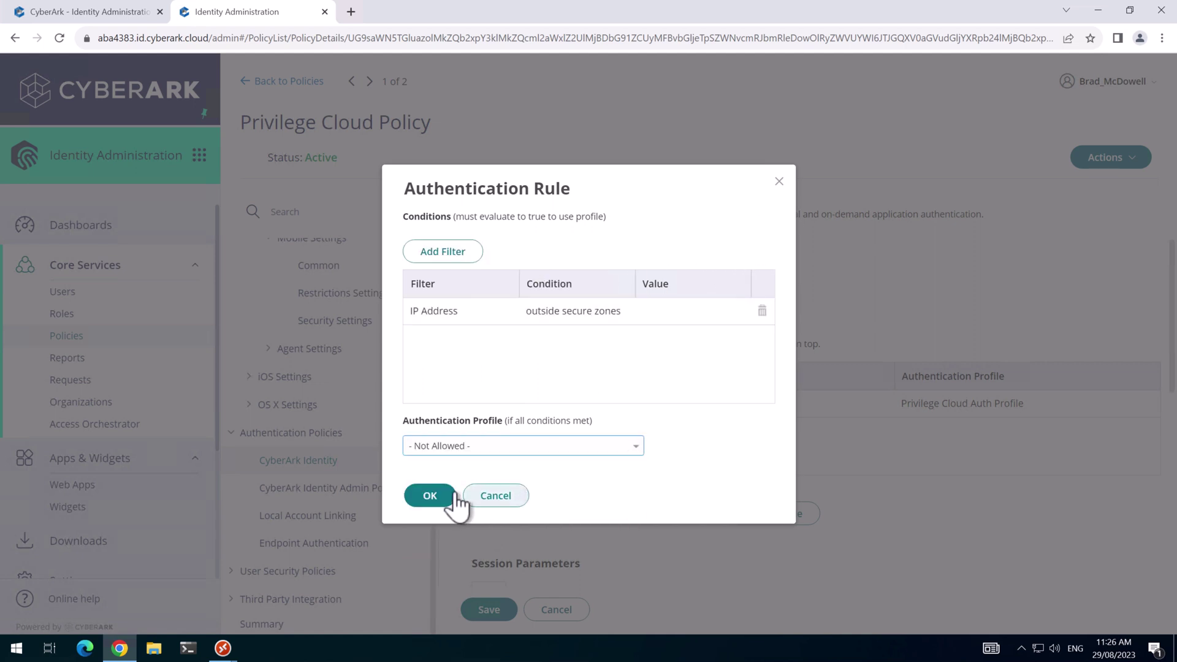
click(436, 494)
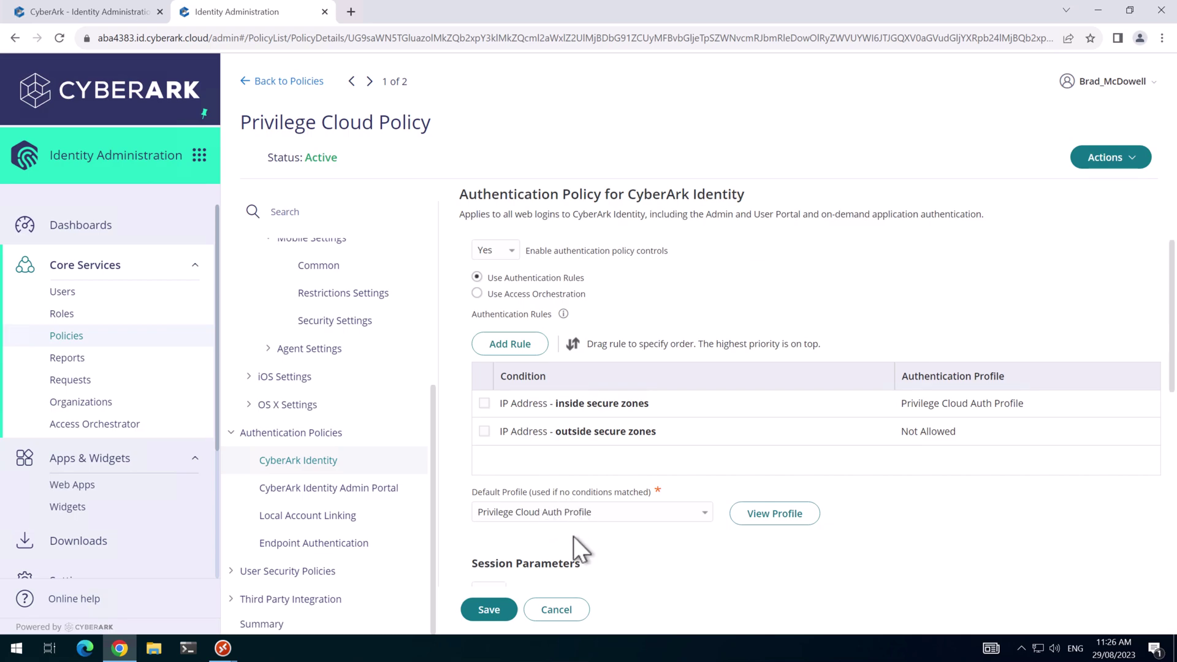
click(485, 600)
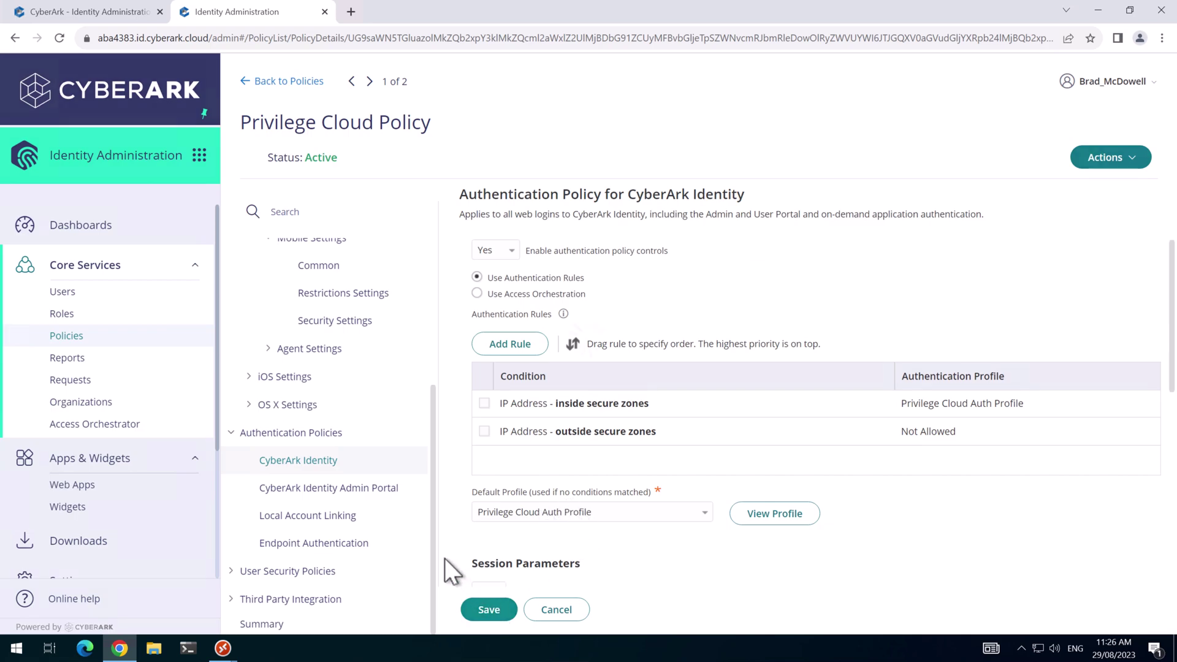
Enable Admin Portal policy controls and add an inside-secure-zones rule using Privilege Cloud Auth Profile.
click(309, 490)
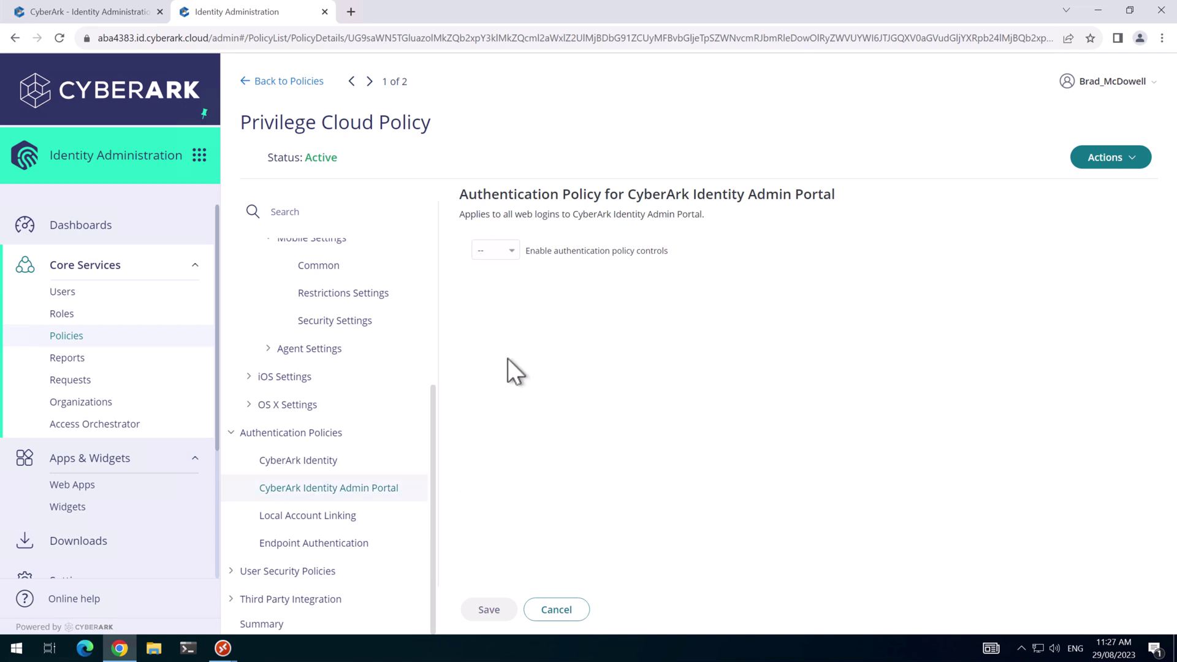
click(516, 245)
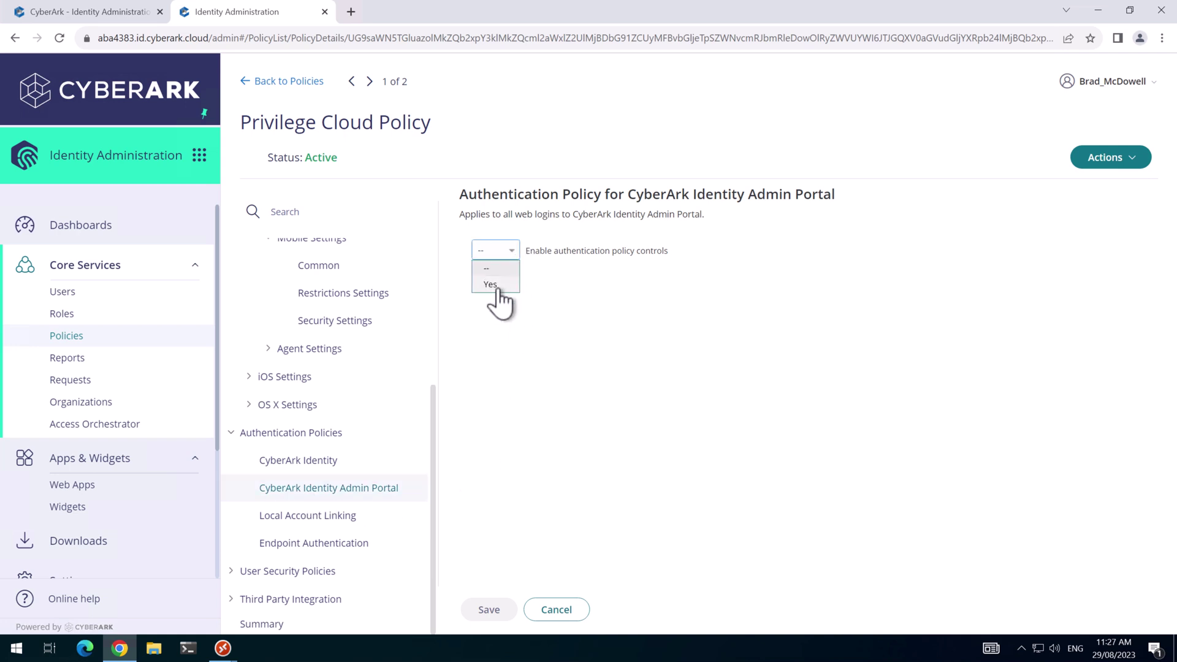
click(498, 286)
click(514, 350)
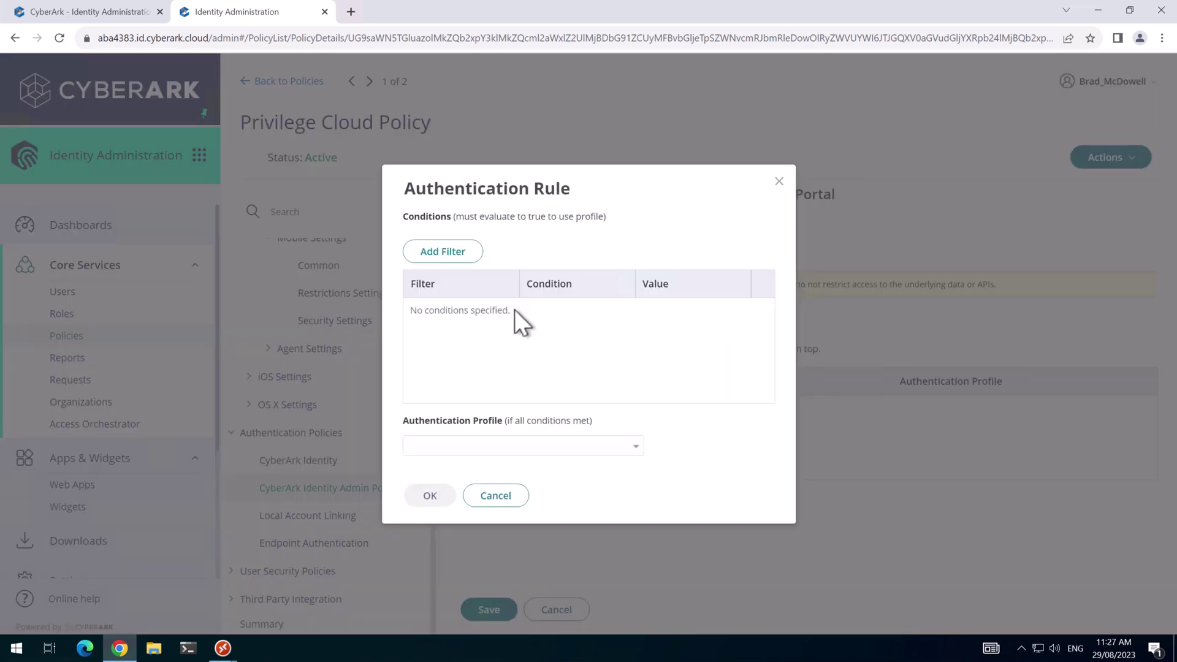
click(454, 253)
click(484, 253)
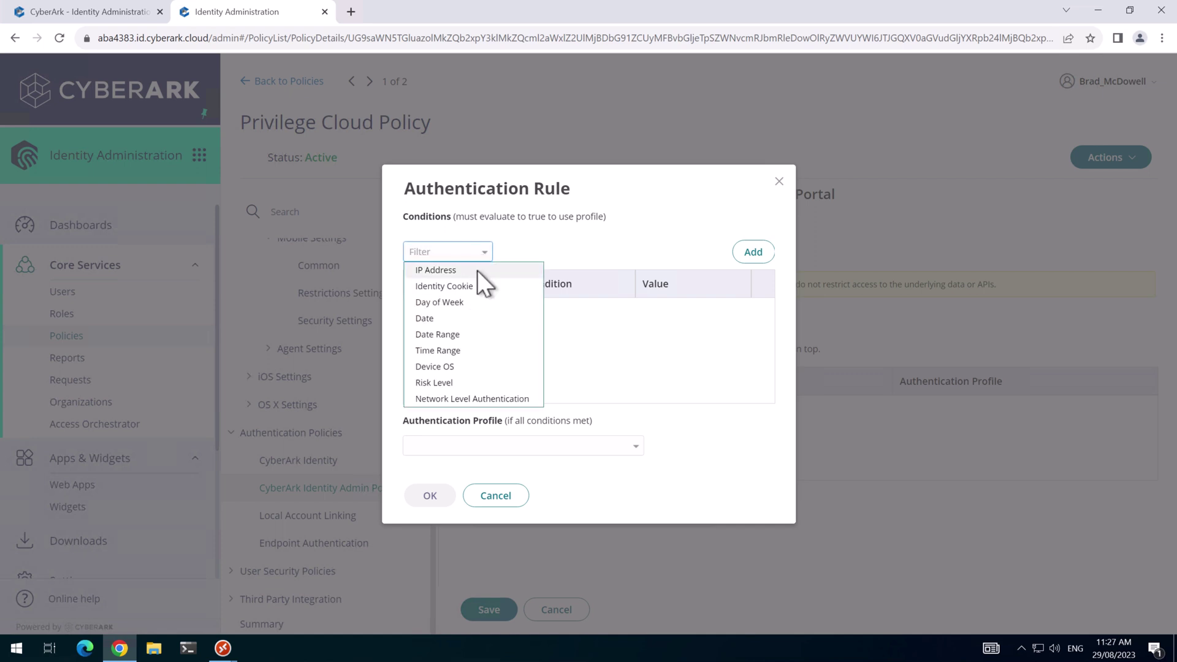
click(477, 270)
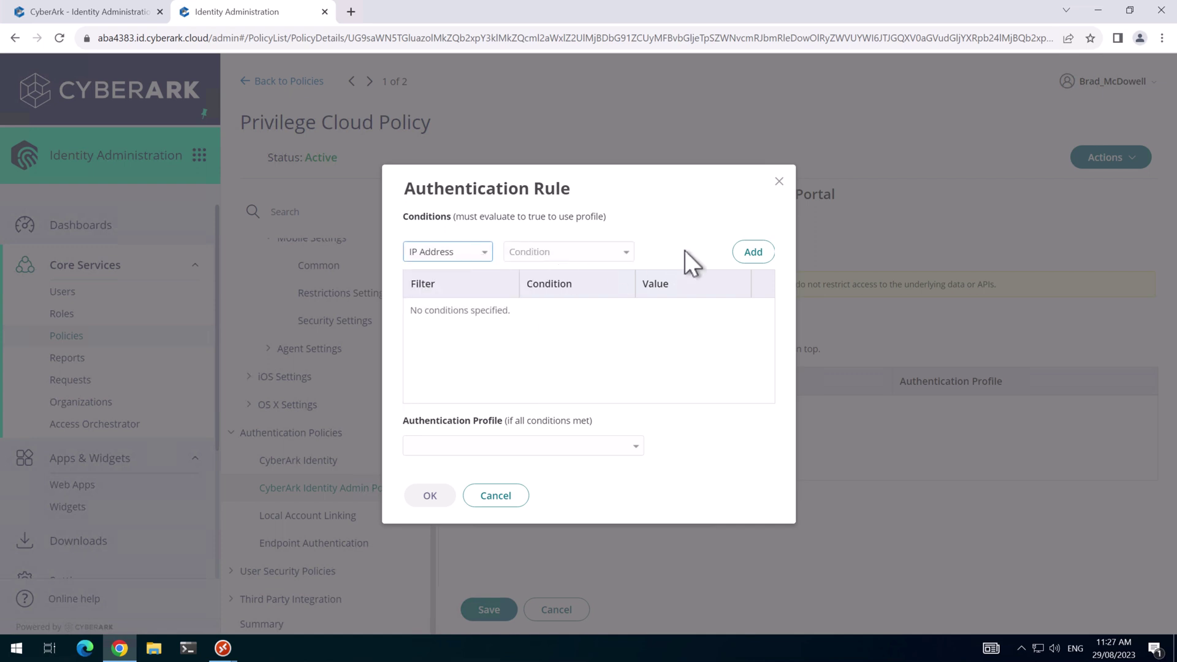
click(616, 252)
click(564, 283)
click(754, 255)
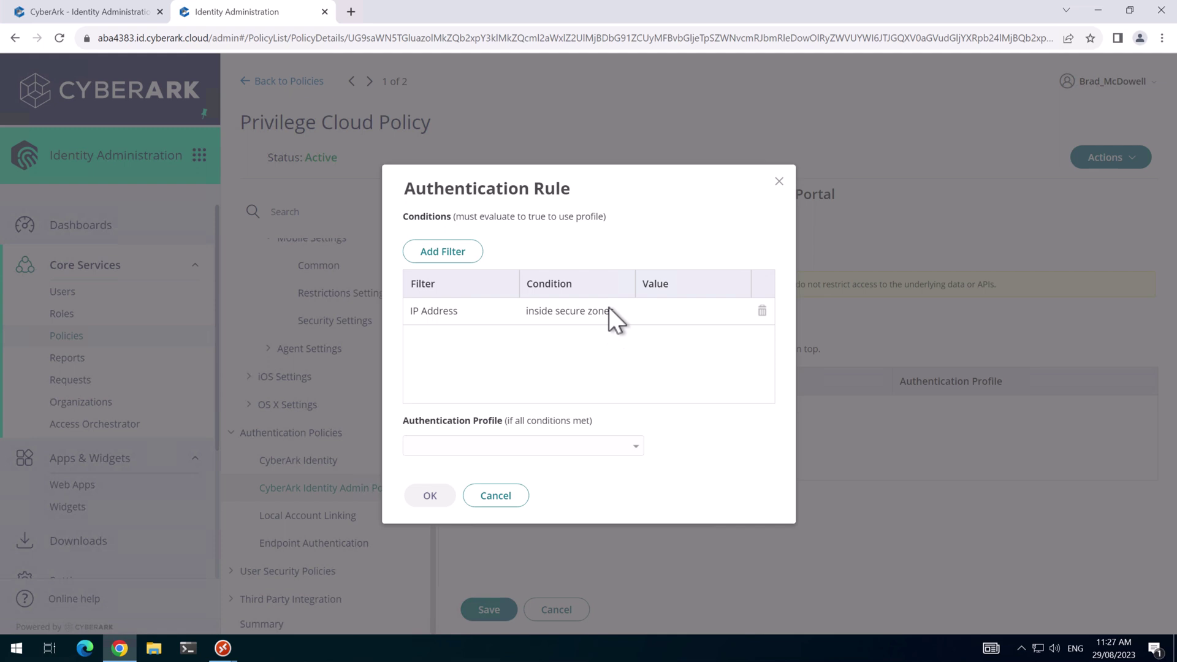
click(552, 446)
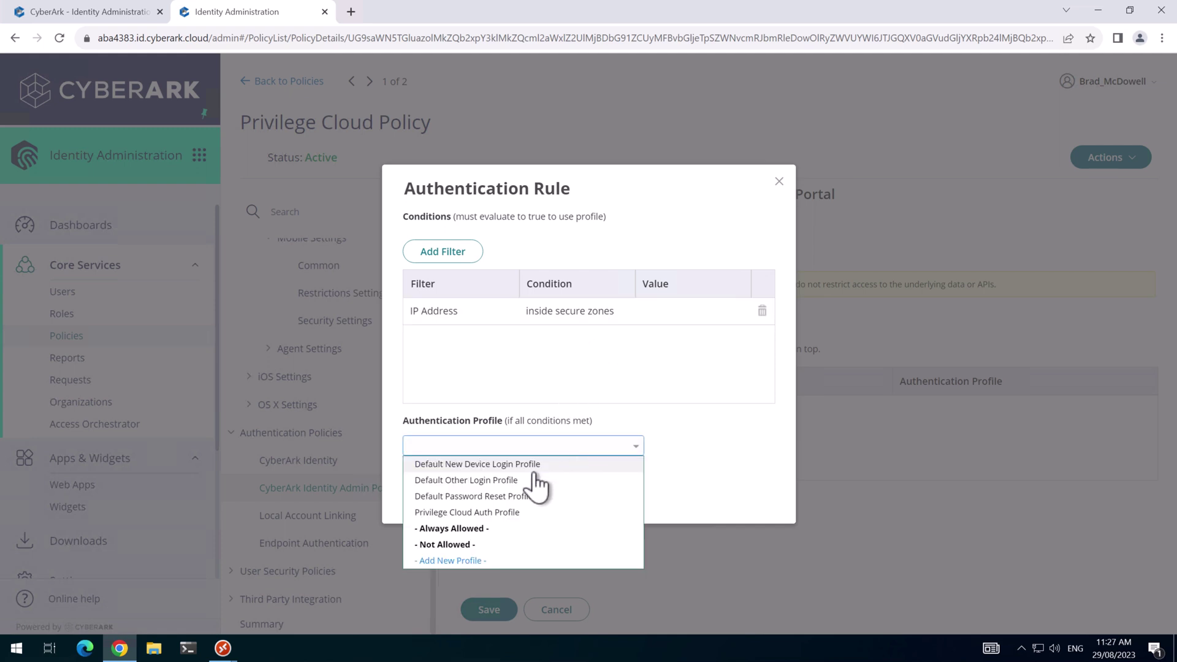
click(491, 514)
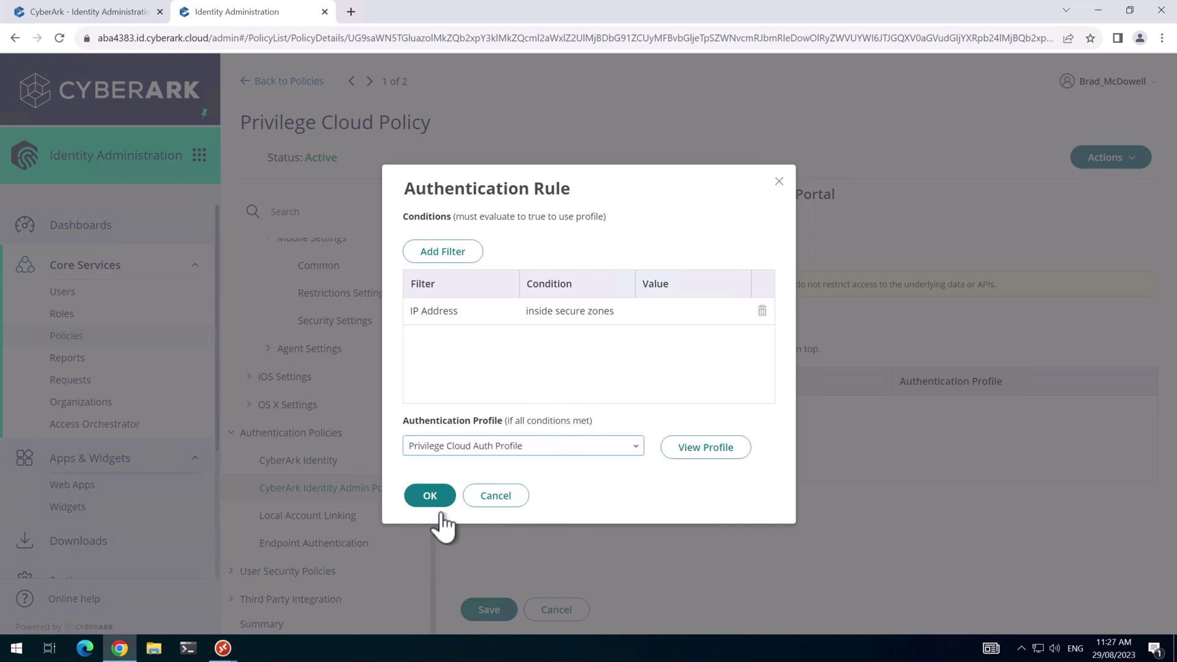
click(431, 496)
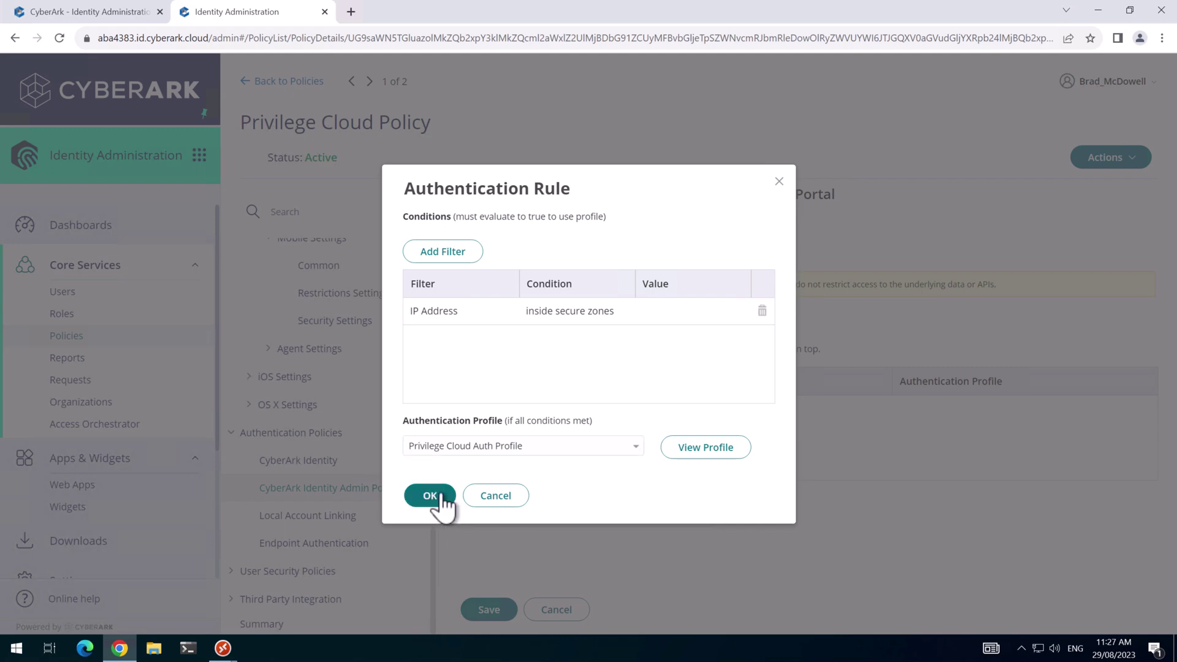
Add an outside-secure-zones Not Allowed rule, default to Privilege Cloud Auth Profile, and save.
click(514, 348)
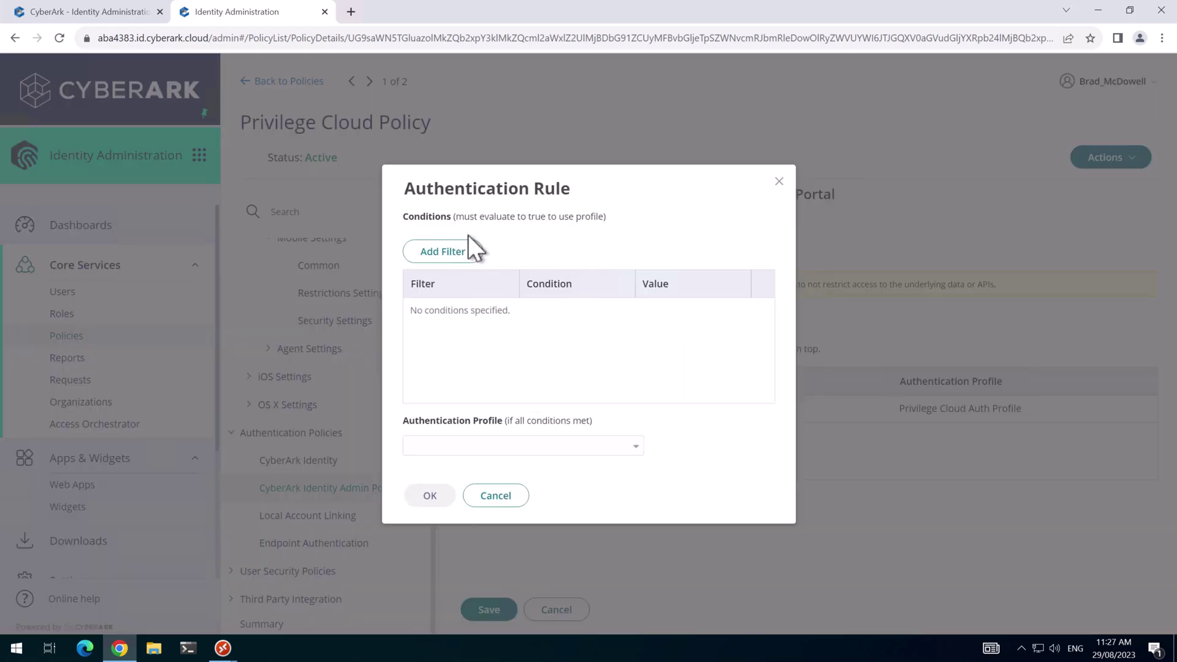
click(467, 250)
click(456, 251)
click(438, 265)
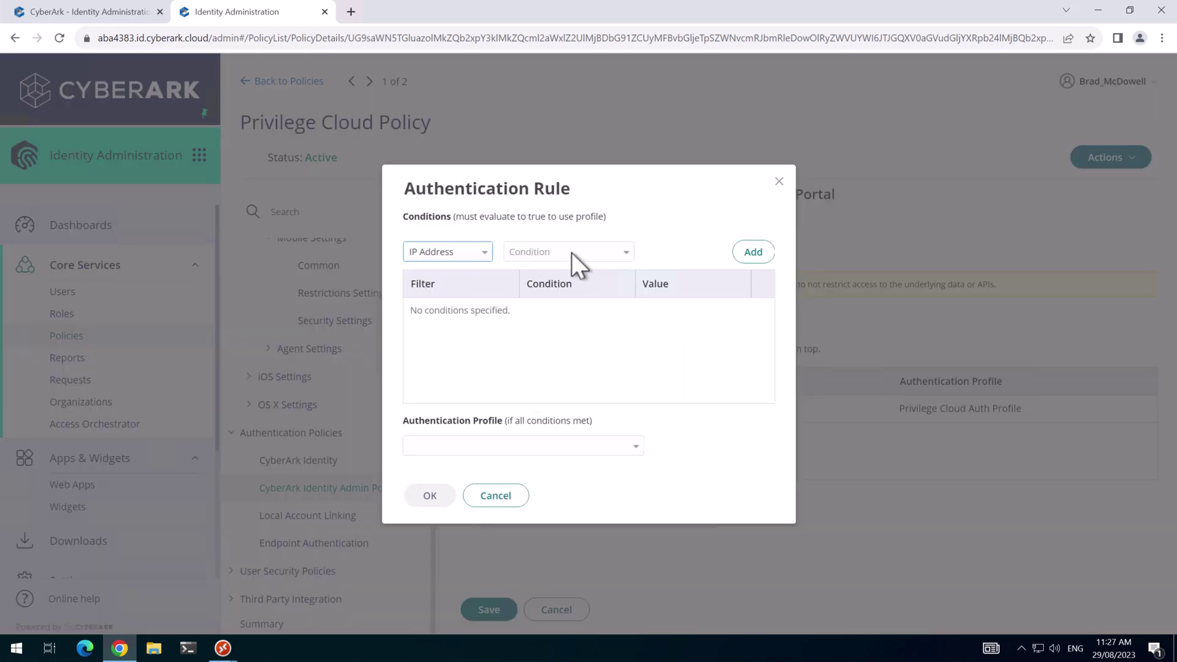
click(572, 252)
click(551, 284)
click(749, 251)
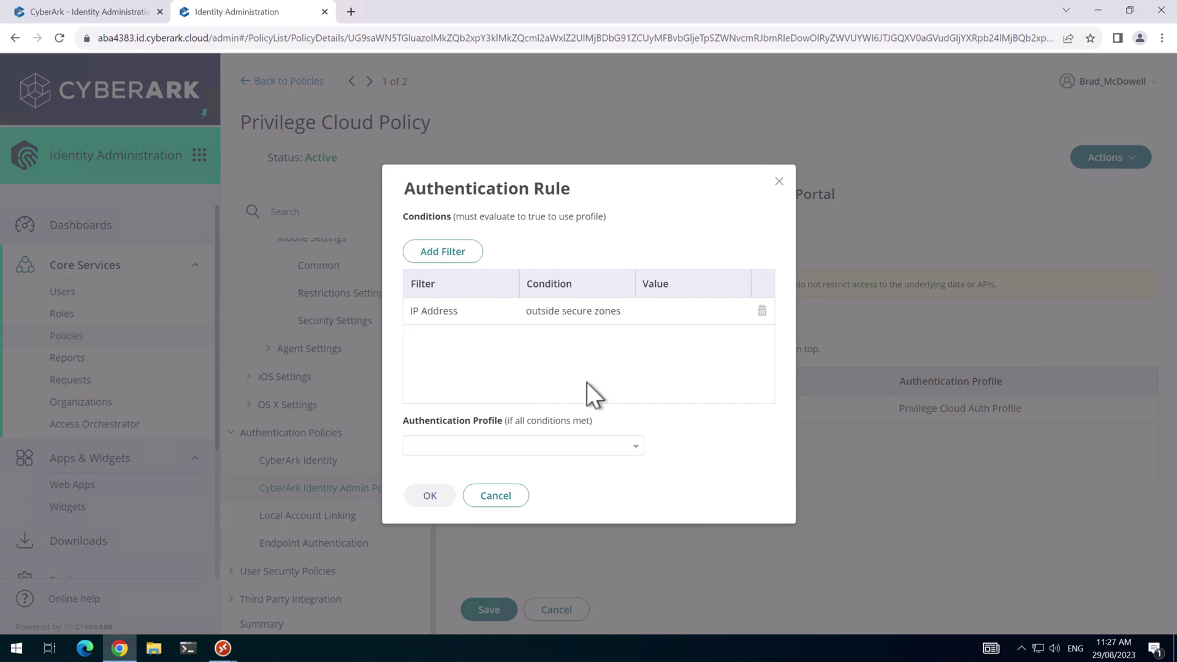
click(605, 447)
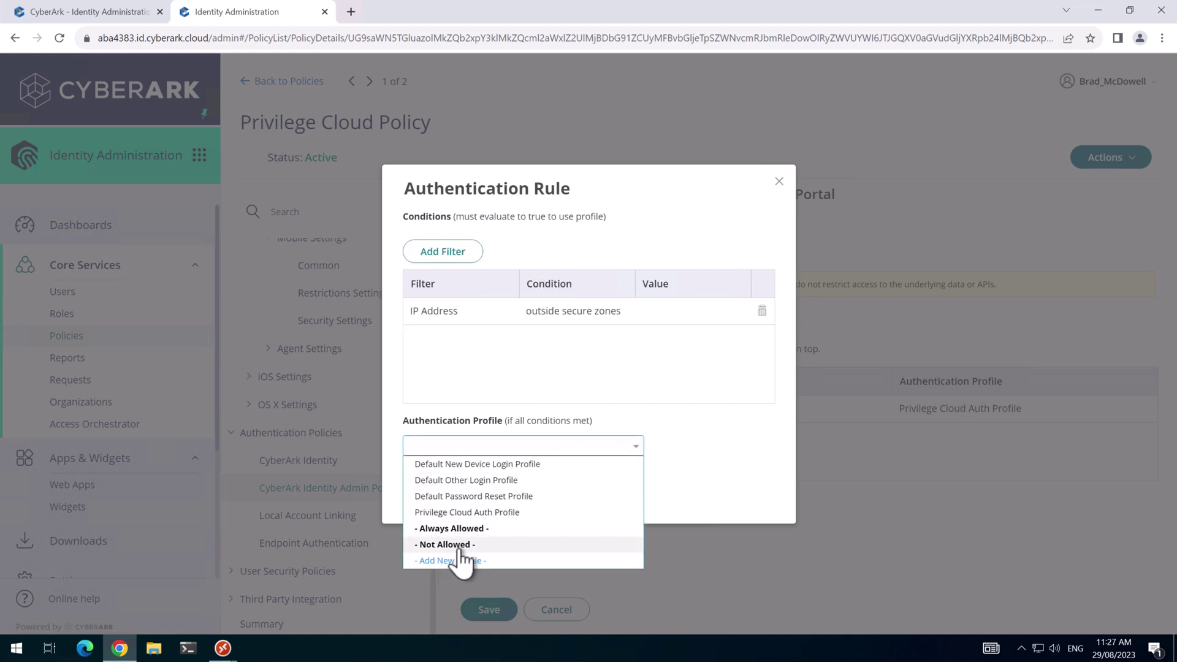
click(461, 547)
click(430, 495)
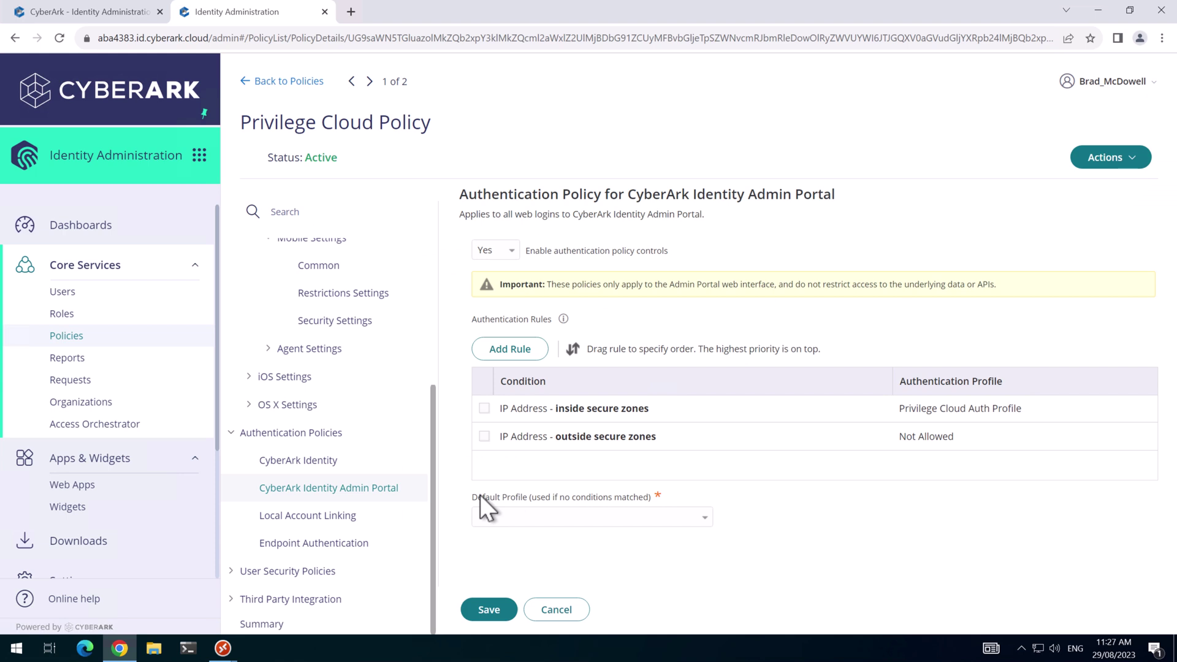
click(611, 517)
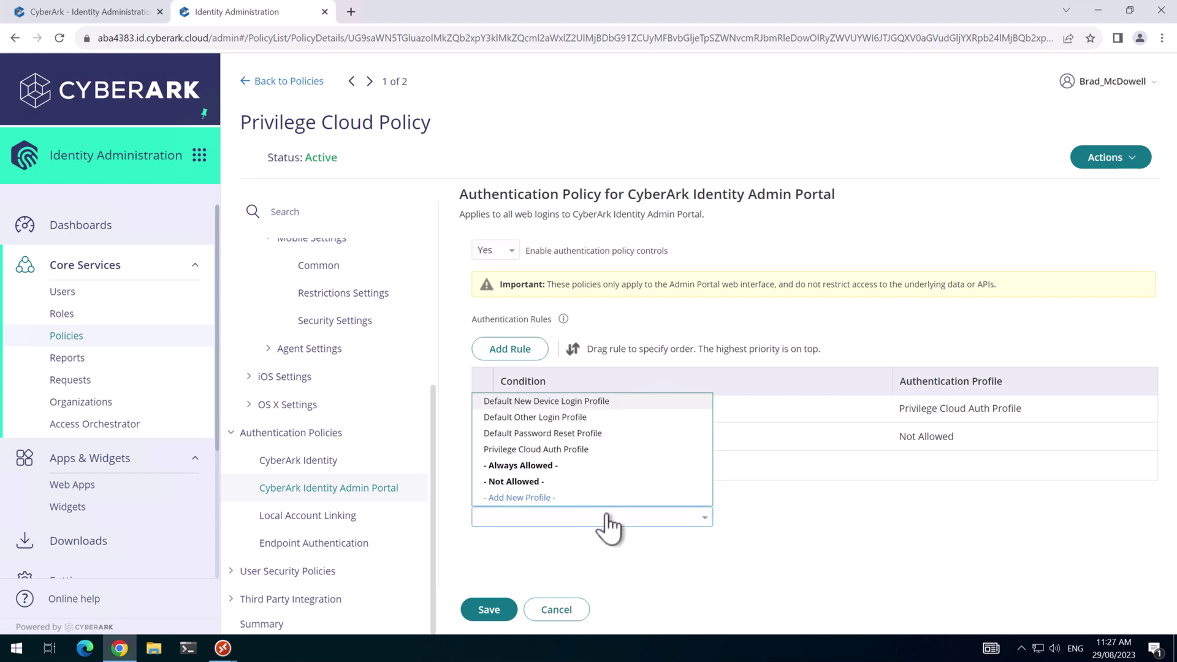
click(538, 449)
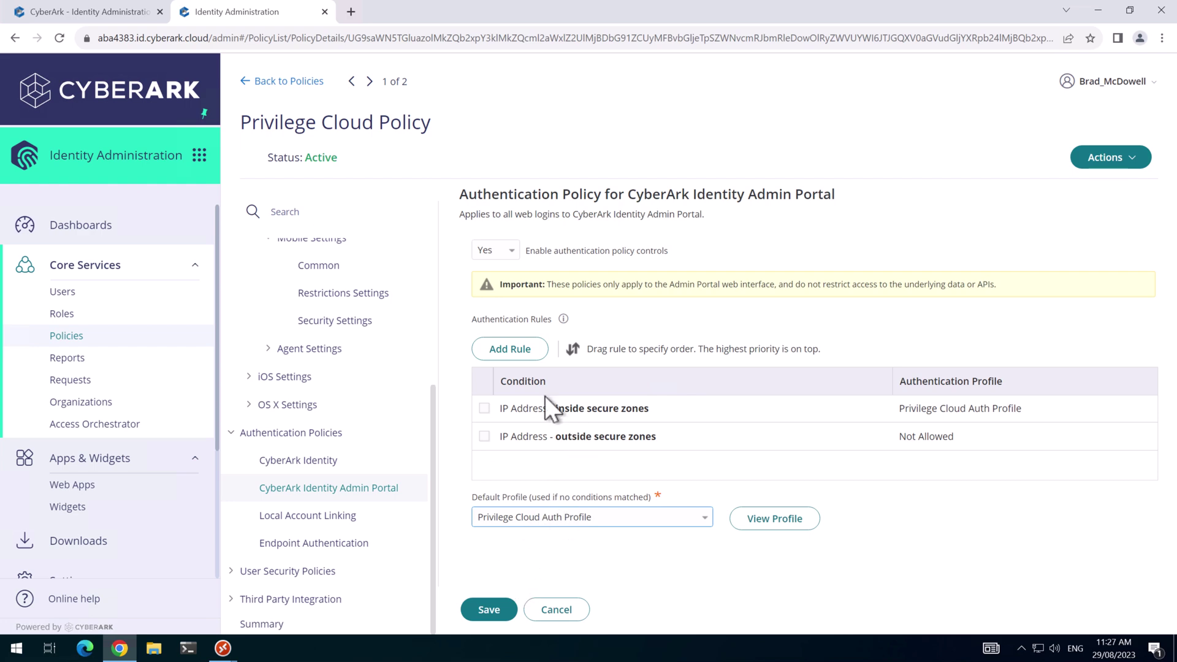
click(483, 610)
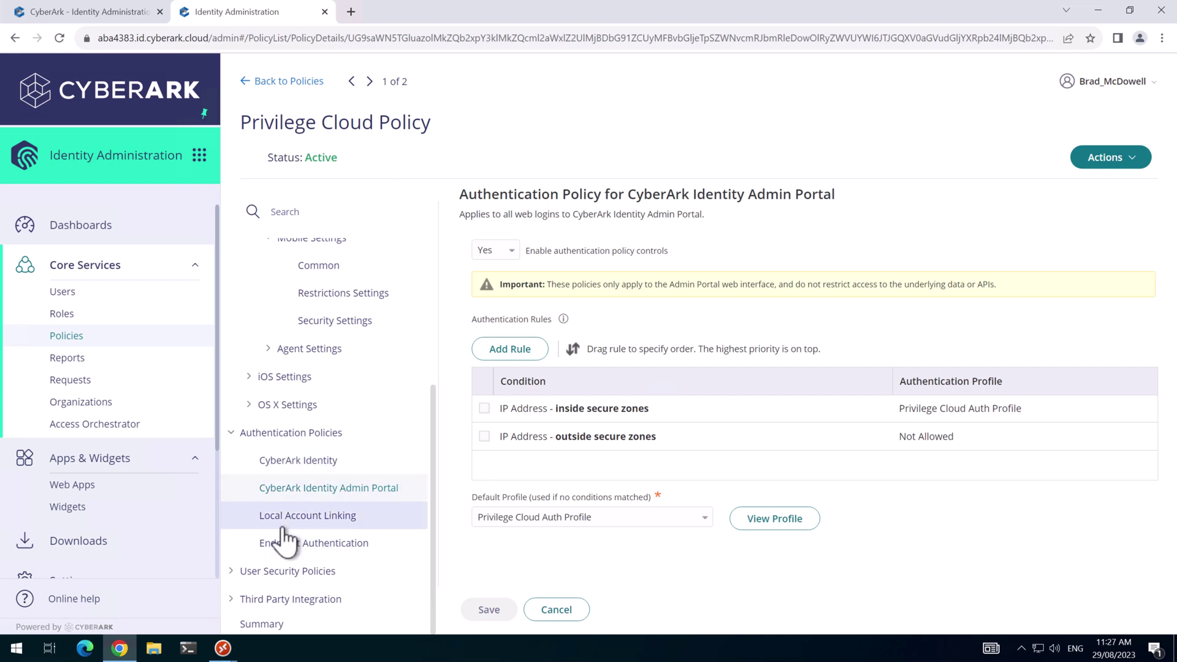
Set Allow OATH OTP integration to Yes in the Privilege Cloud Policy and save.
click(233, 573)
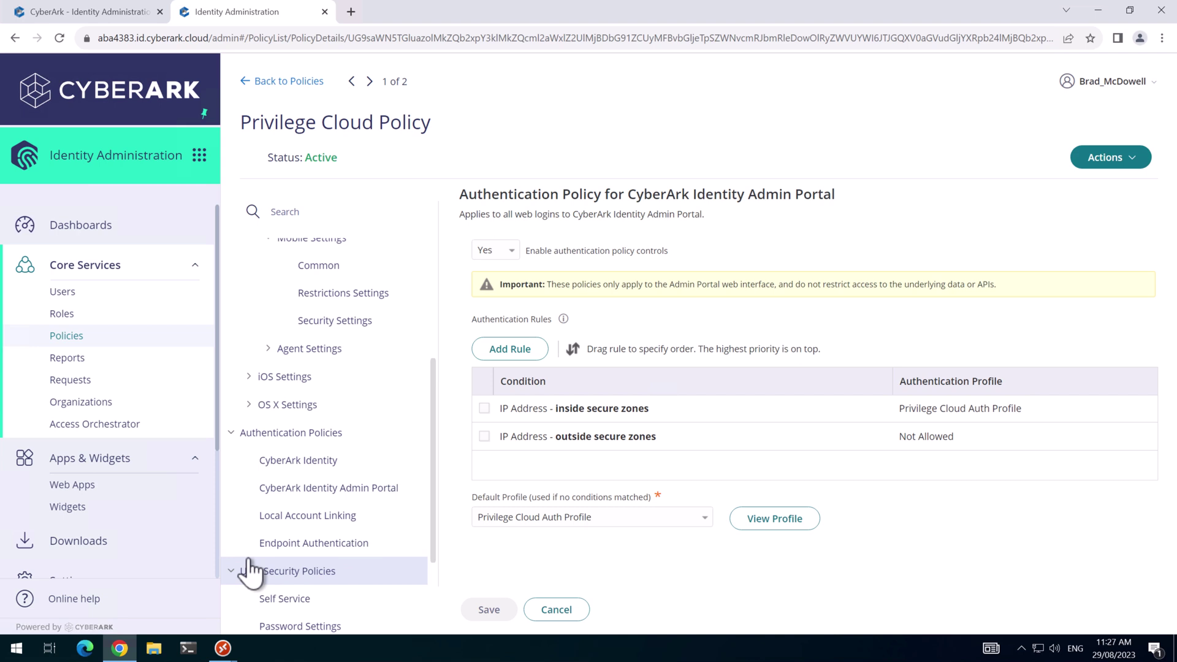
scroll(270, 546, down, 2)
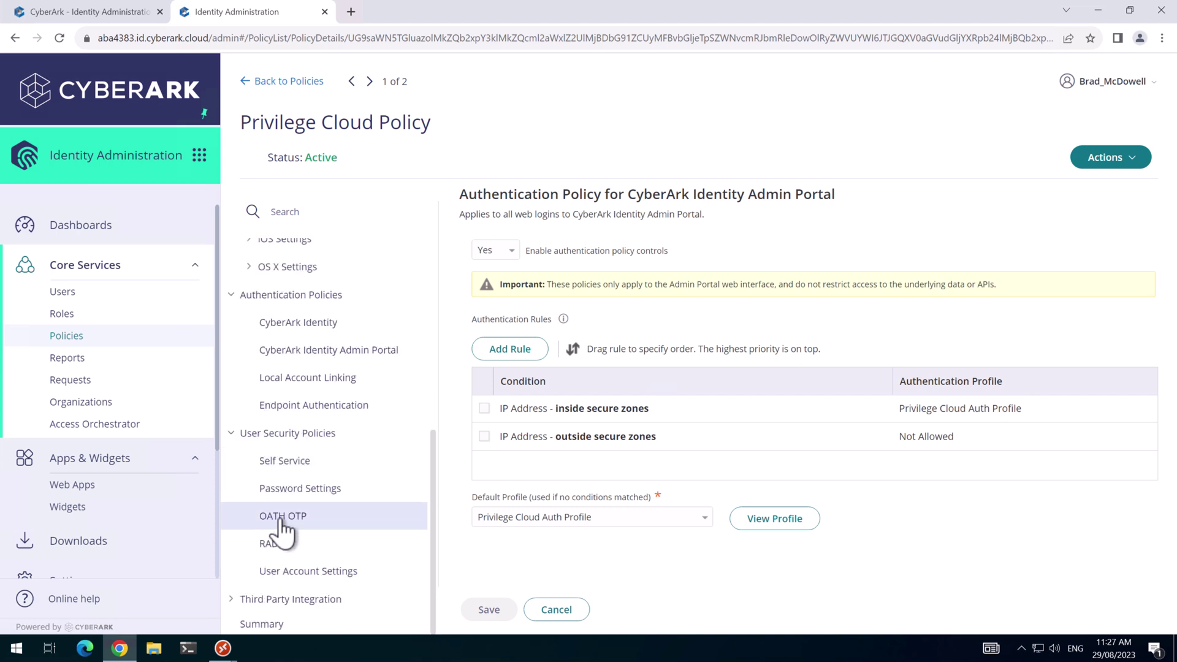
click(282, 516)
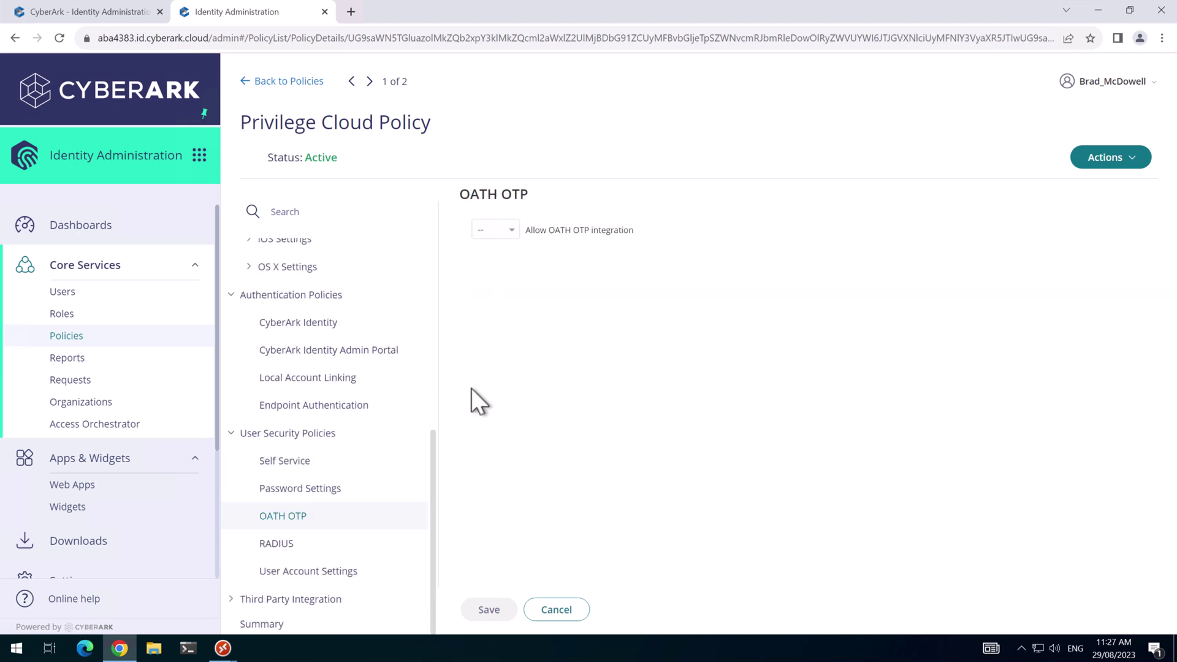
click(491, 232)
click(491, 270)
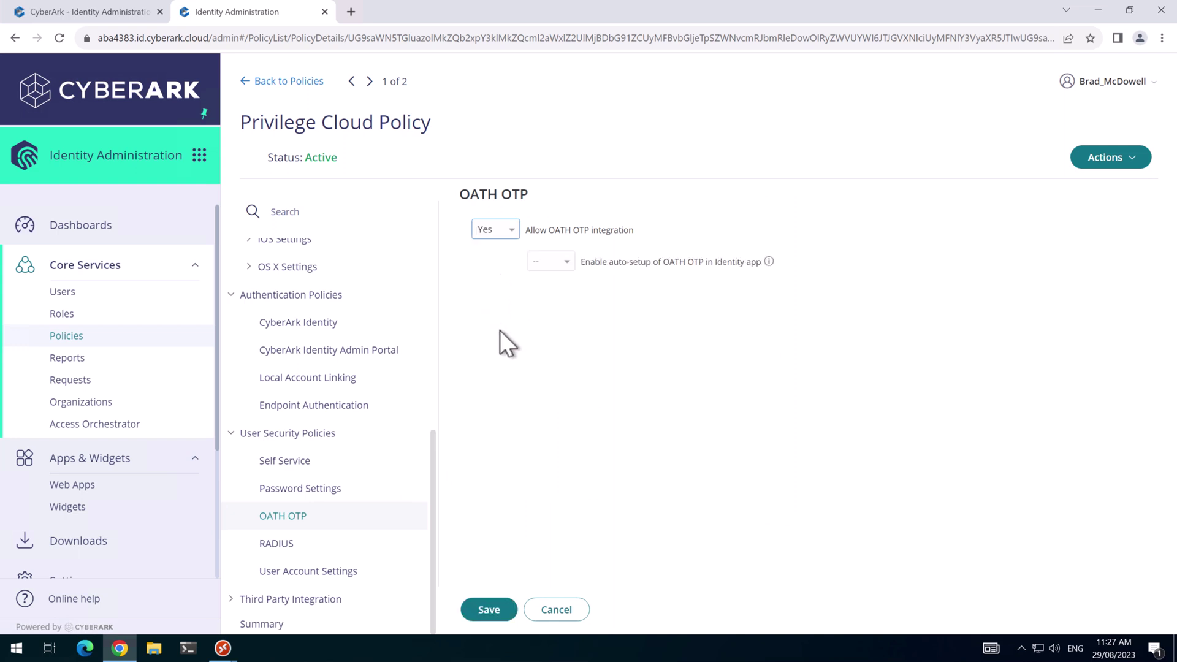
click(490, 610)
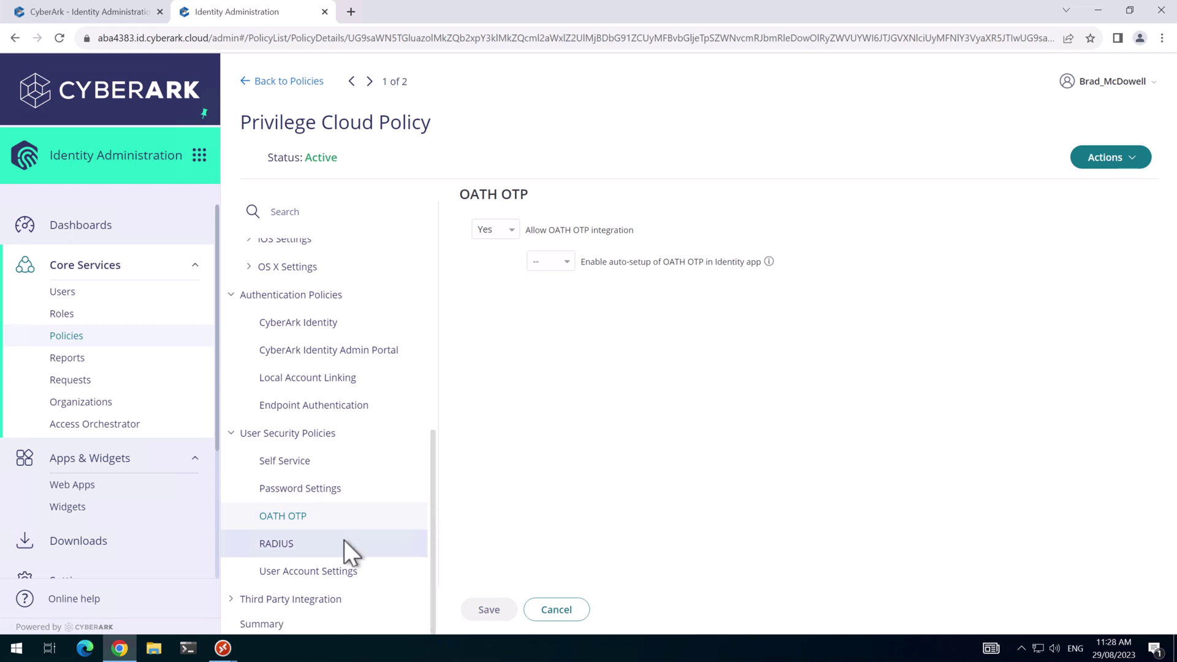
In User Account Settings, set FIDO2 authentication to Yes and Security Questions to No, then save.
click(309, 573)
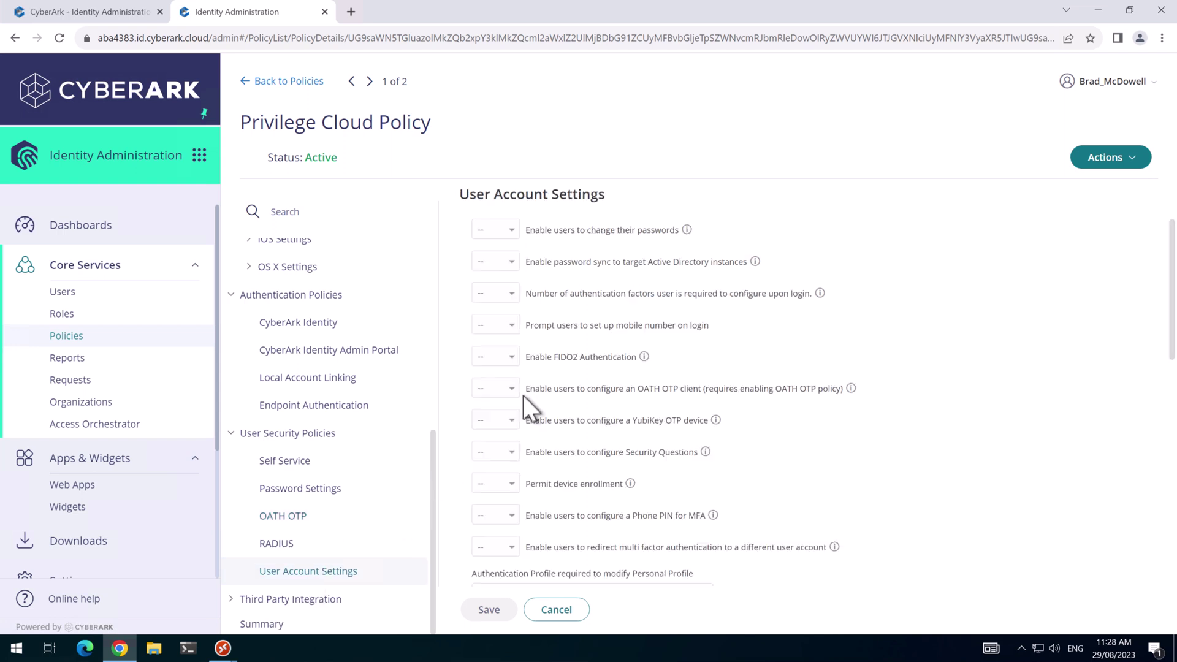
click(500, 357)
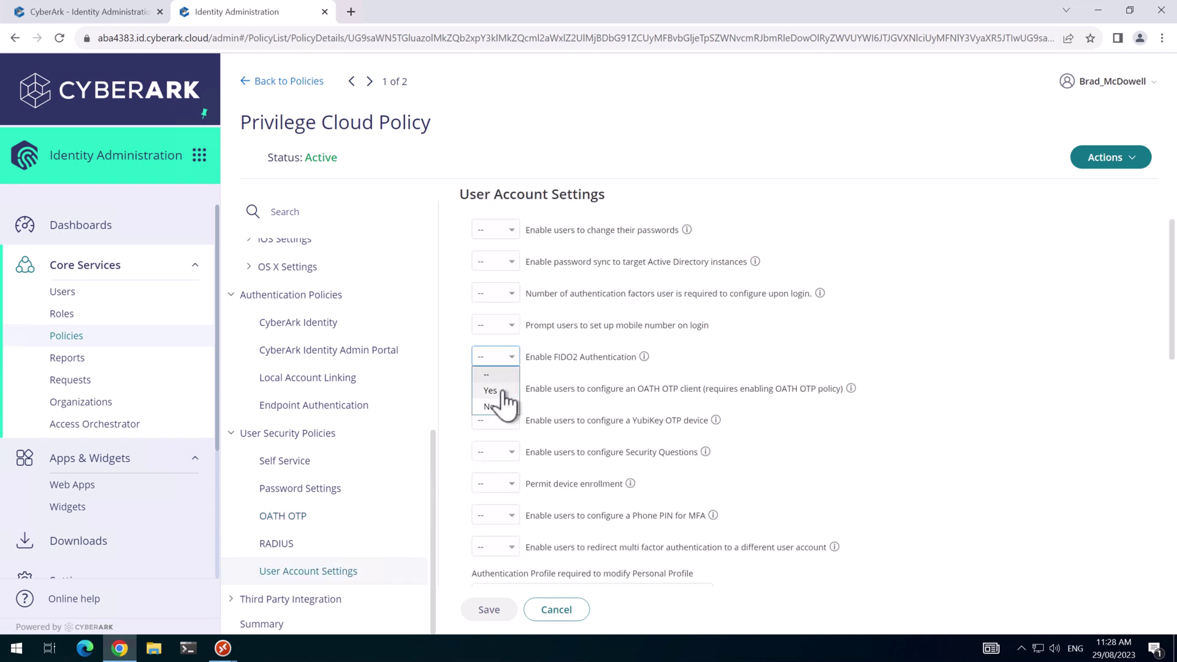
click(490, 390)
scroll(517, 462, down, 3)
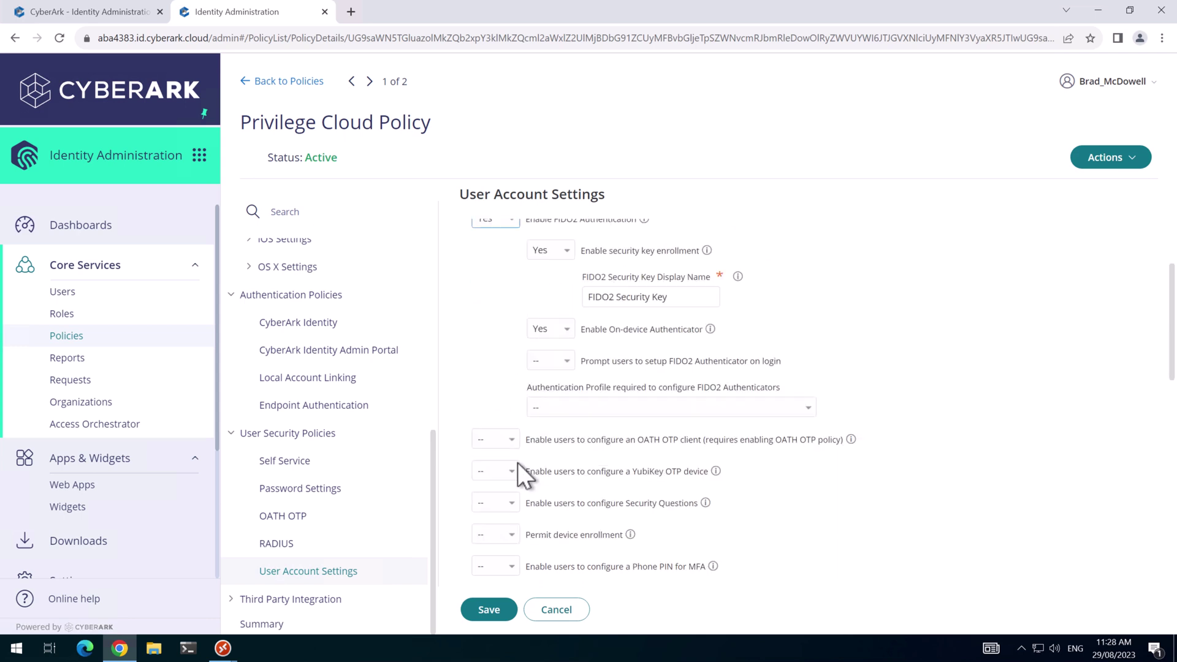
click(504, 437)
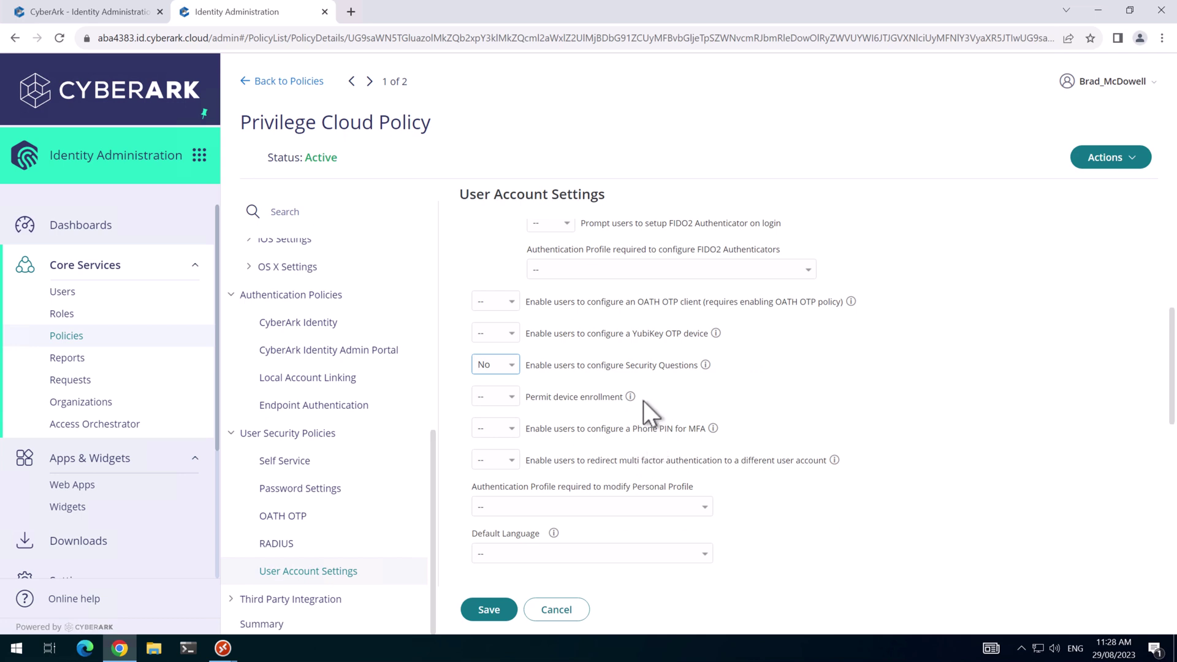
scroll(642, 400, up, 1)
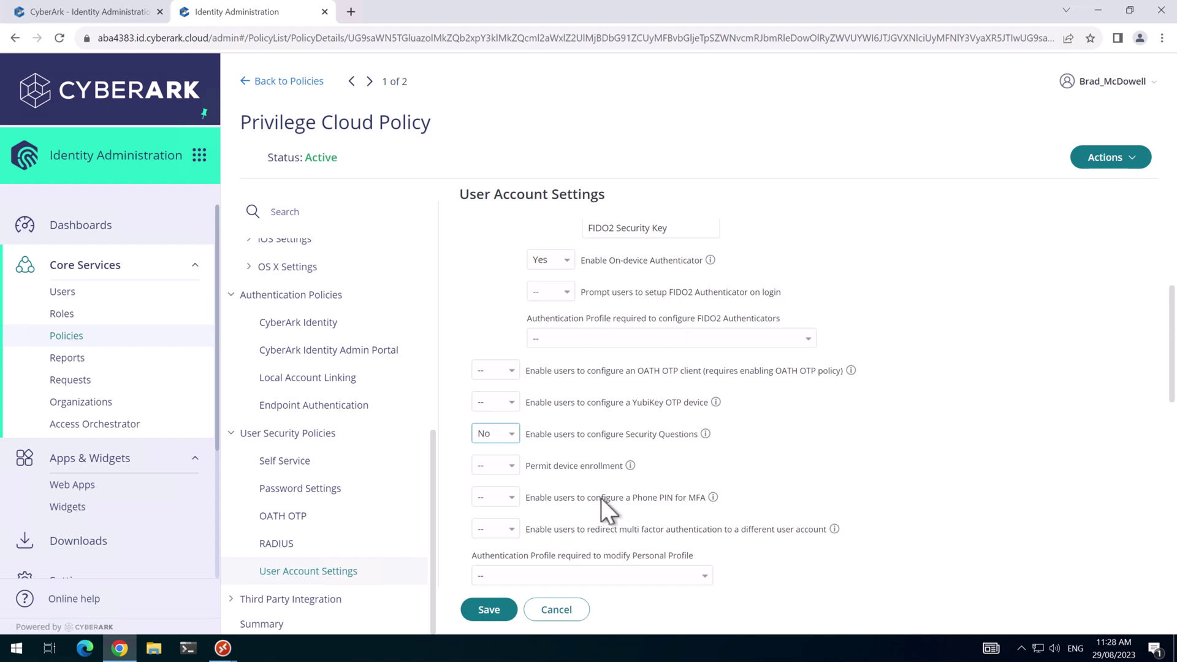
scroll(667, 491, up, 3)
scroll(666, 492, down, 1)
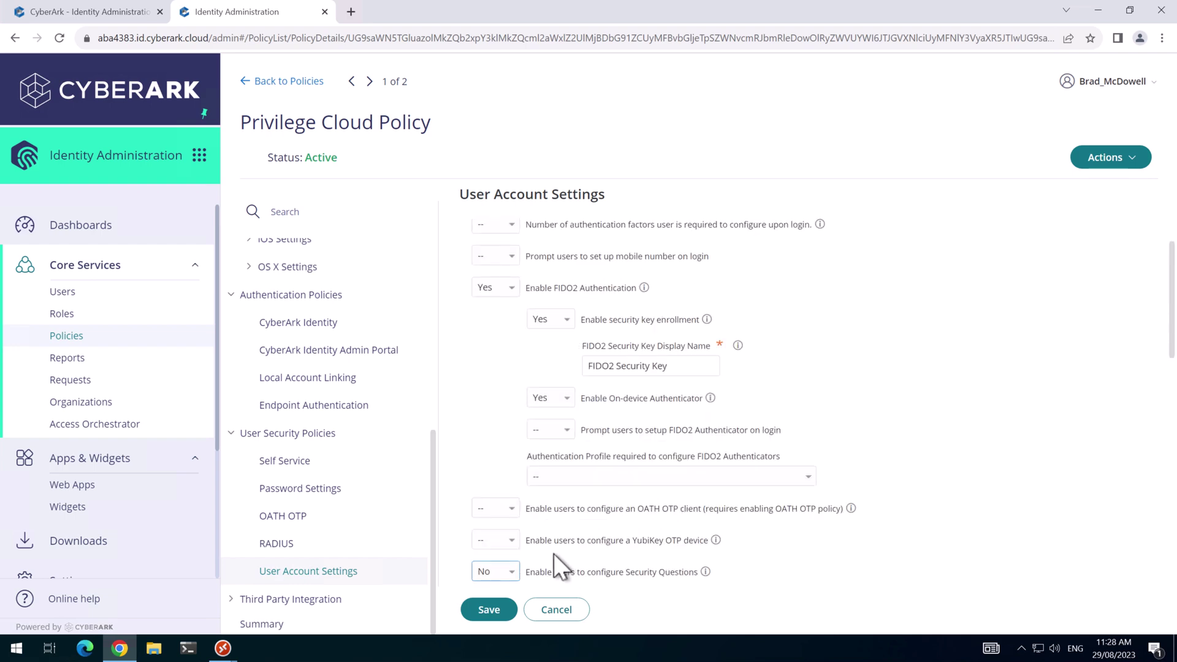
click(491, 610)
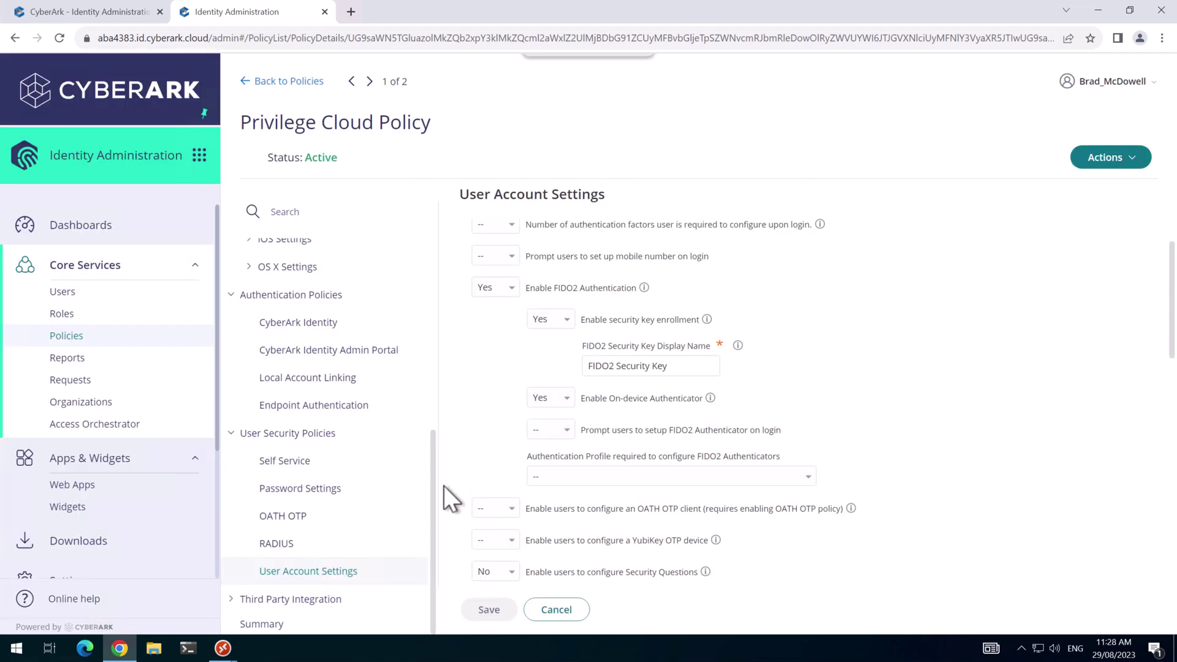
Confirm the Privilege Cloud Administrators role has no members.
click(67, 316)
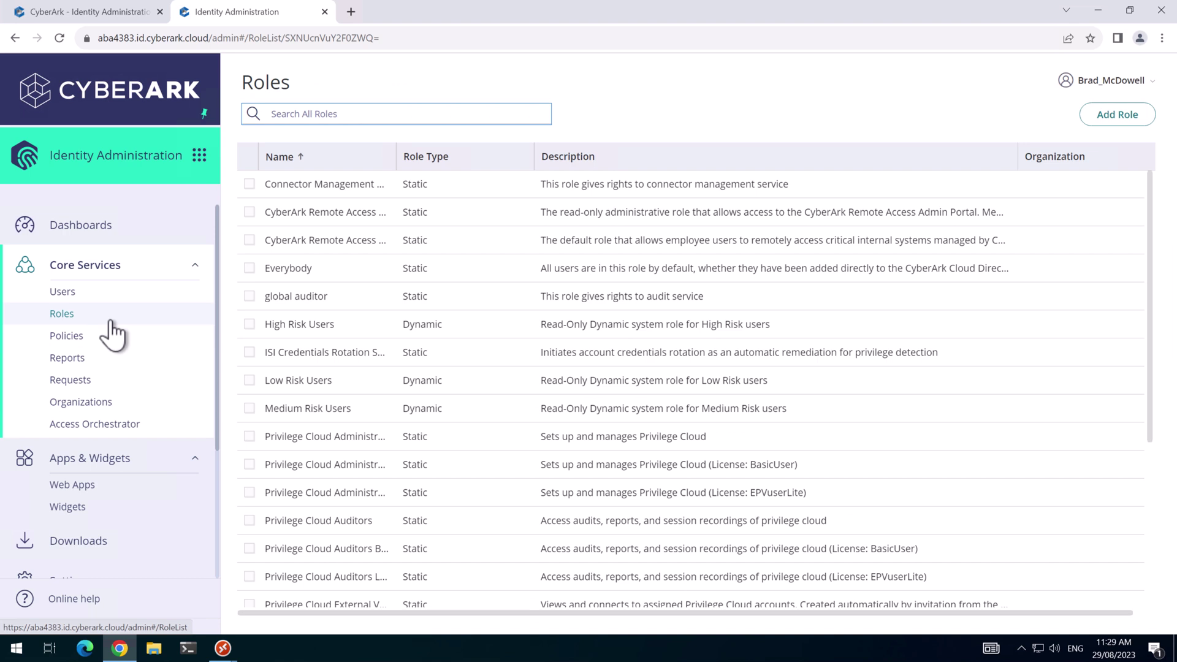
click(326, 440)
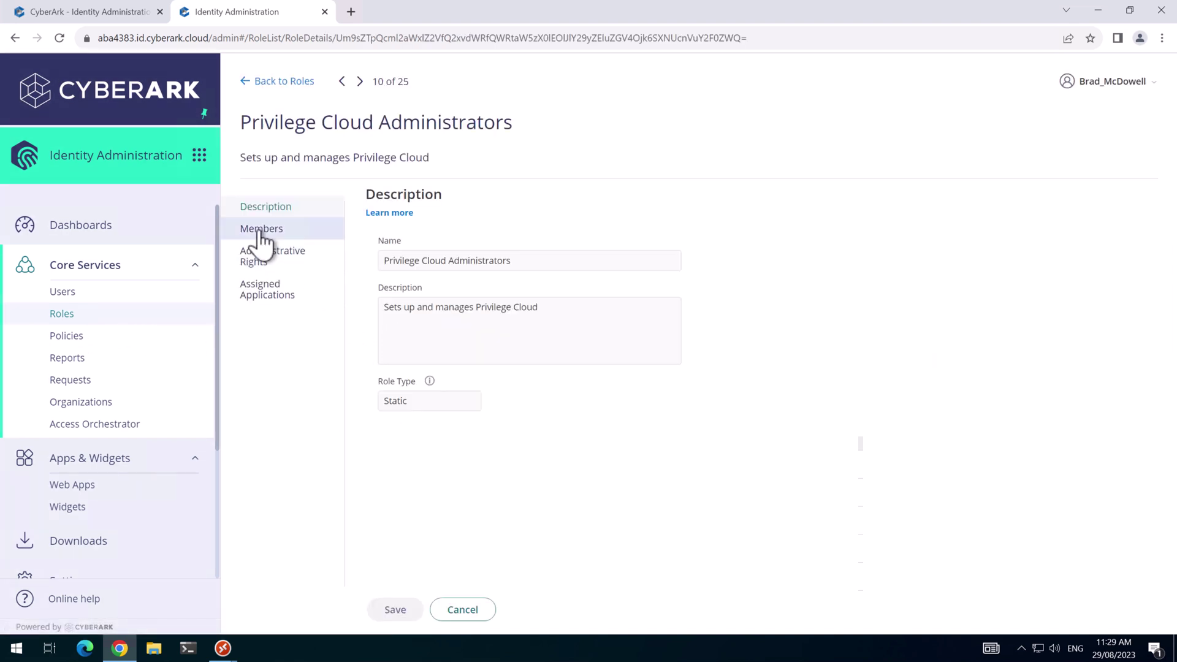
click(257, 230)
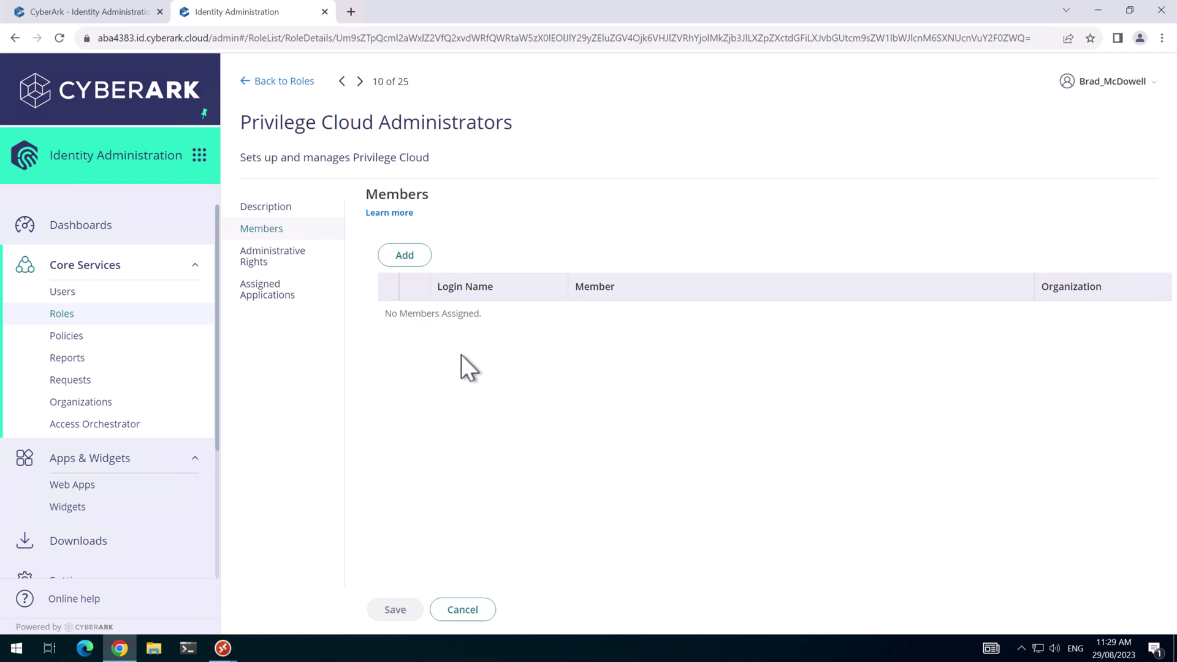
Show the System Administrator role's Members page, listing its single member.
key(alt+Left)
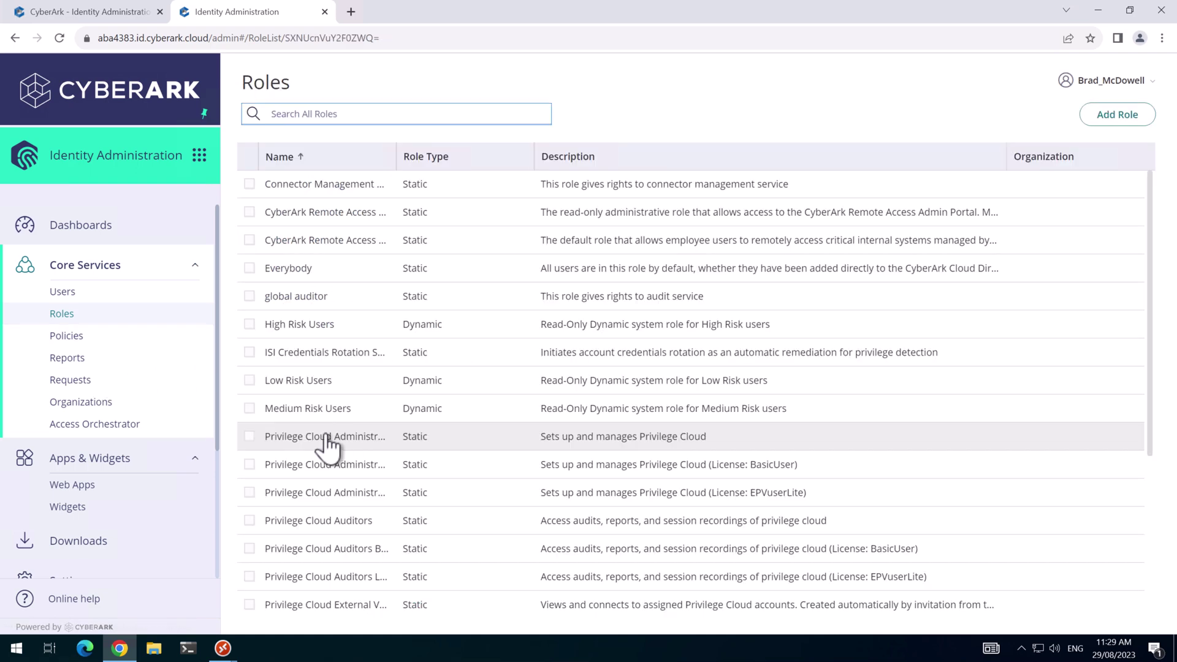
click(295, 605)
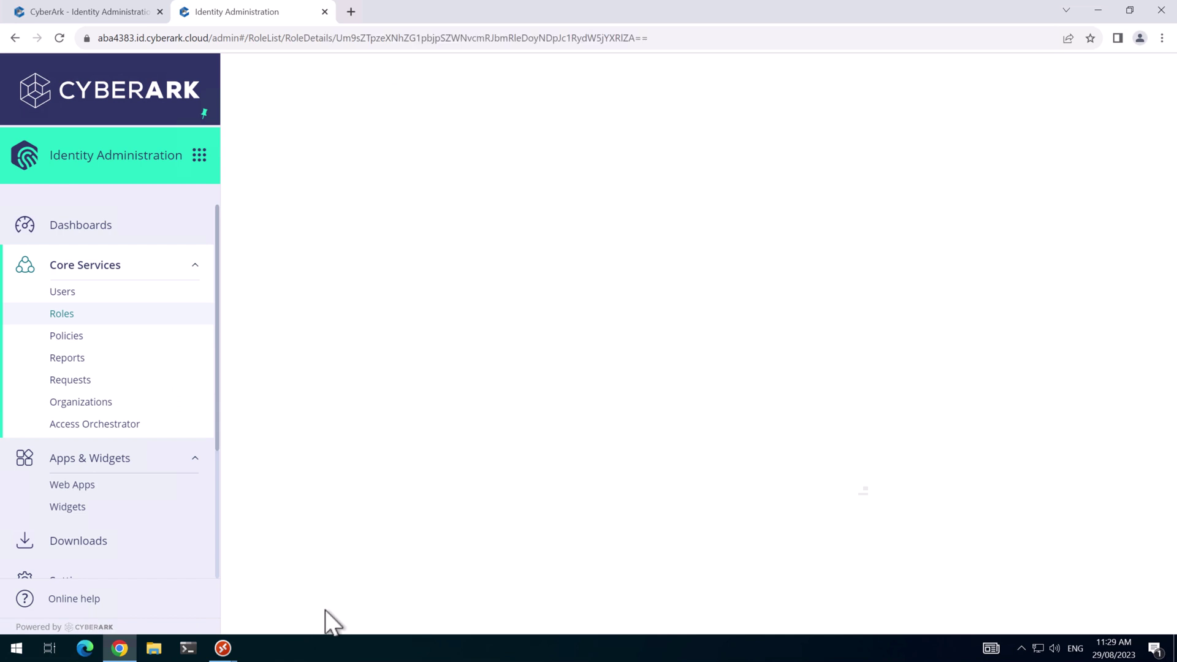
click(258, 230)
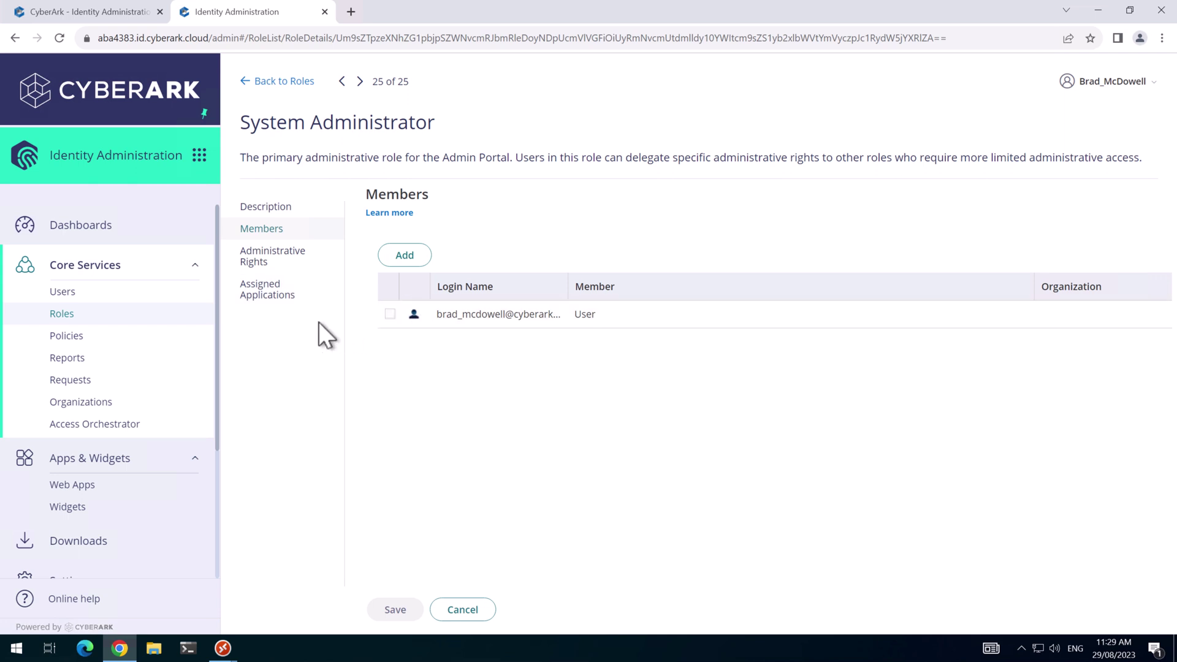
In the User Portal, view Account factors showing OATH OTP Client and FIDO2 Security Key configured.
click(200, 156)
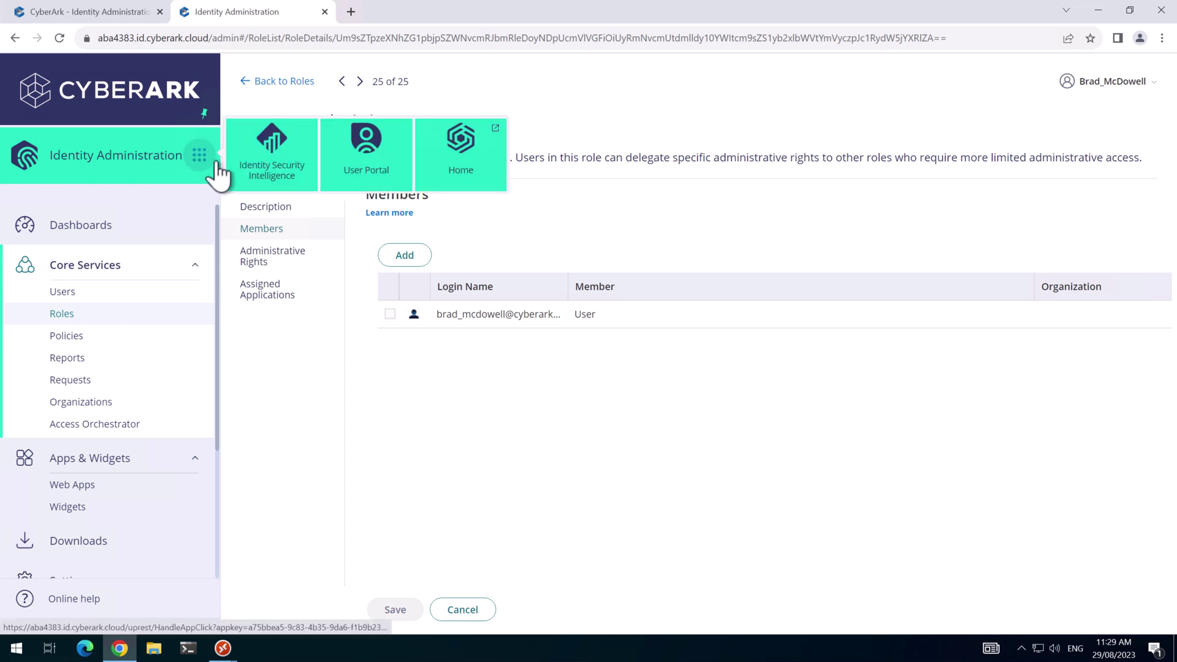
click(375, 179)
click(88, 398)
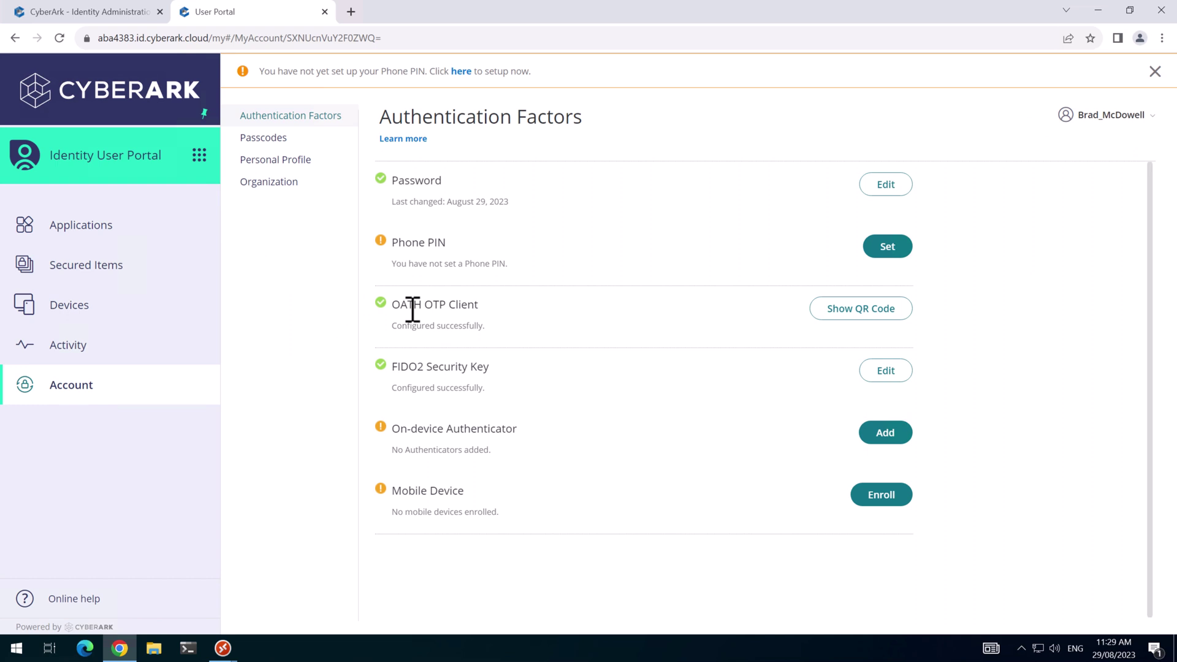
drag(424, 305, 480, 305)
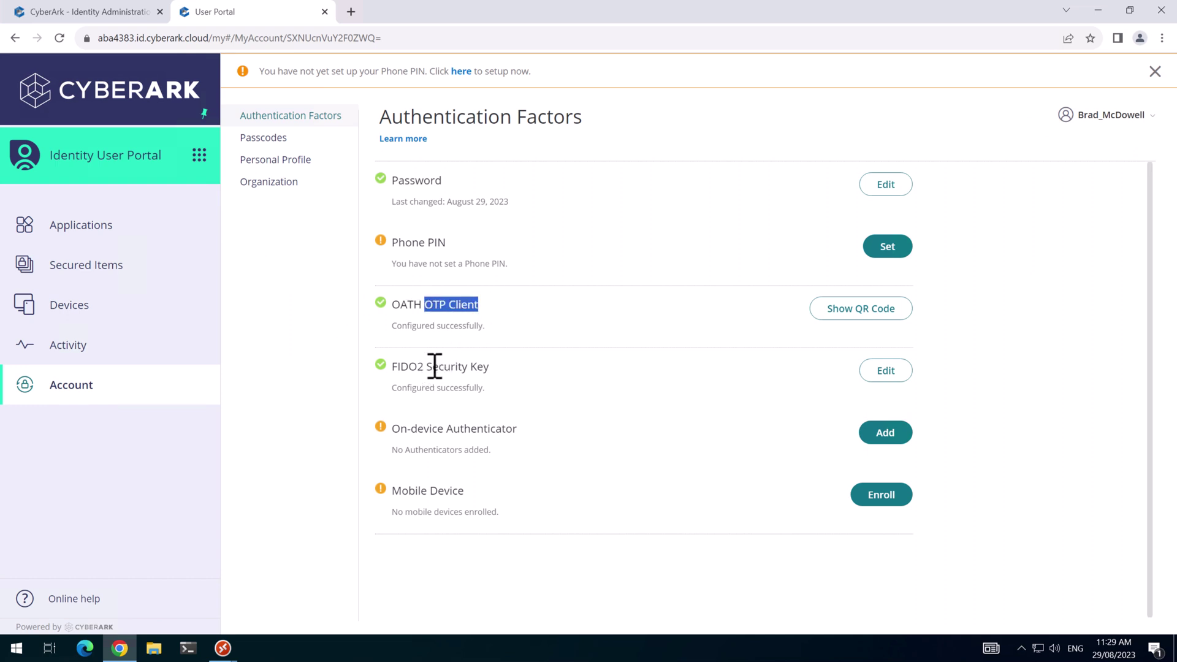
drag(435, 367, 497, 364)
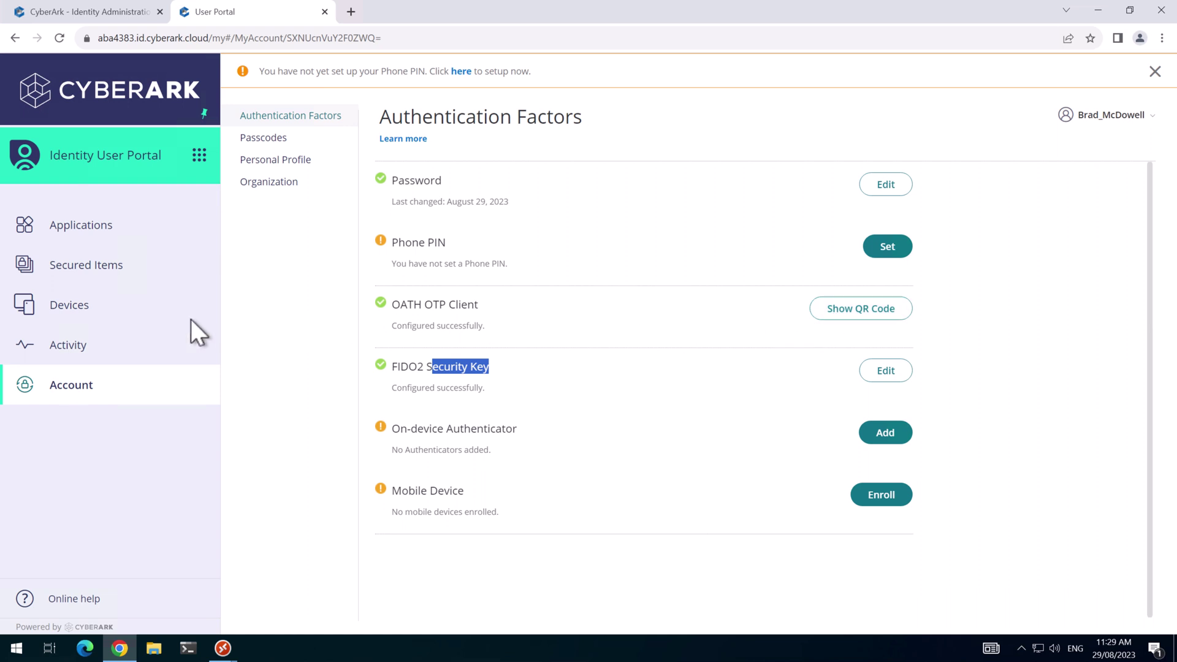
Review the enrolled Devices, revisit Account, then return to administration, triggering a fresh sign-in.
click(89, 315)
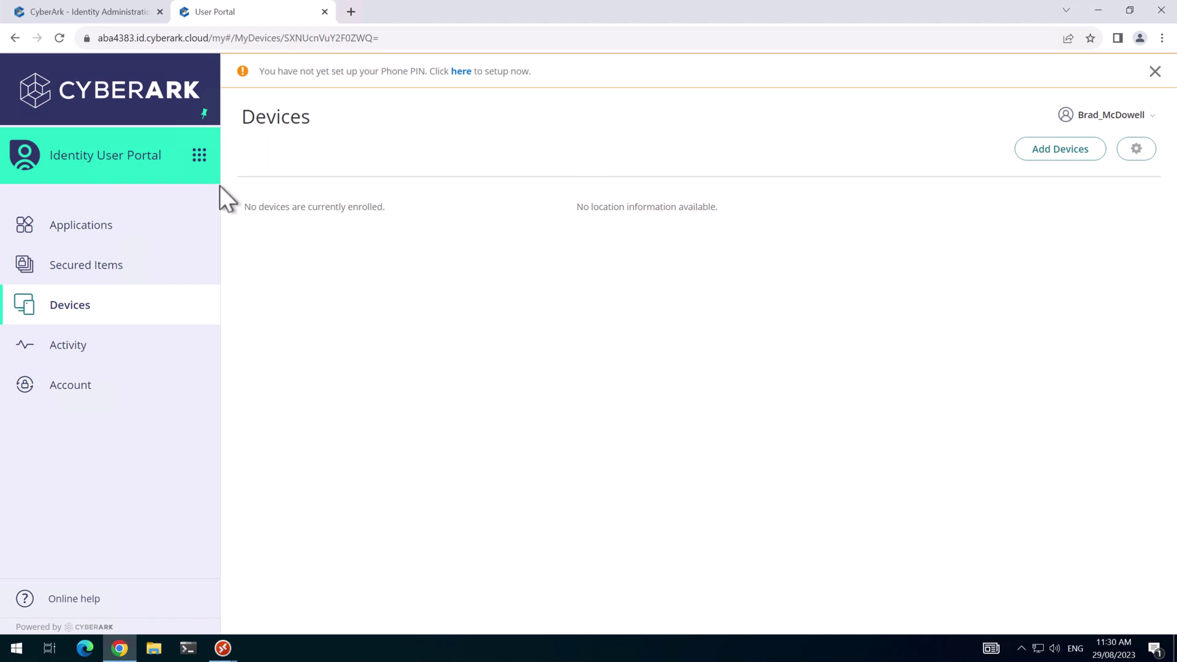
click(57, 389)
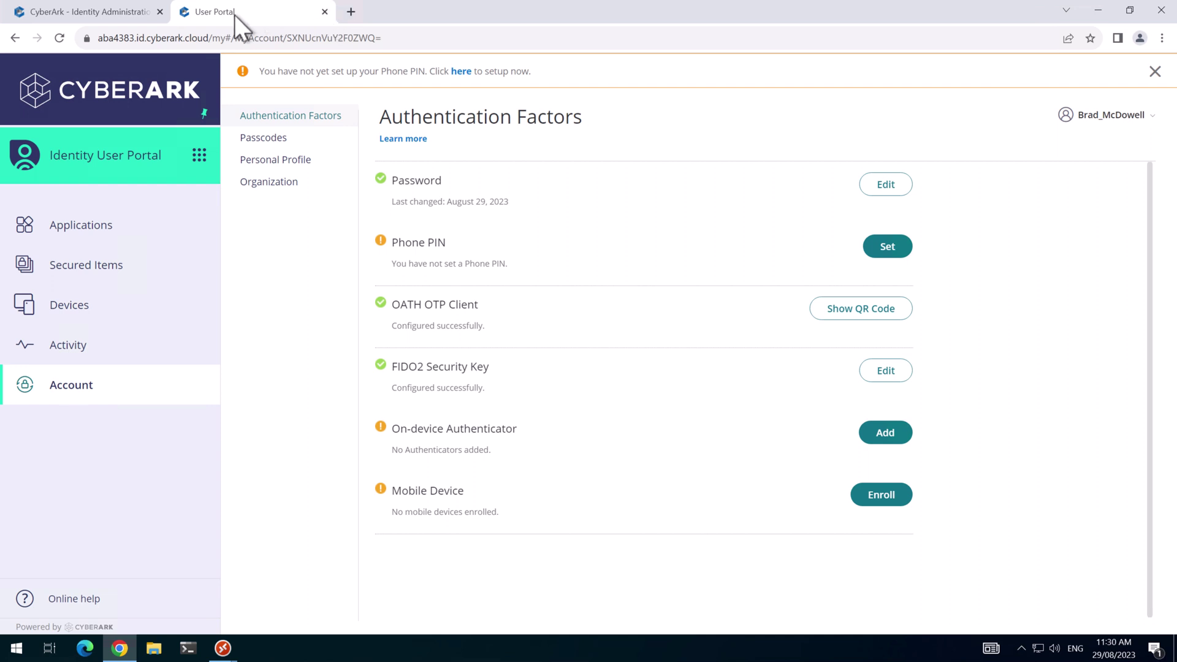
click(151, 12)
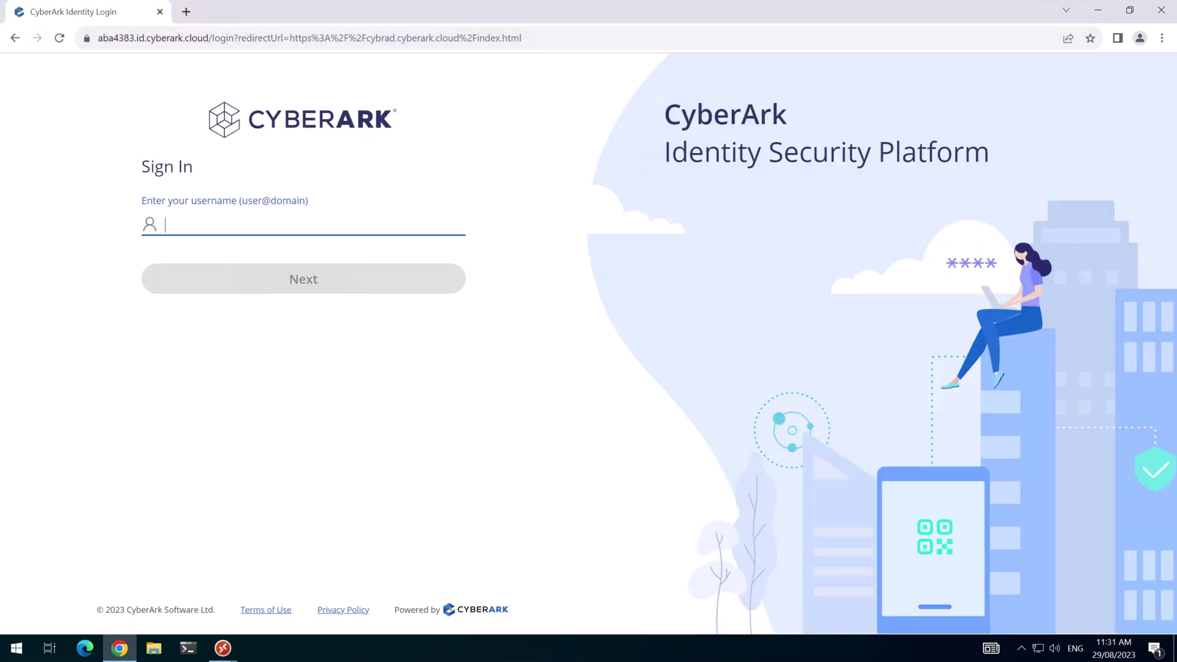
Sign in with the username and password, using FIDO2 Security Key as the authentication method.
key(ctrl+v)
key(Return)
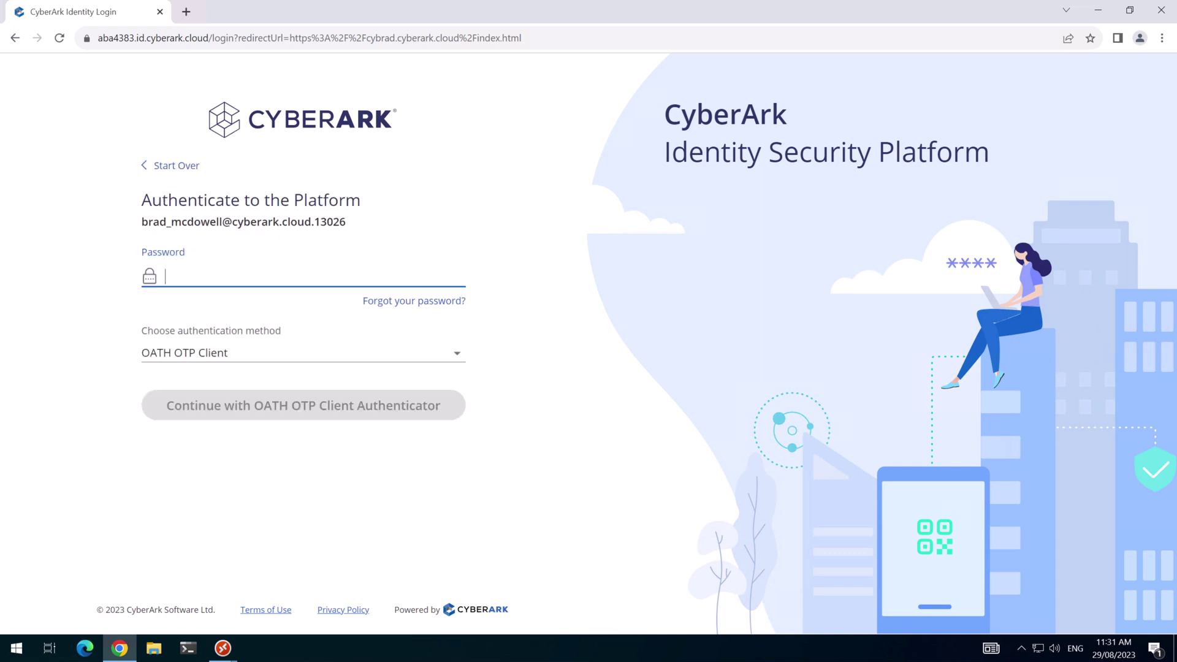
key(ctrl+v)
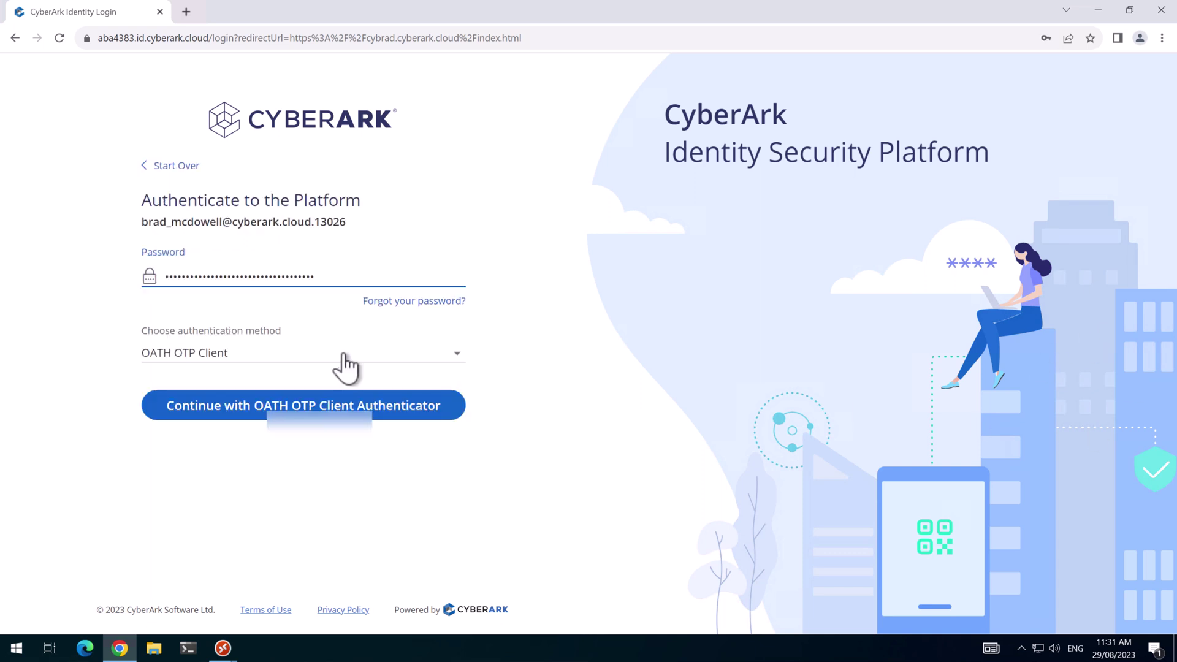
click(345, 356)
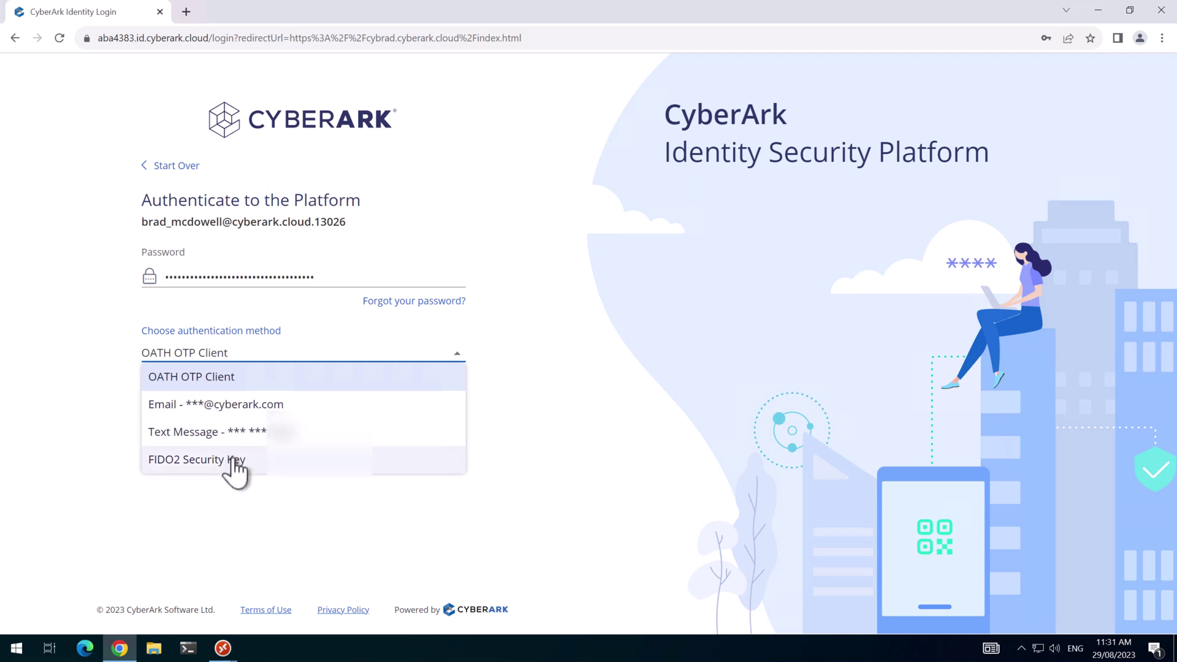
click(234, 463)
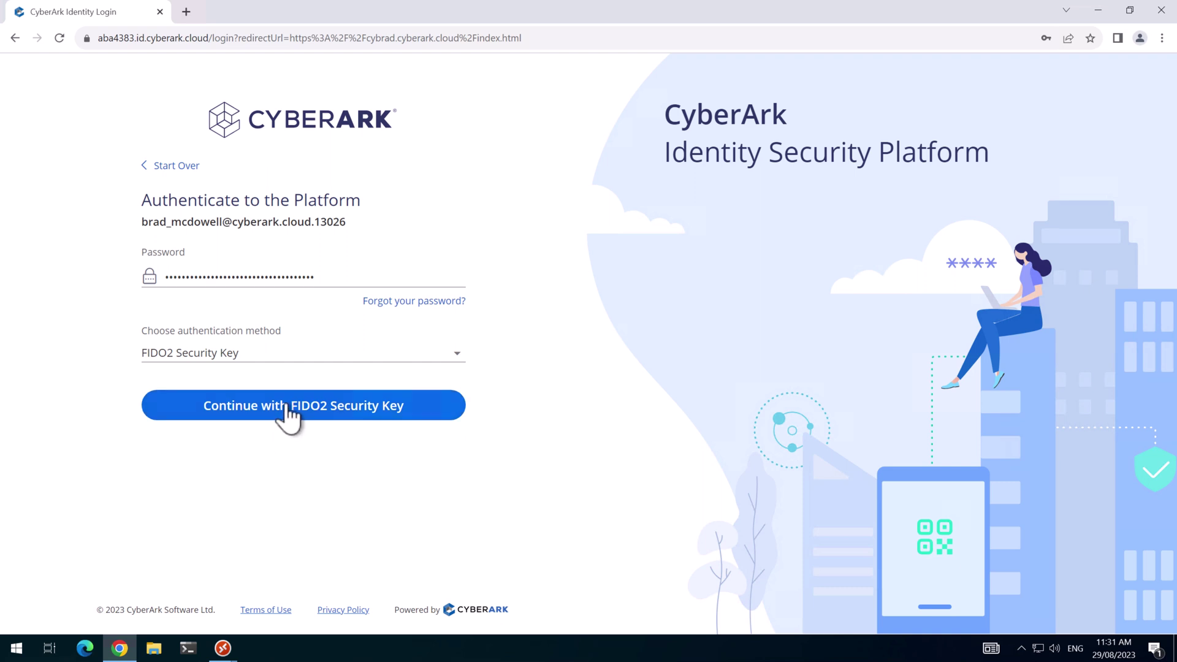
click(288, 414)
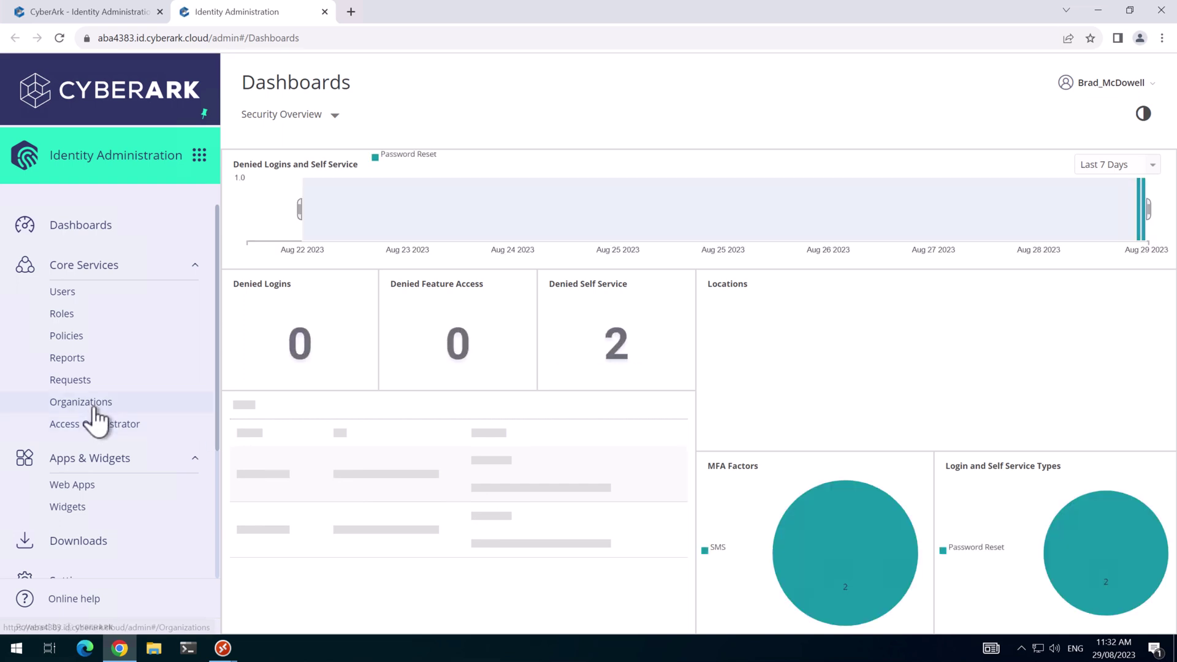
Browse the Settings > Network connector page and the CyberArk Identity downloads page.
scroll(93, 408, down, 3)
click(79, 506)
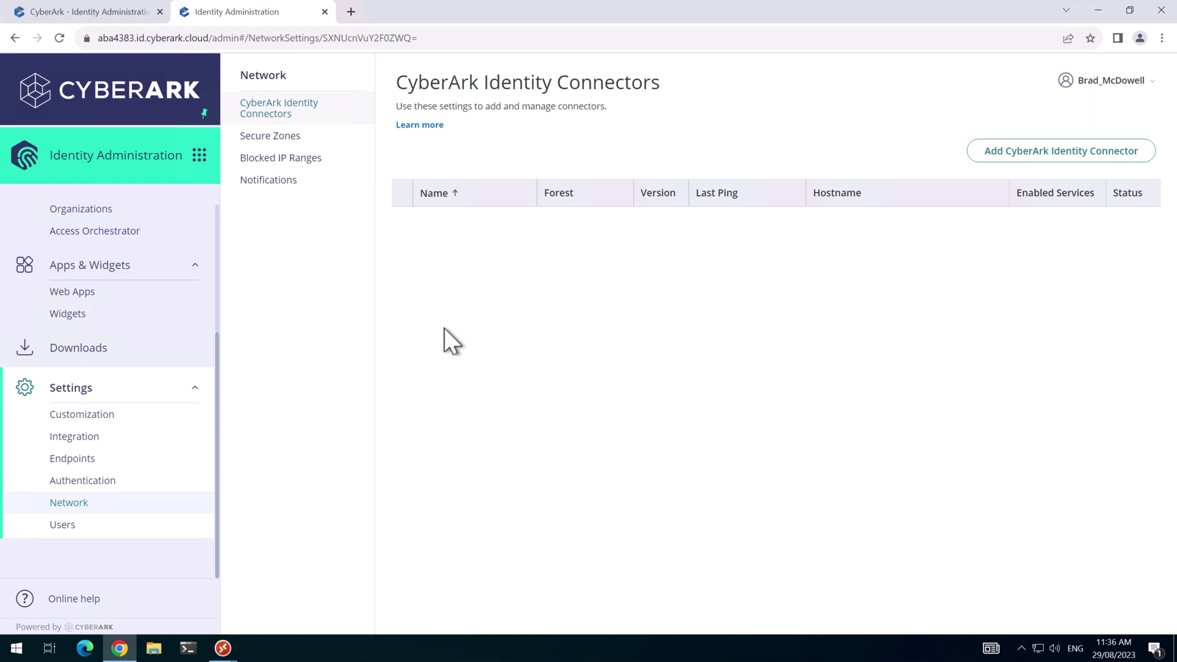
click(89, 348)
scroll(377, 418, down, 2)
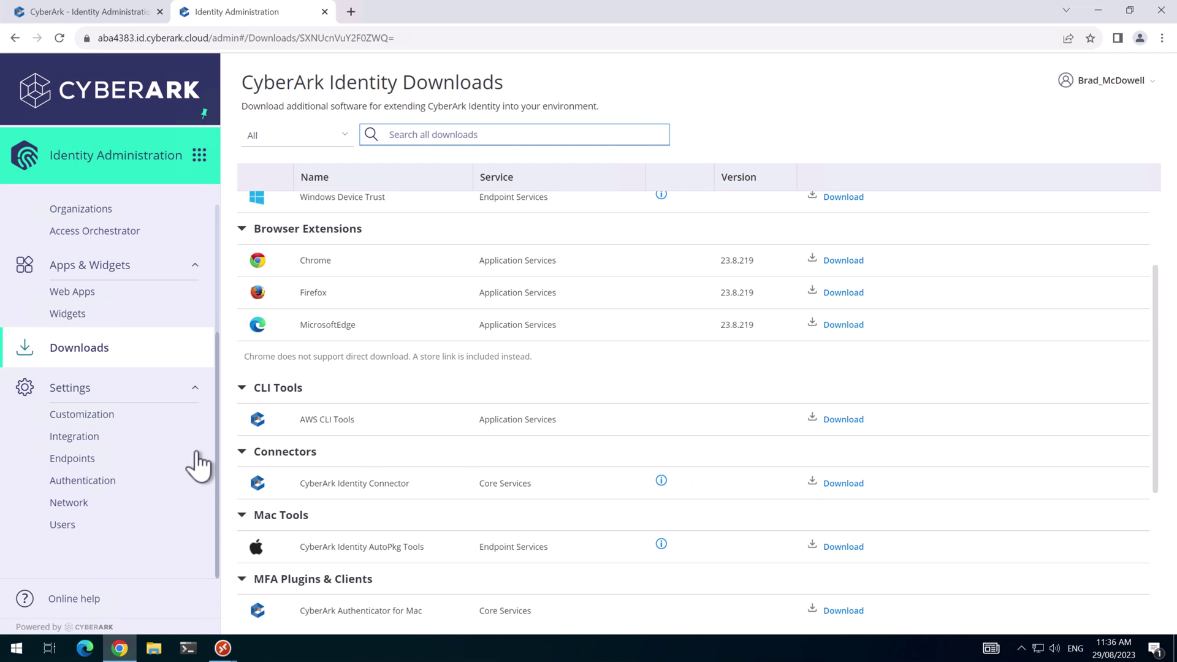
scroll(183, 459, up, 3)
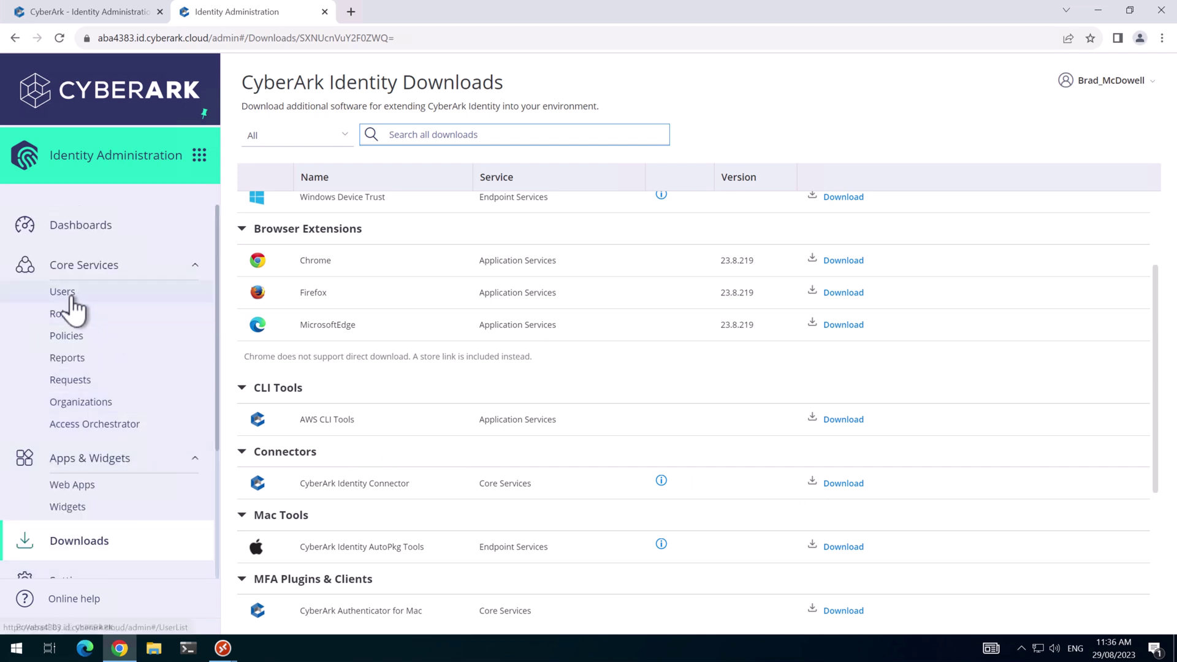
Filter Users to All Service Users and open the installeruser account details.
click(70, 298)
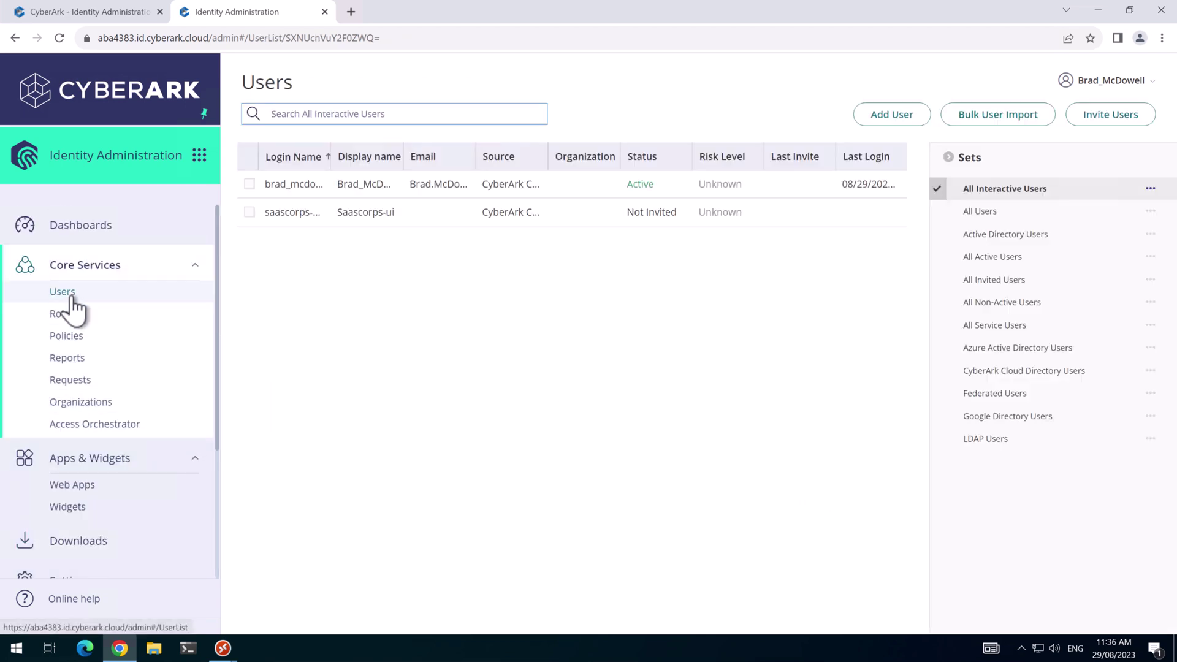
click(1005, 325)
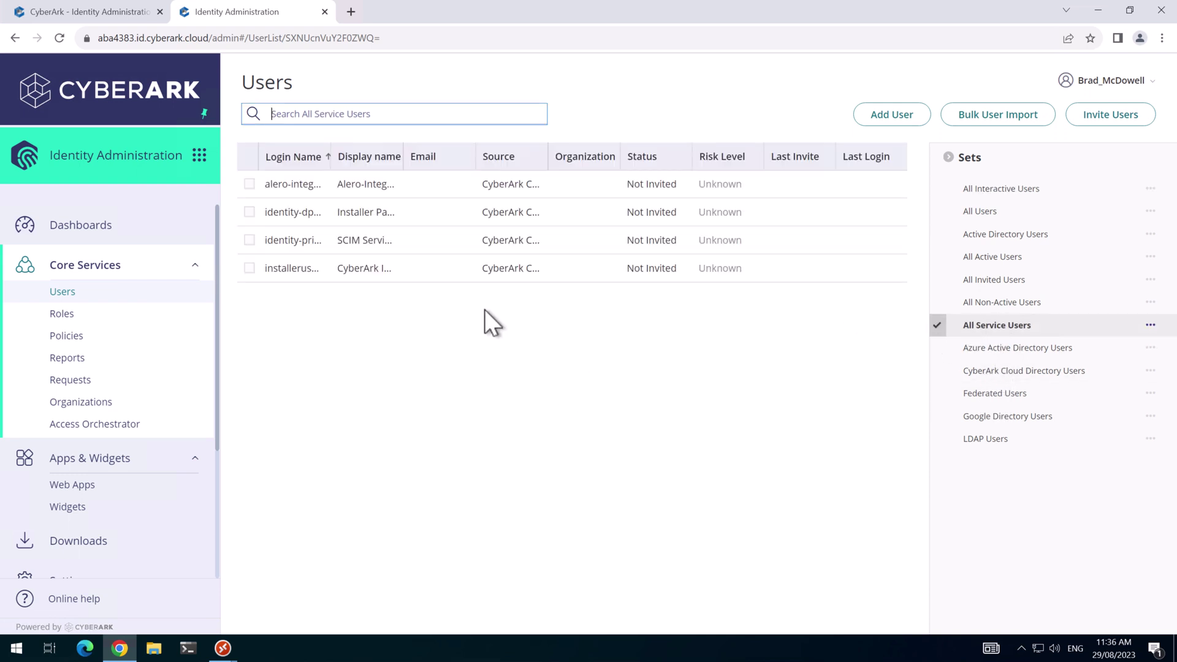
click(292, 269)
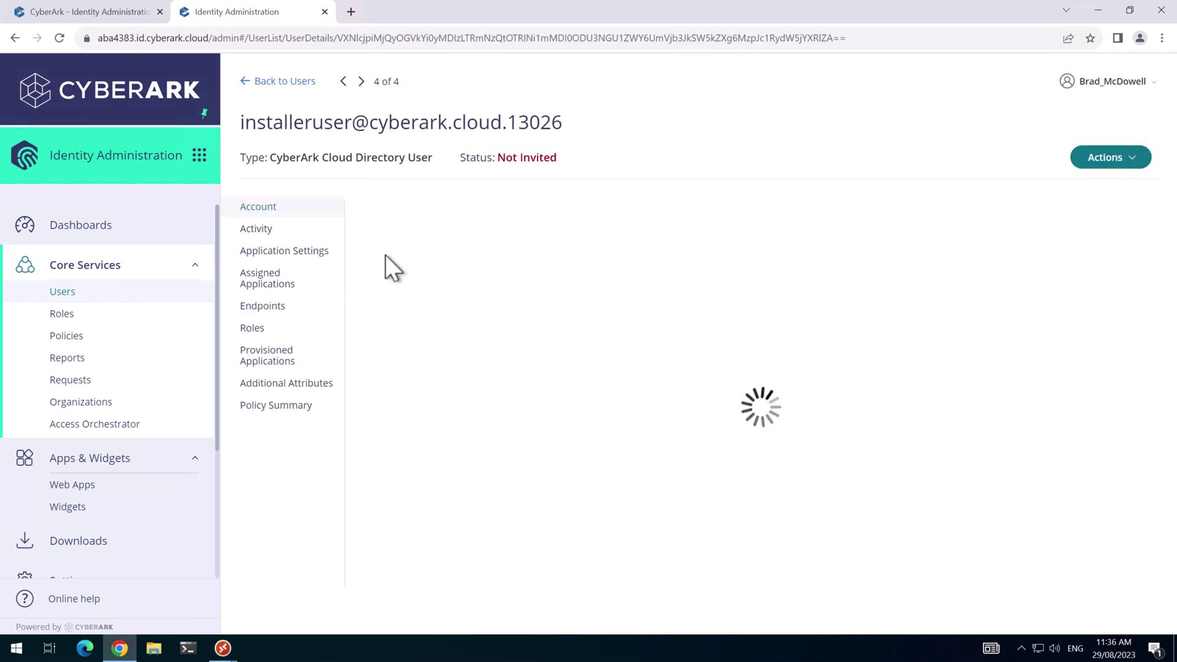
Copy the installer user's login name and start Set Password with Manual password type.
drag(572, 121, 251, 120)
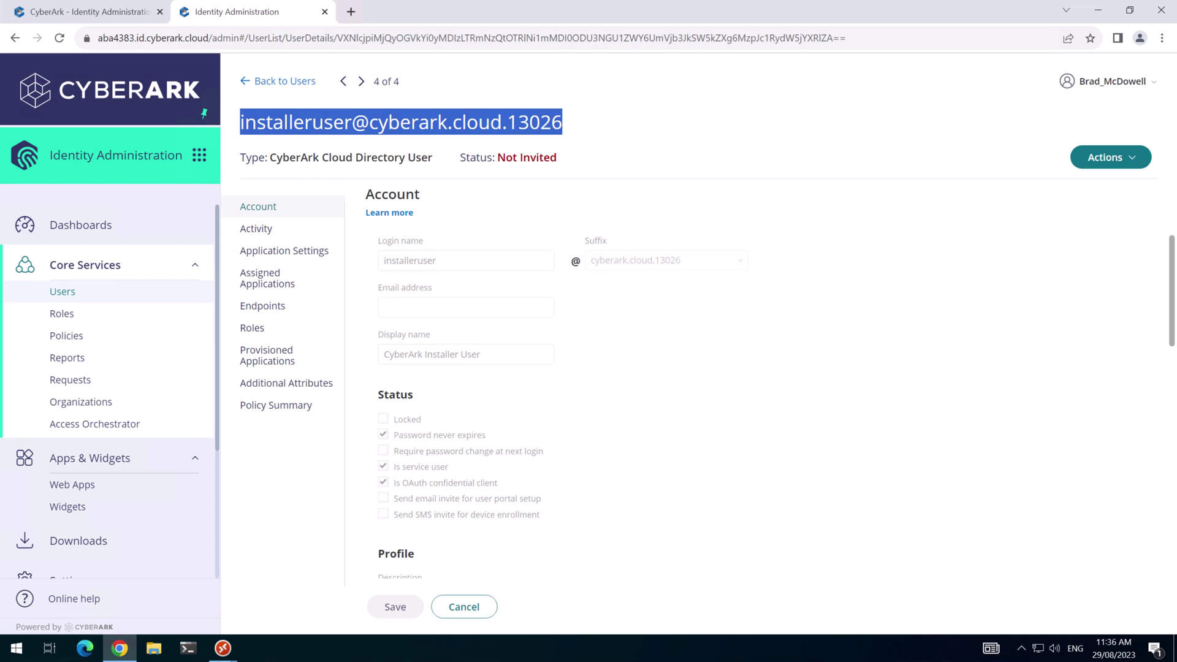
click(962, 281)
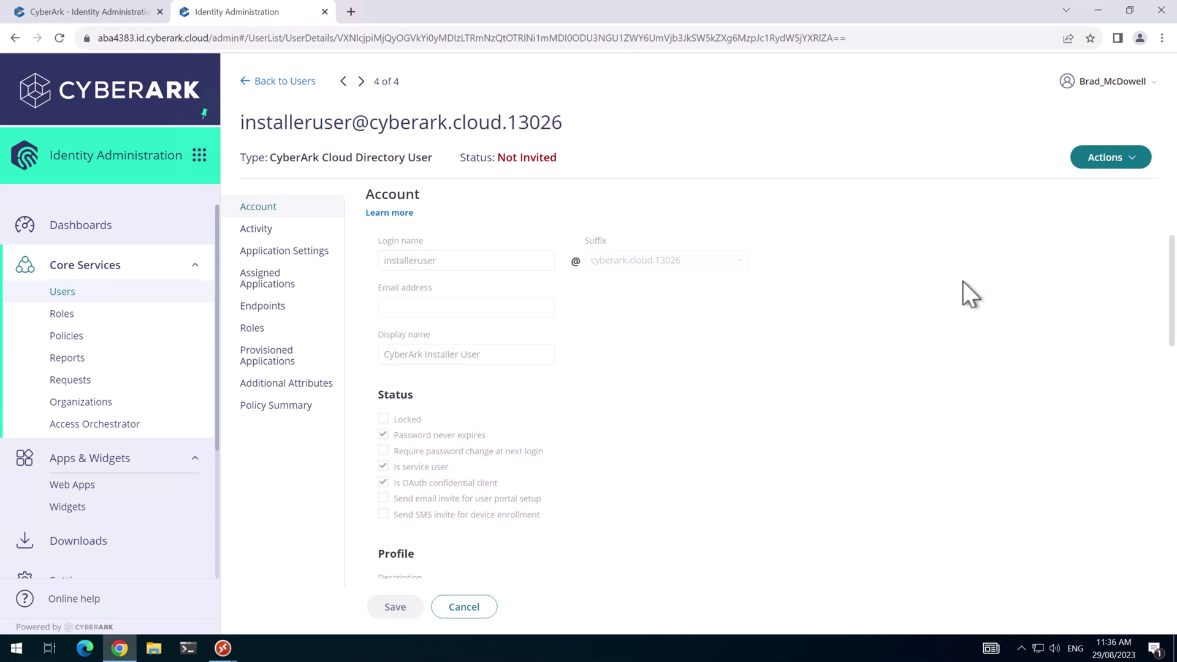
click(1108, 158)
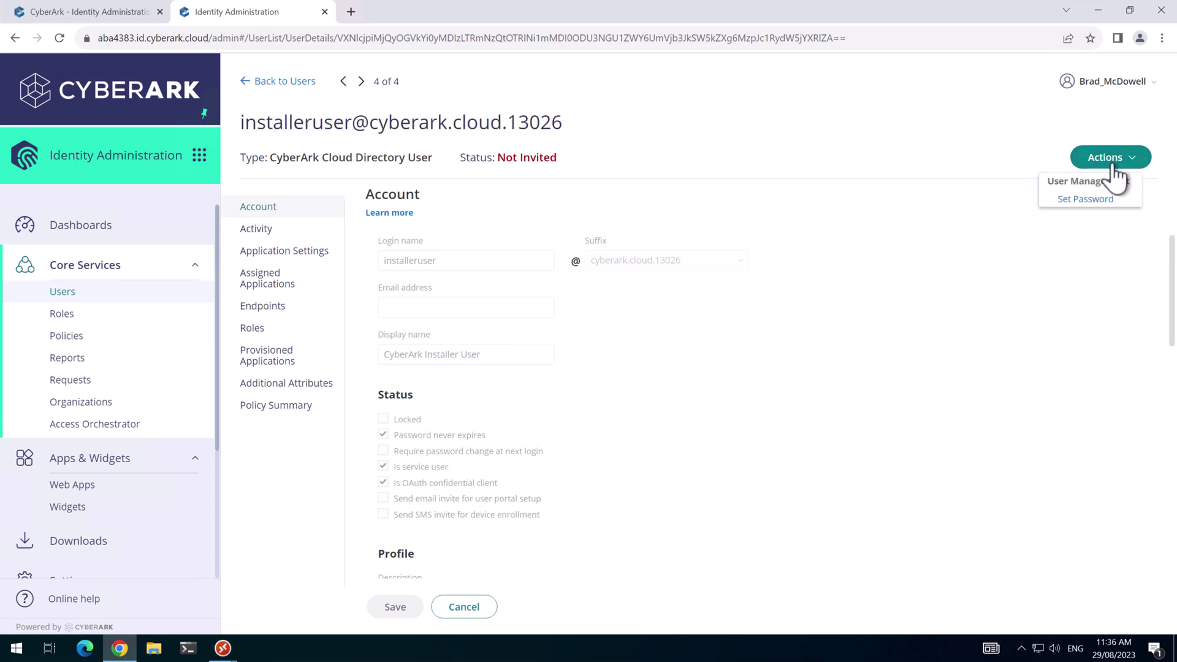
click(1085, 200)
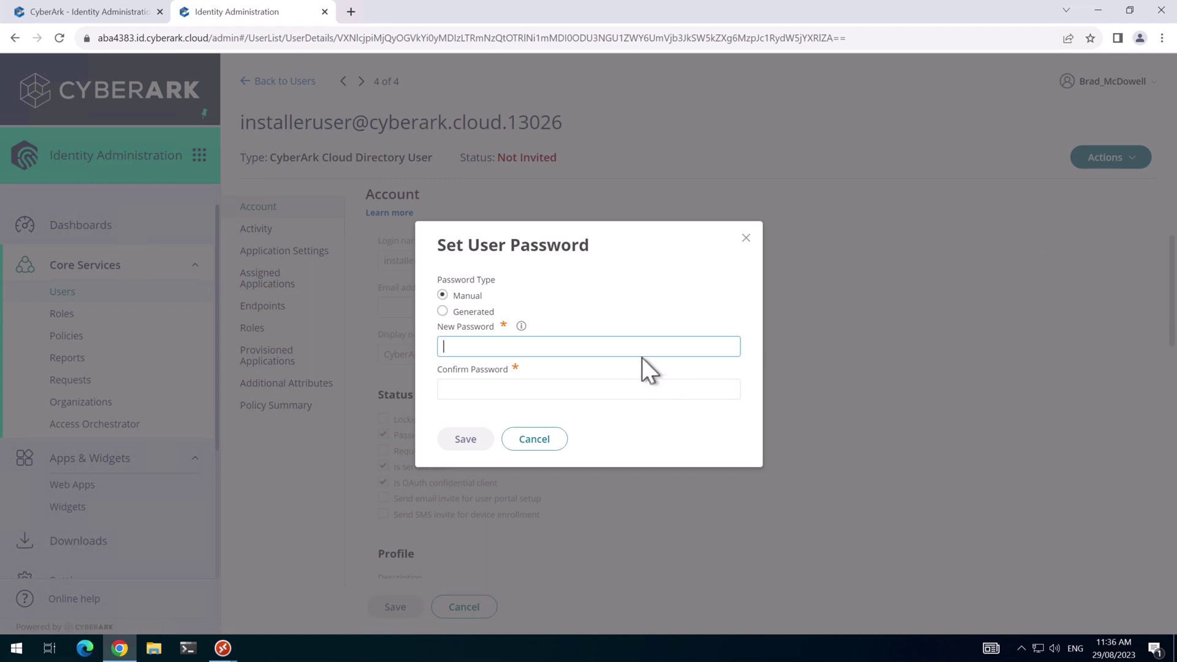
click(442, 311)
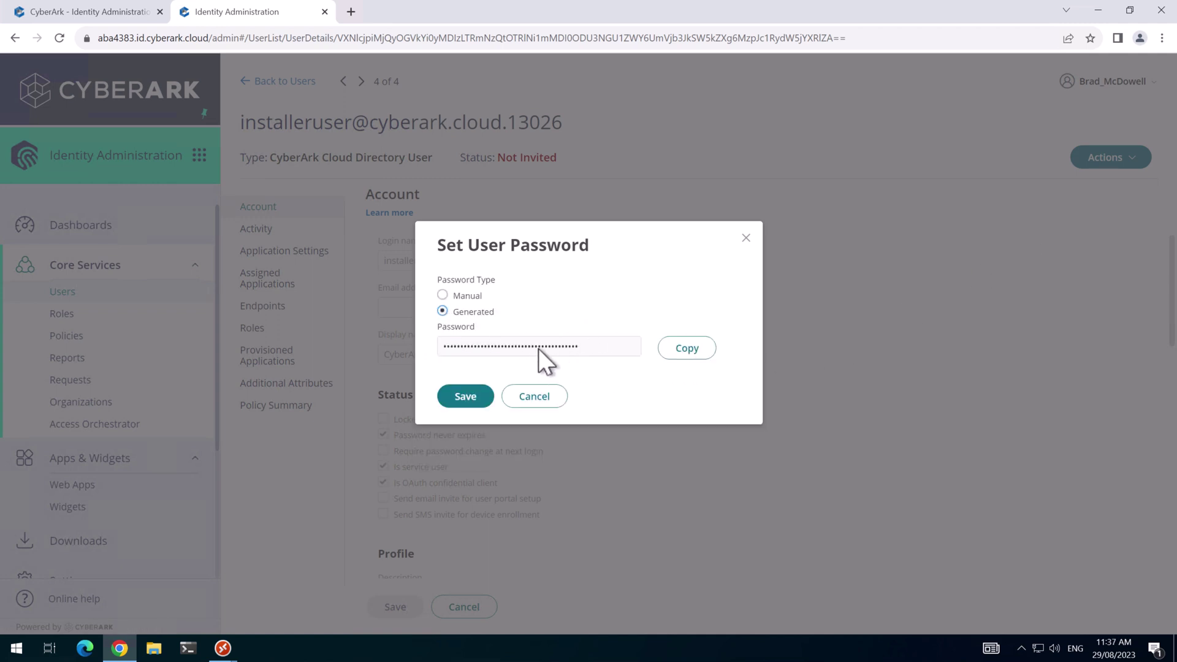
click(442, 295)
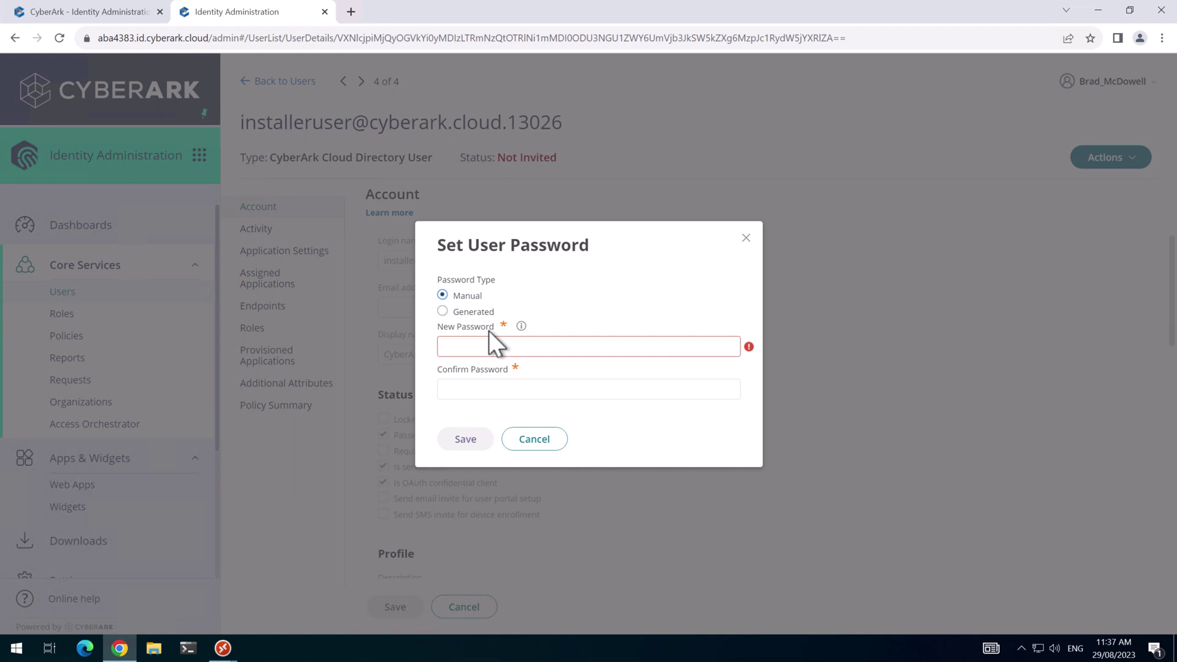
Enter and confirm the new password, then save it.
click(492, 350)
key(ctrl+v)
click(516, 389)
key(ctrl+v)
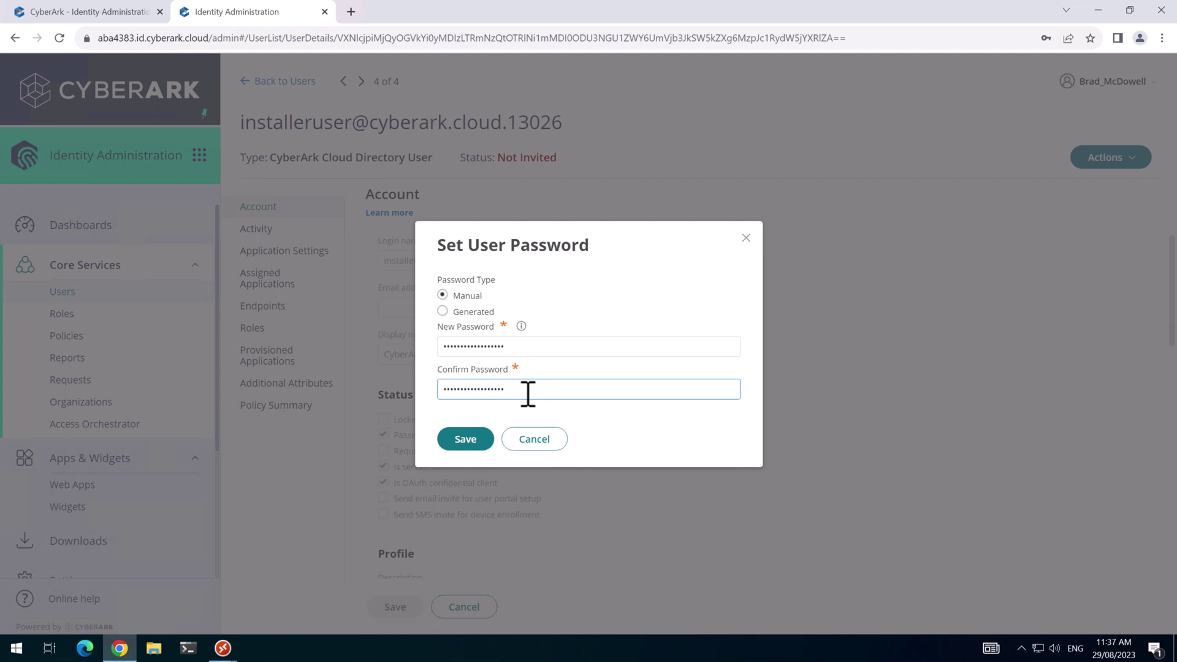
click(465, 439)
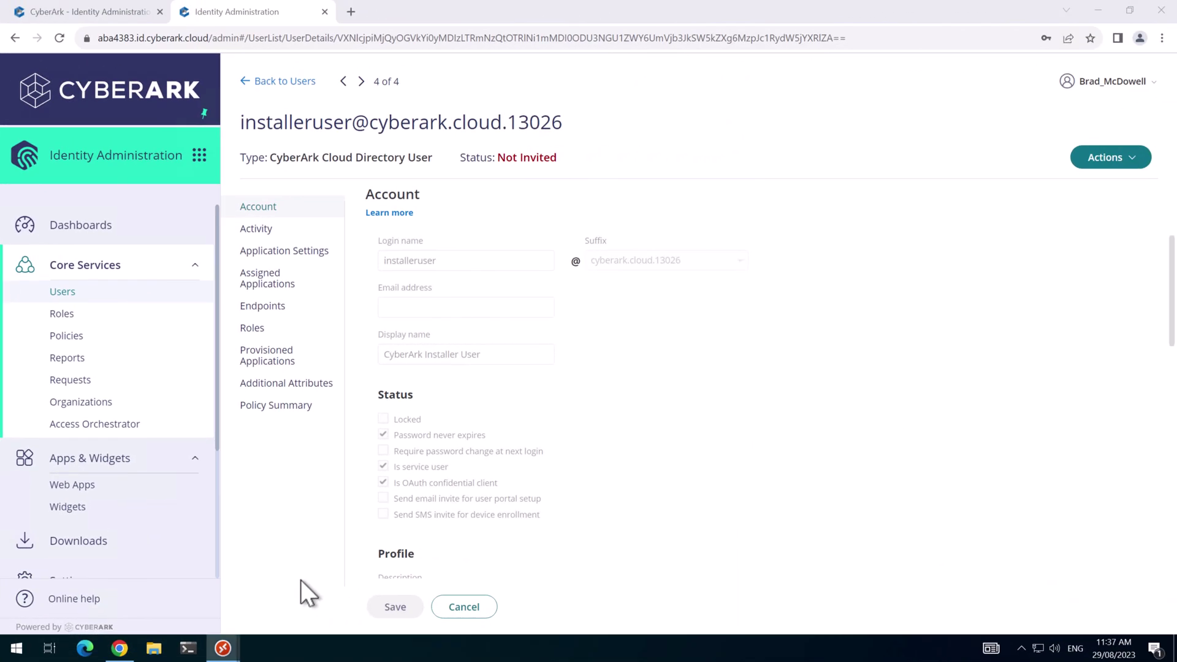
On CON1, extract the CyberArk-Identity-Management-Suite-win64 zip to the suggested folder.
key(alt+Tab)
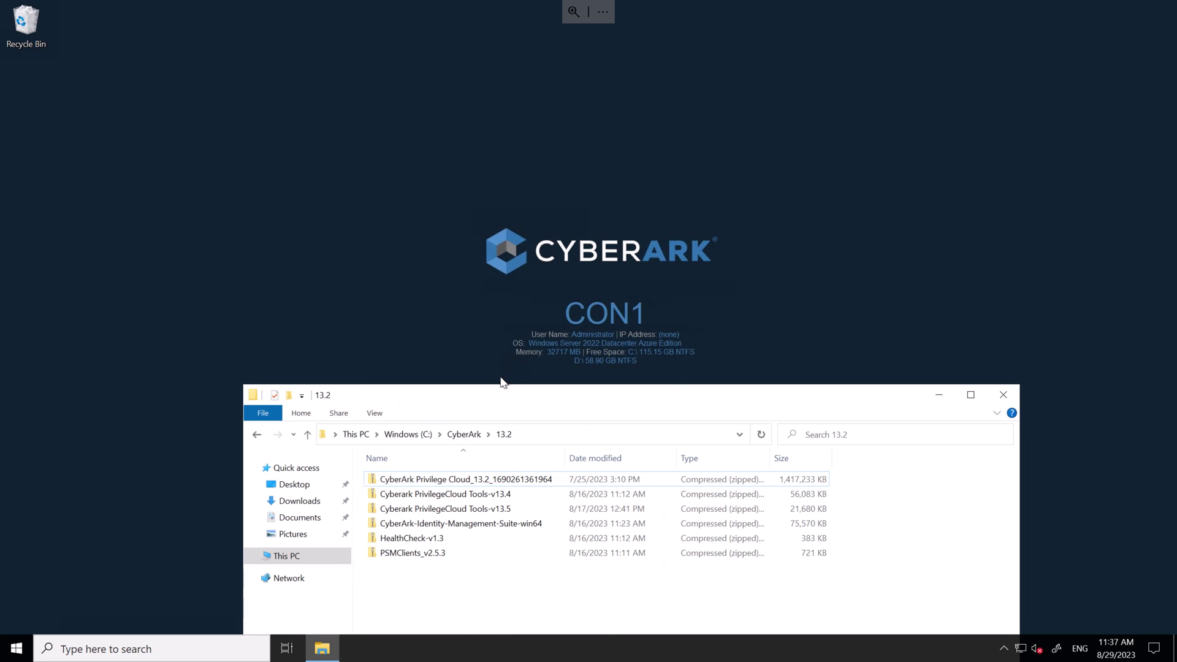
drag(501, 383, 472, 206)
click(395, 333)
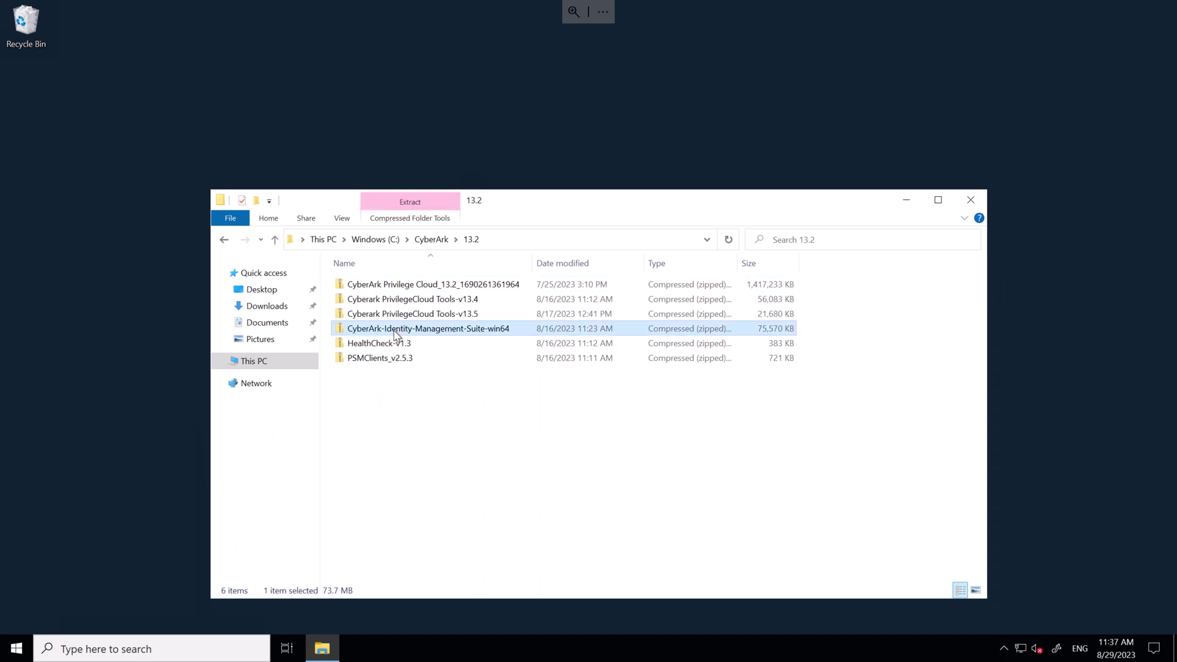
right_click(393, 330)
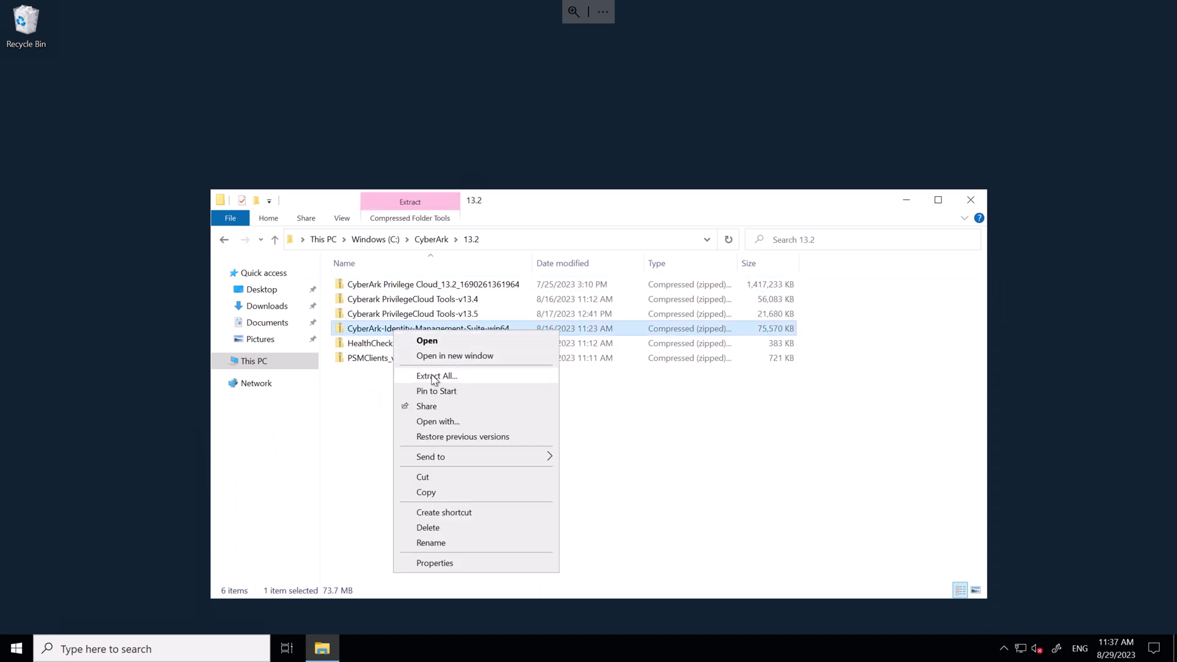
click(435, 376)
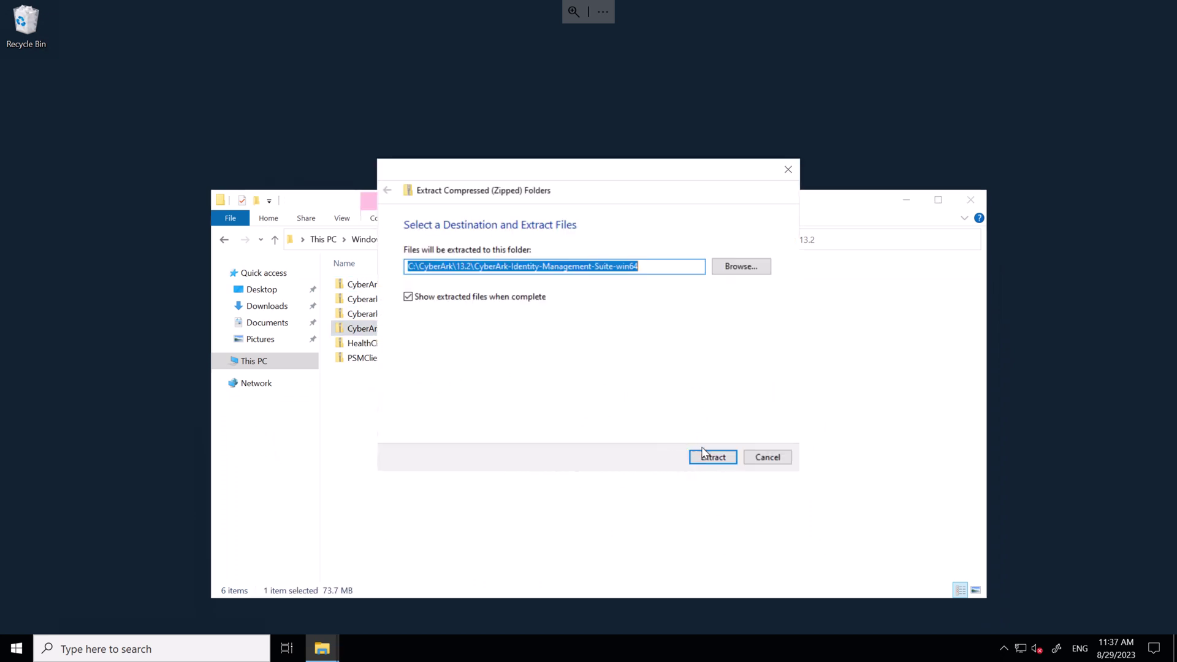
click(711, 456)
Run the Identity Connector 23.8.219 installer, accept the licence agreement and install with default setup.
click(452, 312)
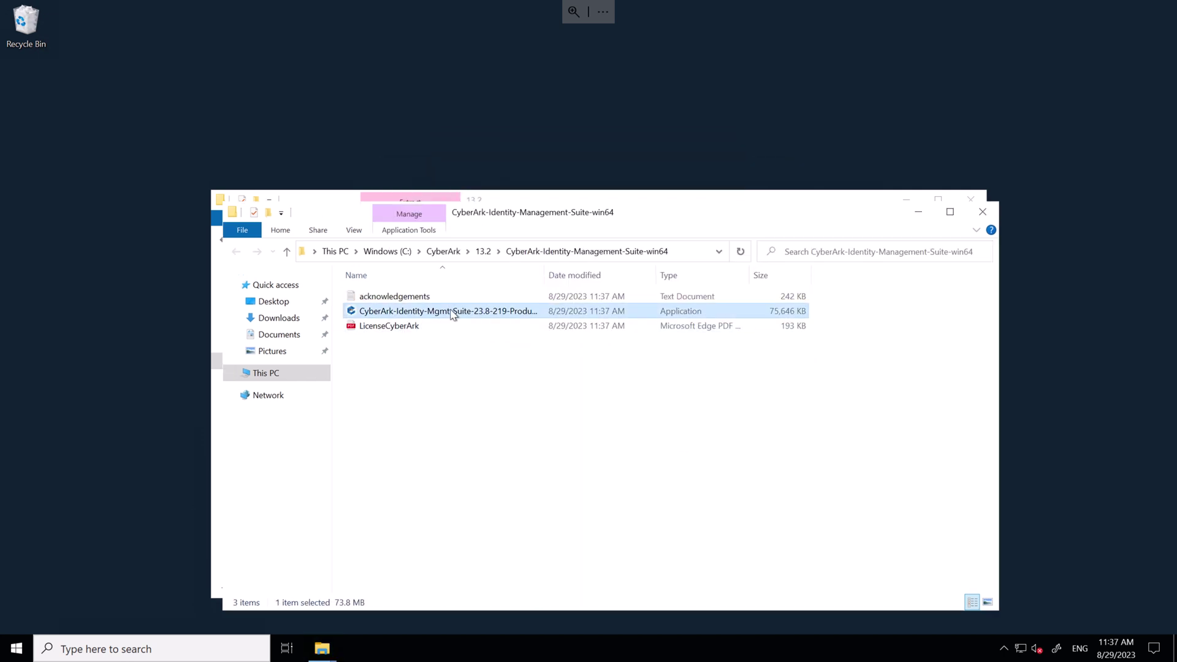
right_click(452, 314)
click(513, 336)
click(654, 447)
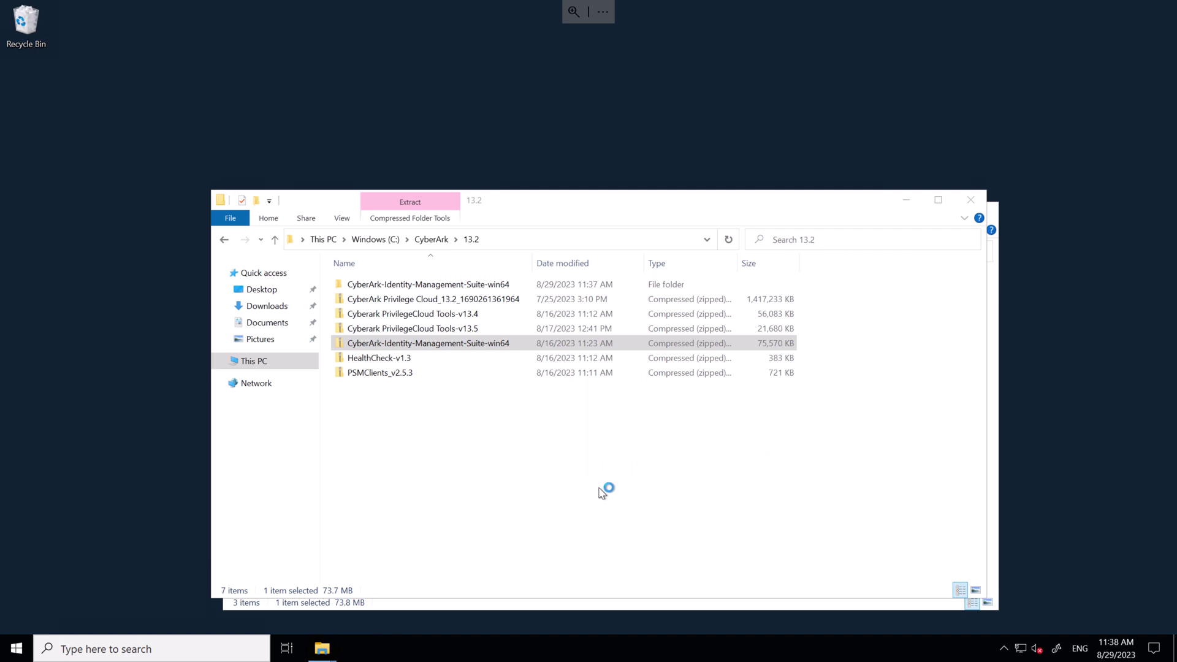
click(656, 431)
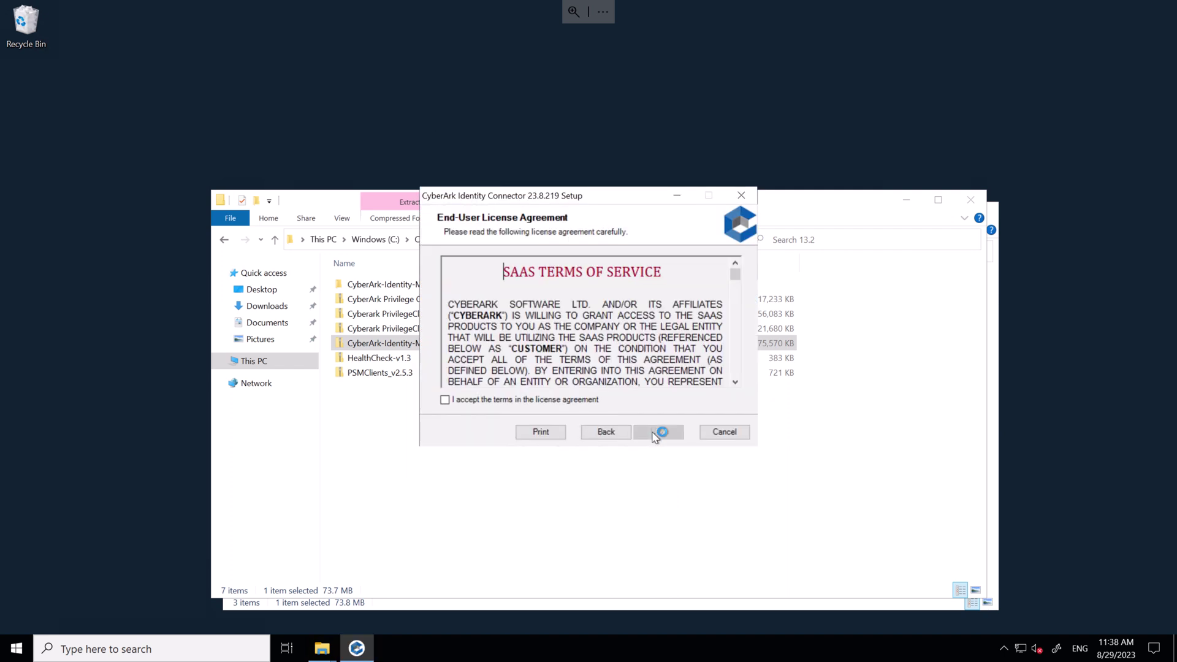
click(538, 401)
click(658, 433)
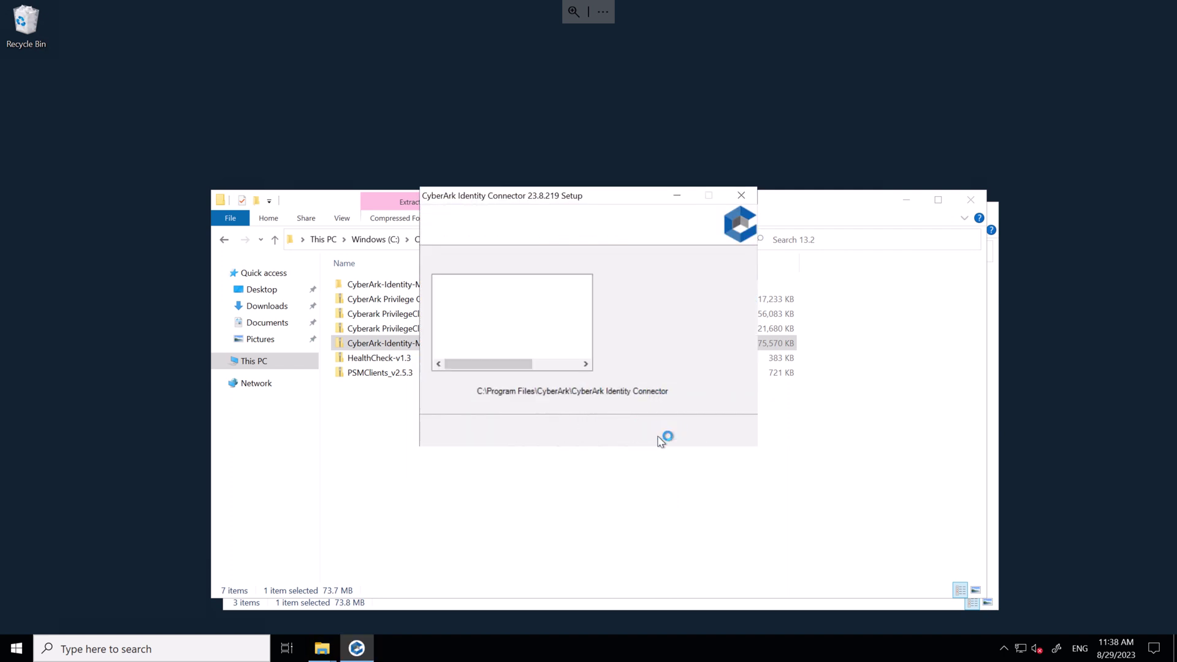
click(658, 433)
click(659, 434)
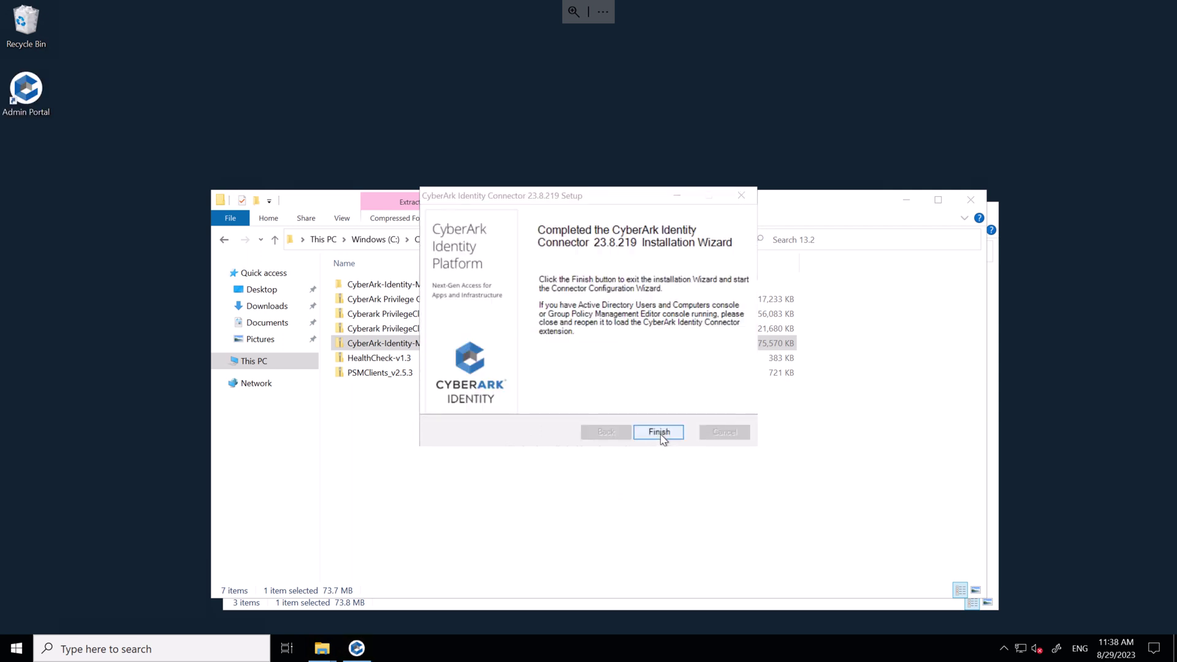
Launch the connector configuration and authenticate with the installer user's login name and password.
click(659, 432)
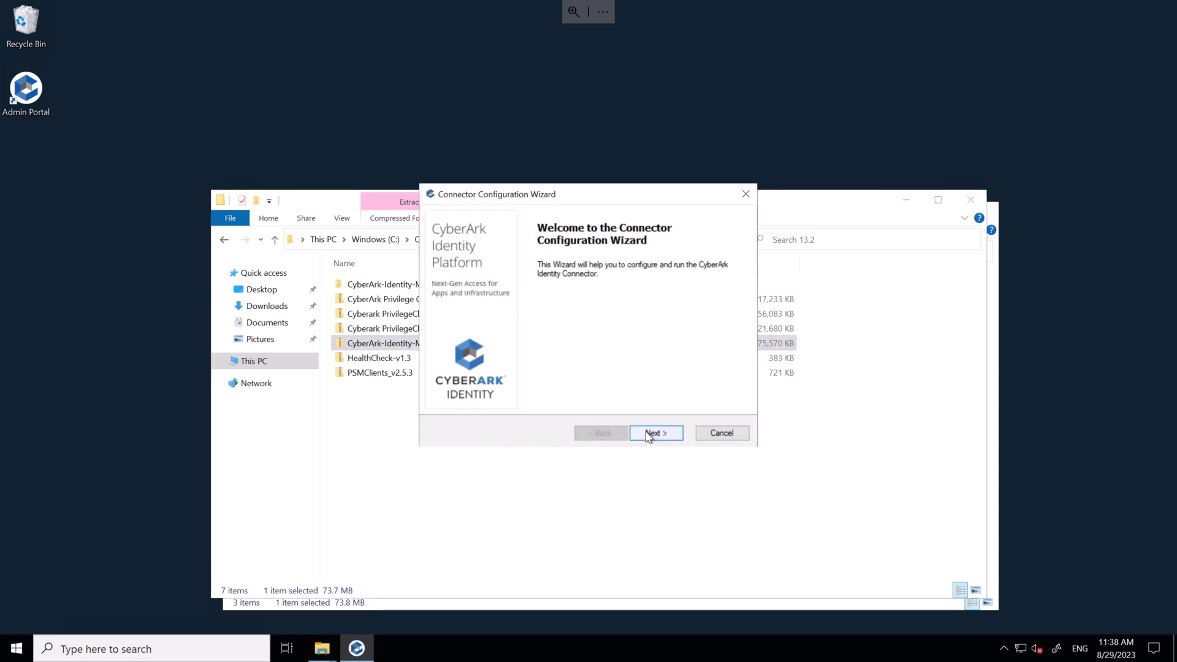
click(653, 434)
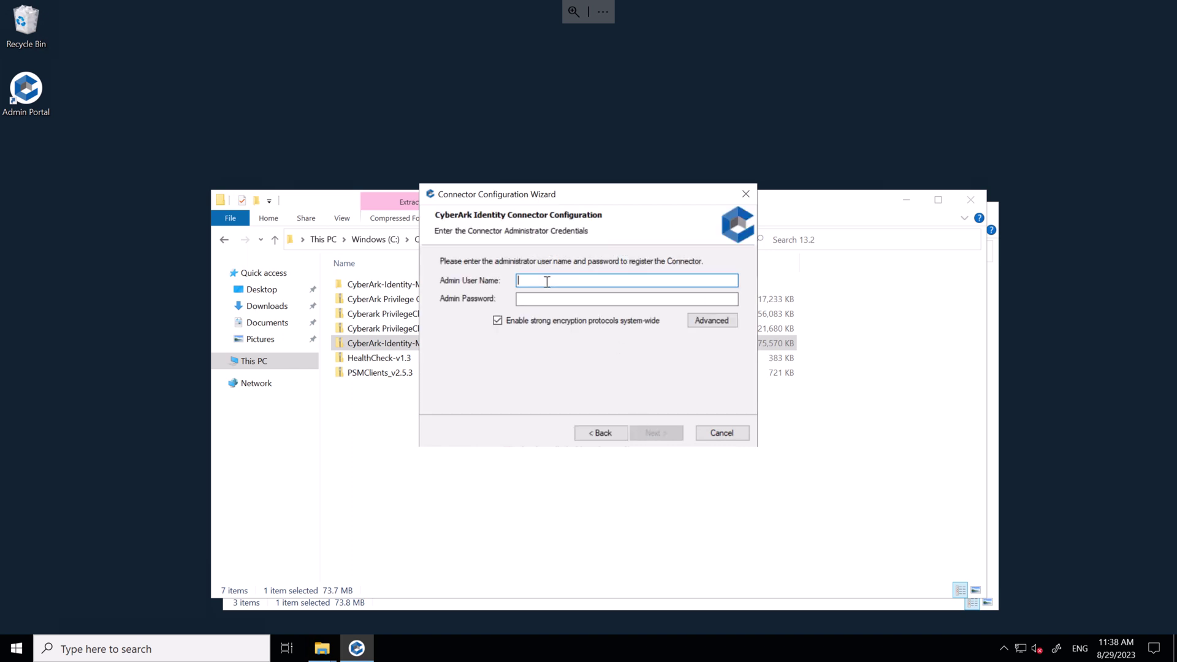
key(ctrl+v)
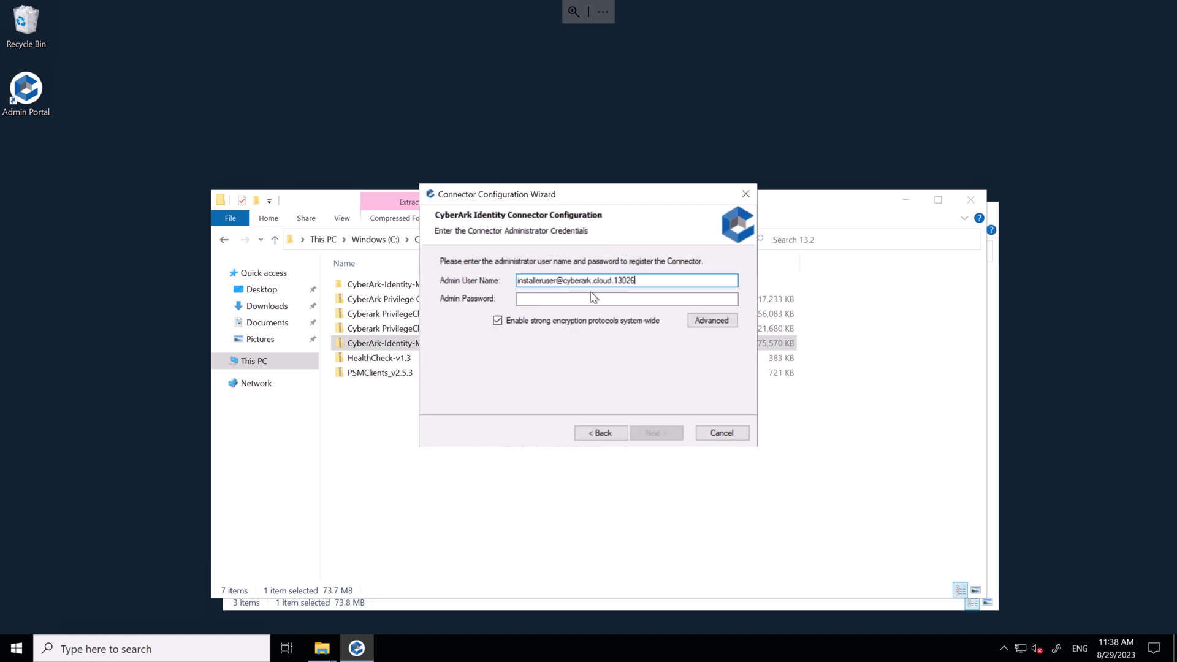
click(570, 299)
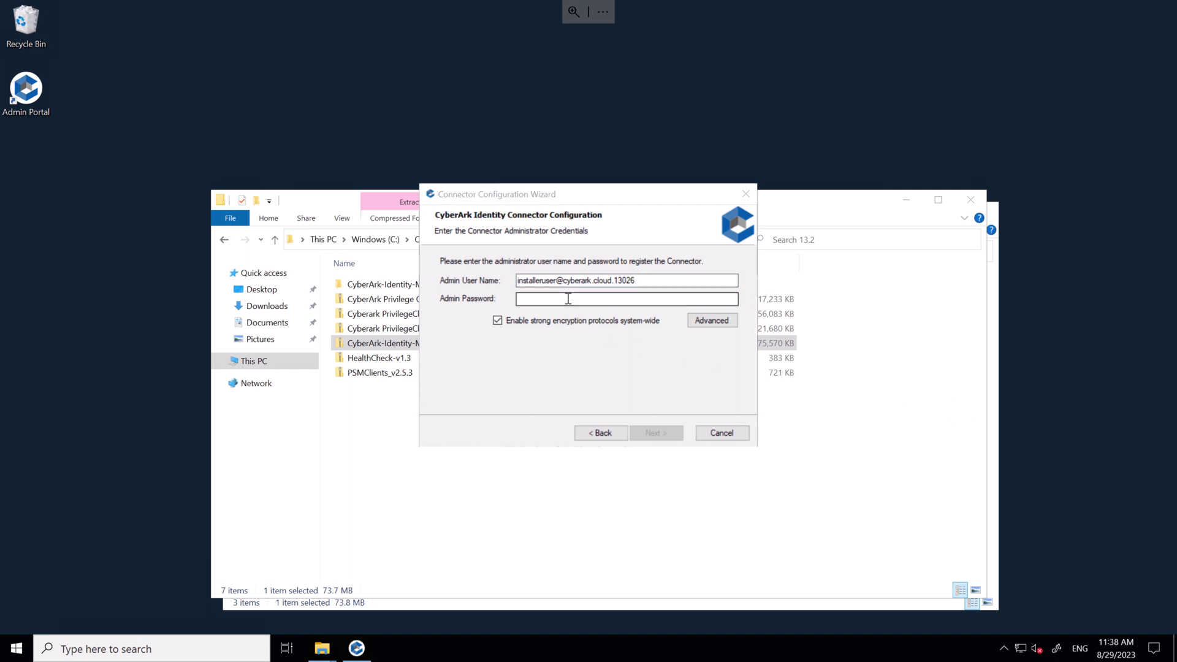
key(ctrl+v)
click(671, 435)
Keep default proxy settings, include the cybrad.au domain, pass the connection test and finish setup.
click(647, 431)
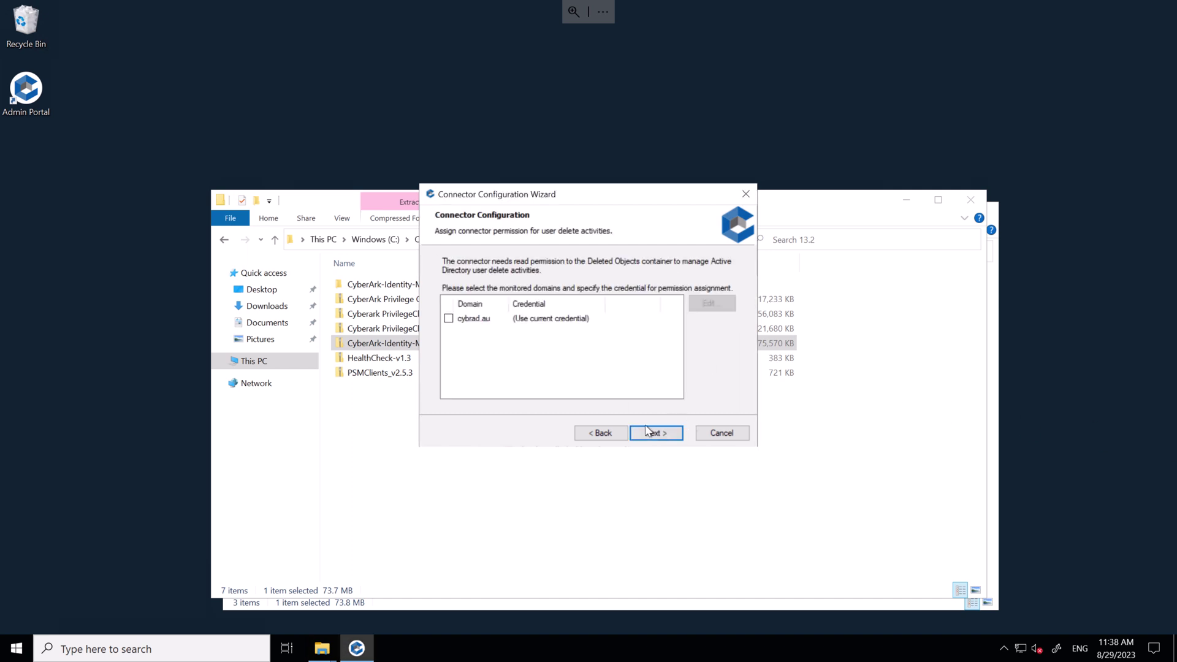
click(449, 319)
click(666, 435)
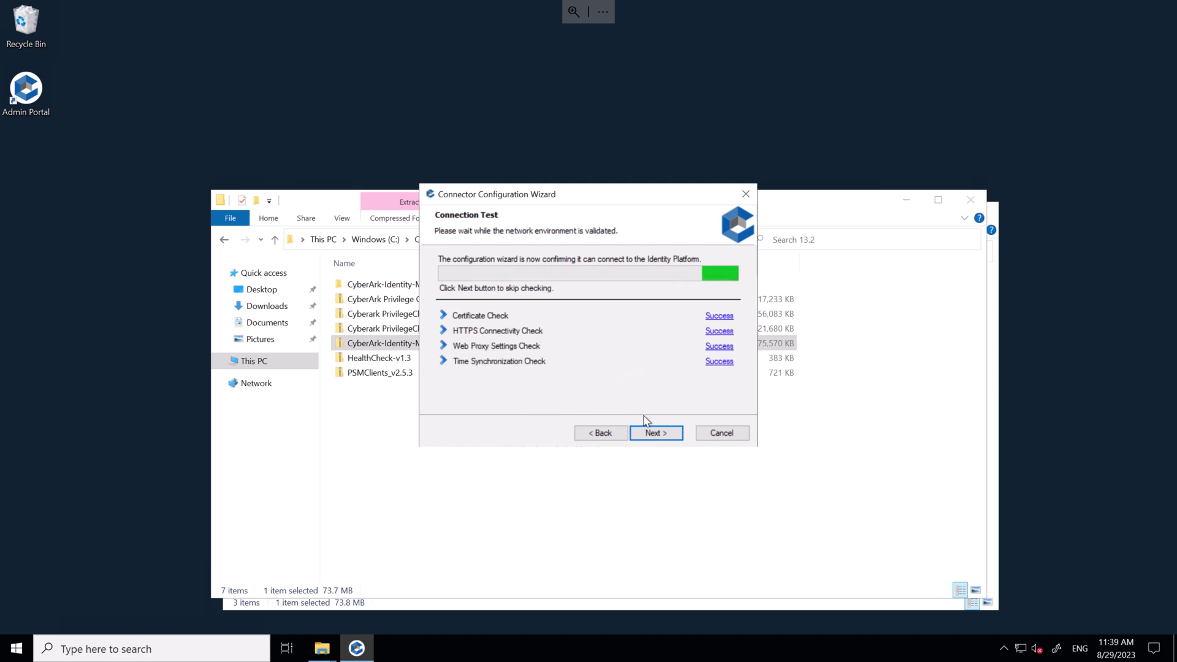
click(654, 431)
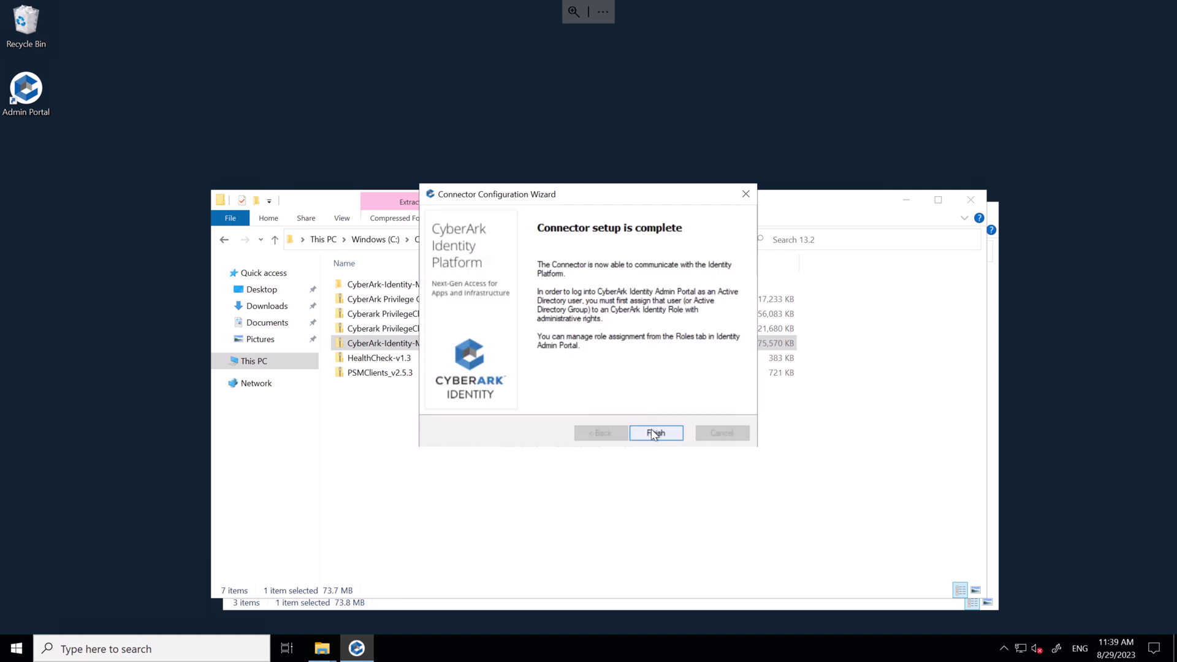
click(654, 431)
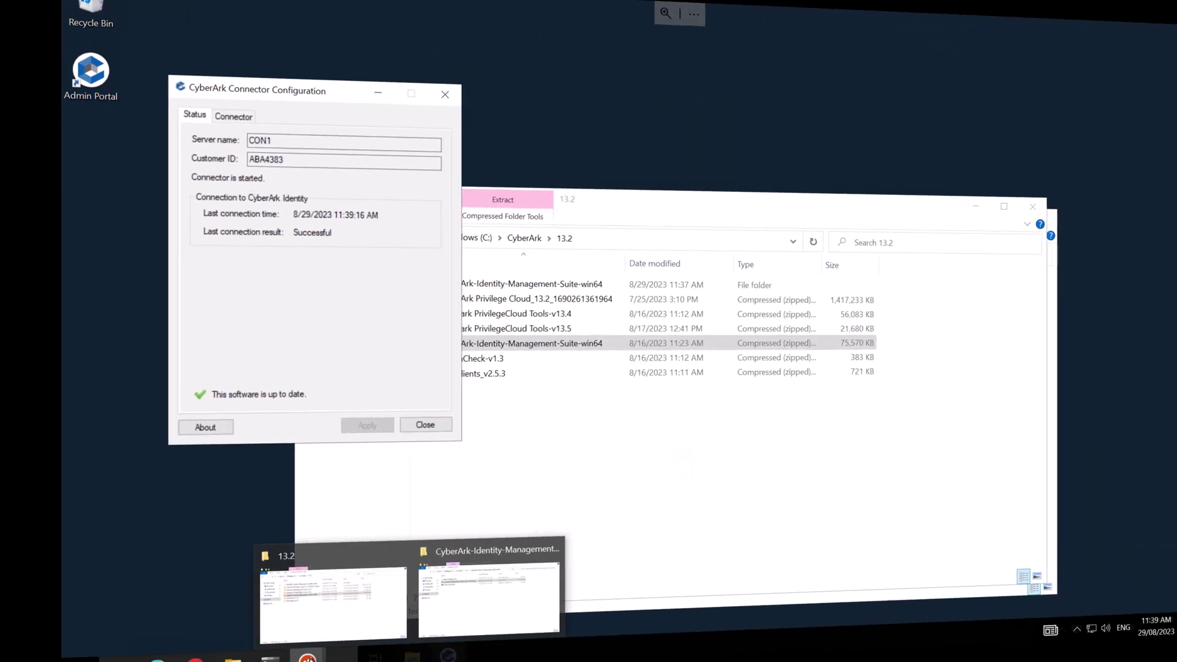
View Settings > Network in the admin portal, showing CON1 as an Active 23.8.219 connector.
click(119, 648)
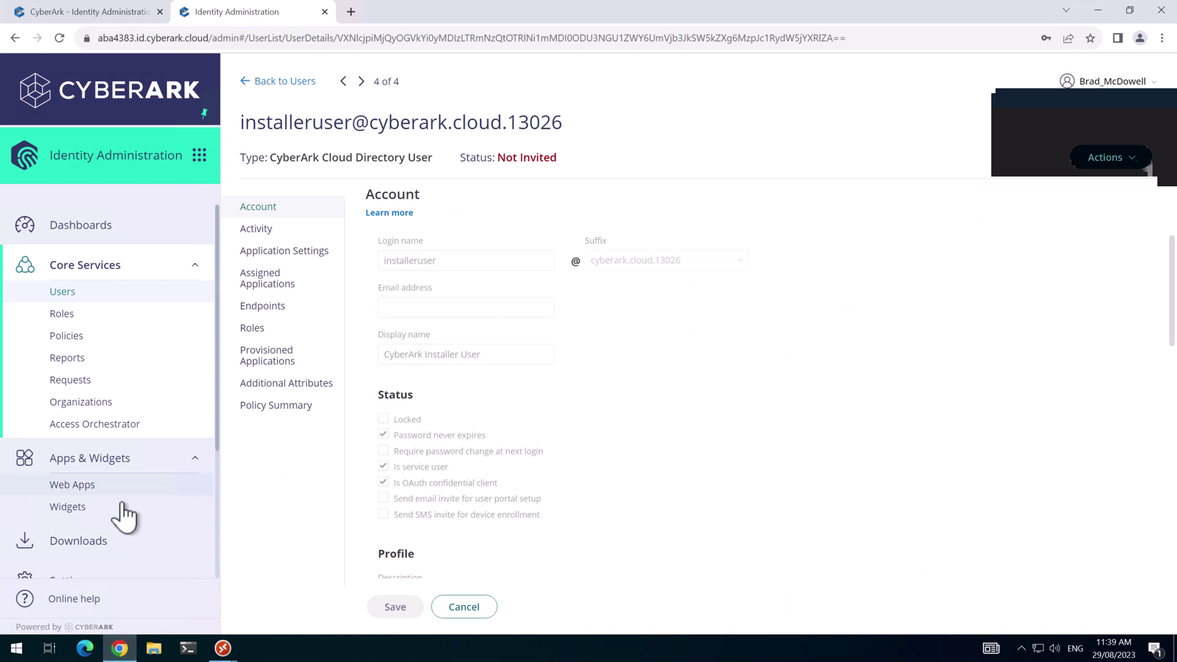
scroll(116, 499, down, 3)
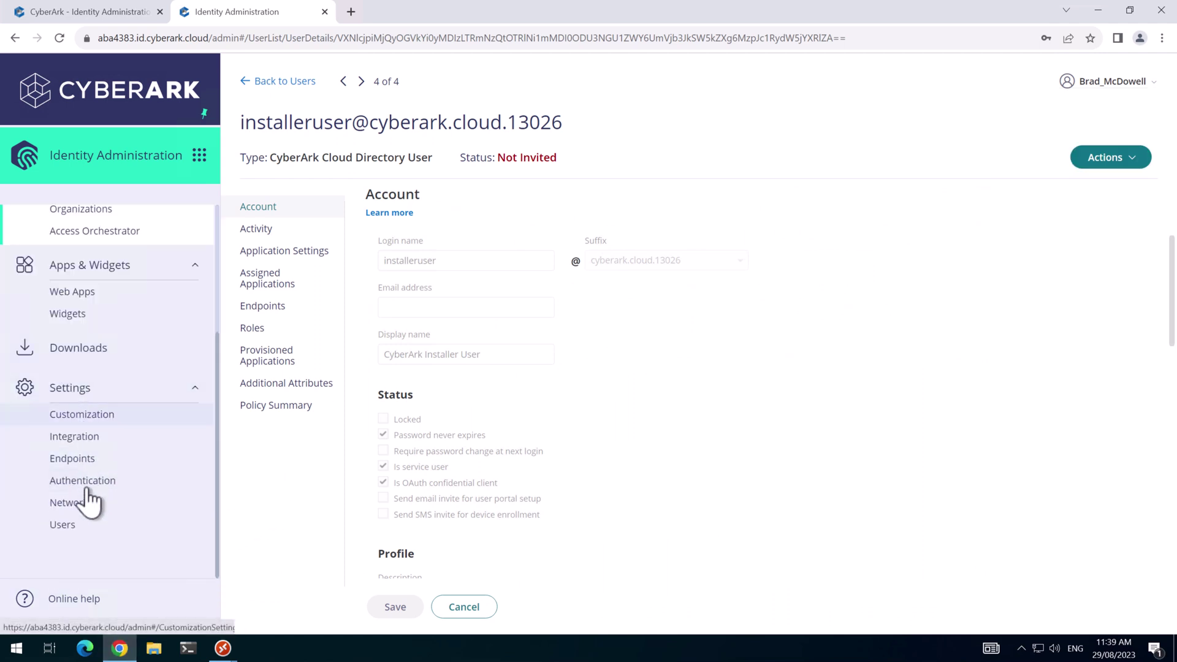
click(78, 503)
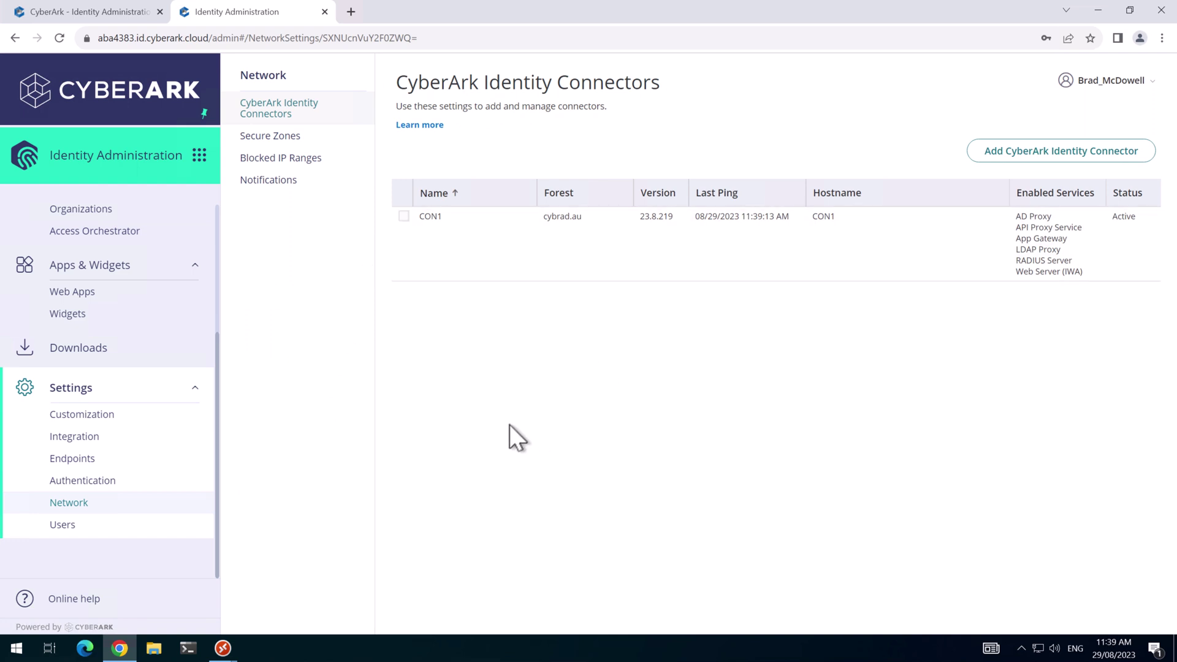
click(222, 648)
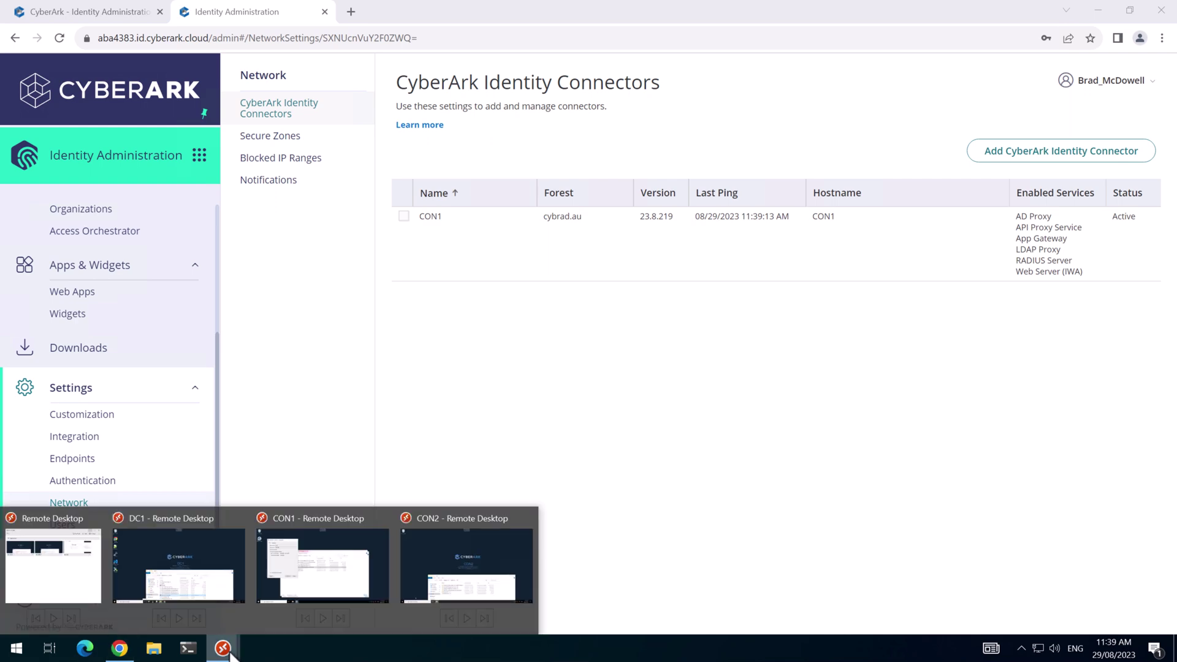
On CON2, extract the Identity Management Suite zip and run the connector installer and configuration to Finish.
click(455, 587)
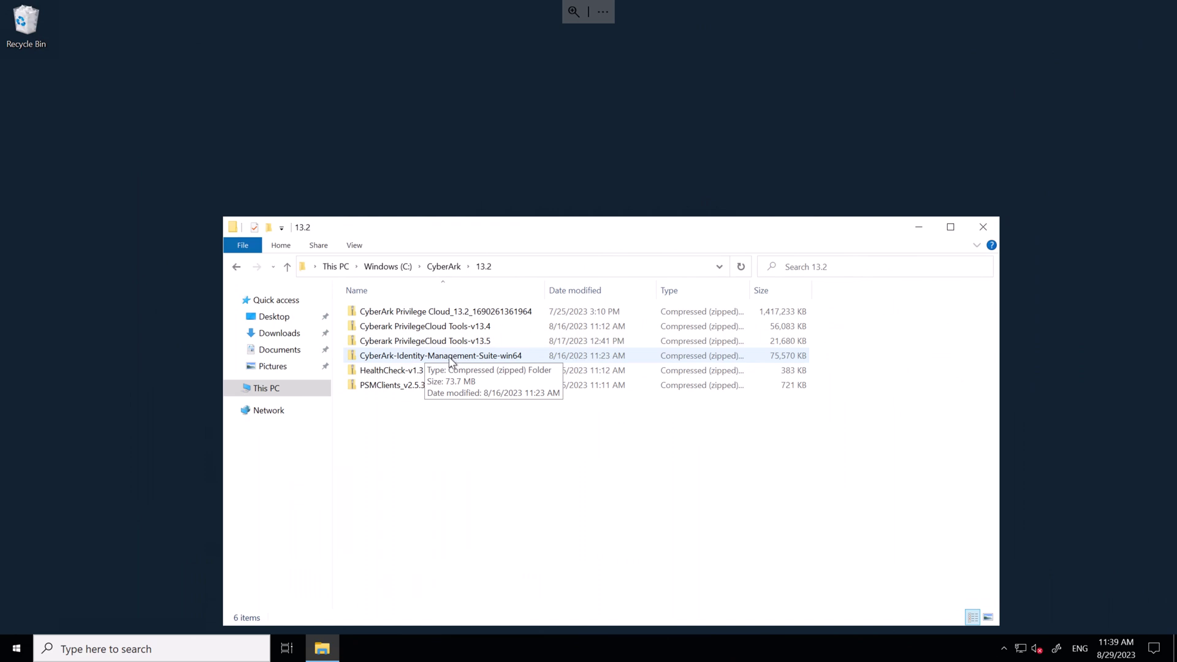
right_click(454, 363)
click(491, 408)
click(703, 457)
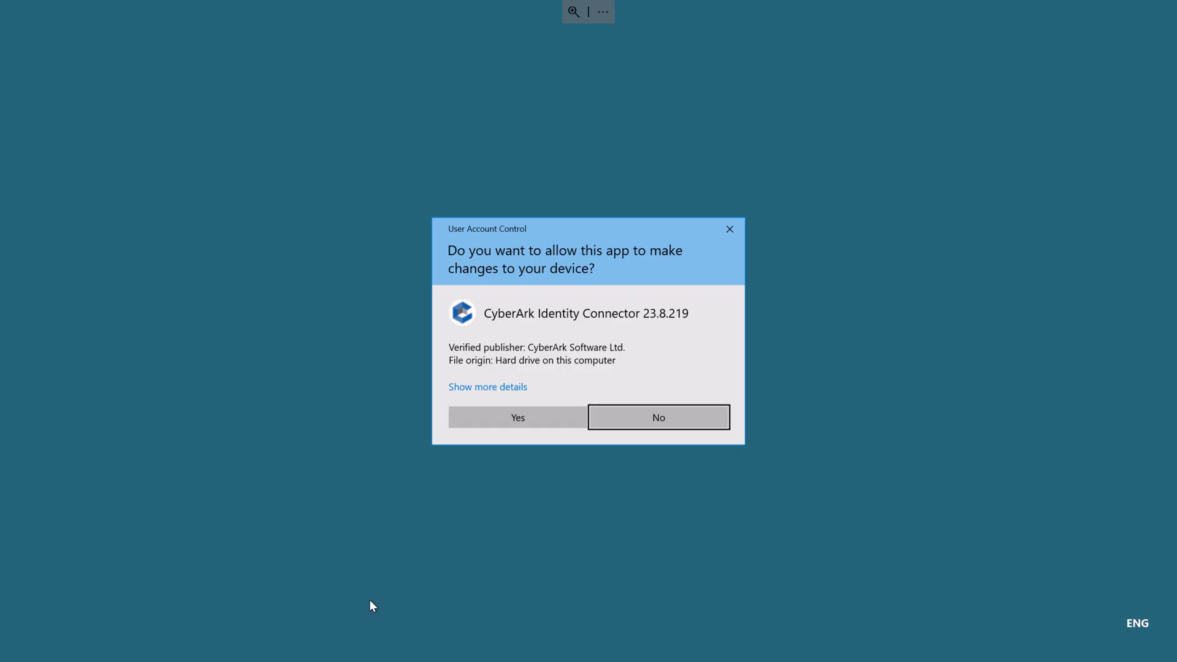
click(518, 415)
click(657, 429)
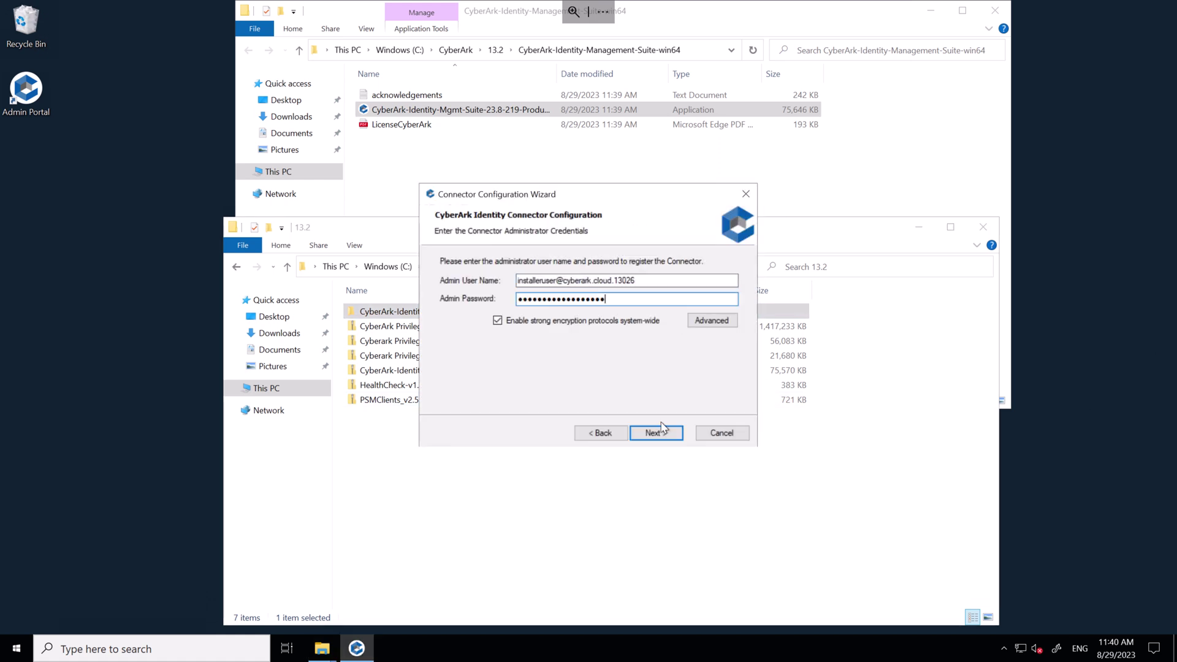
click(657, 433)
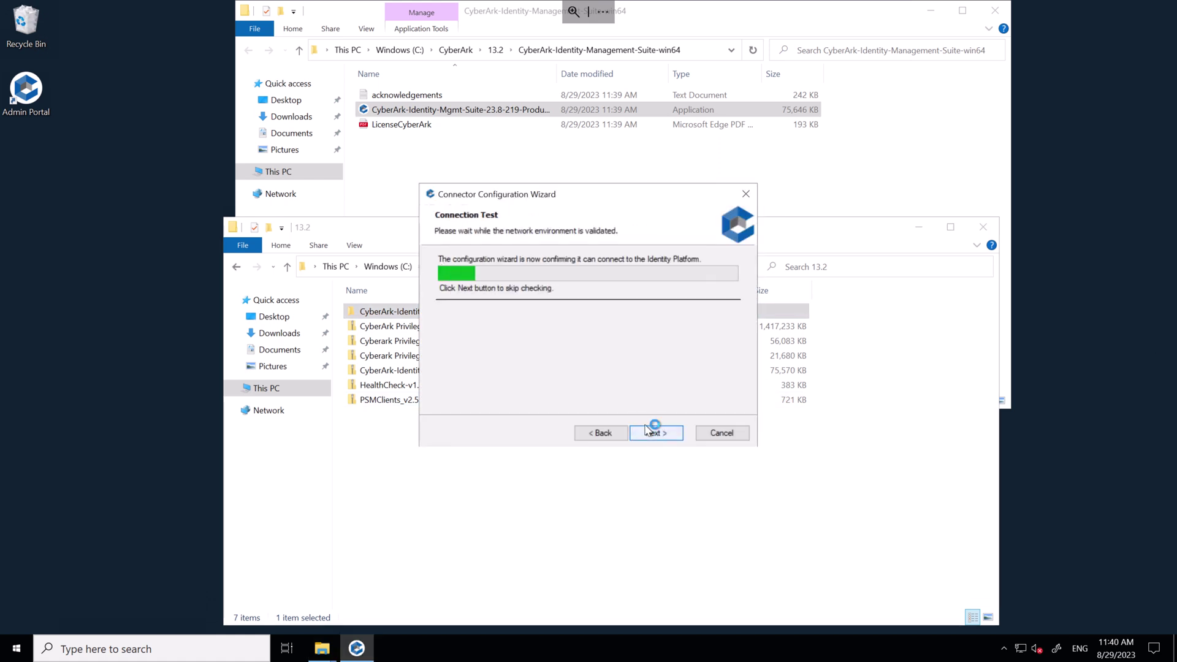
click(656, 434)
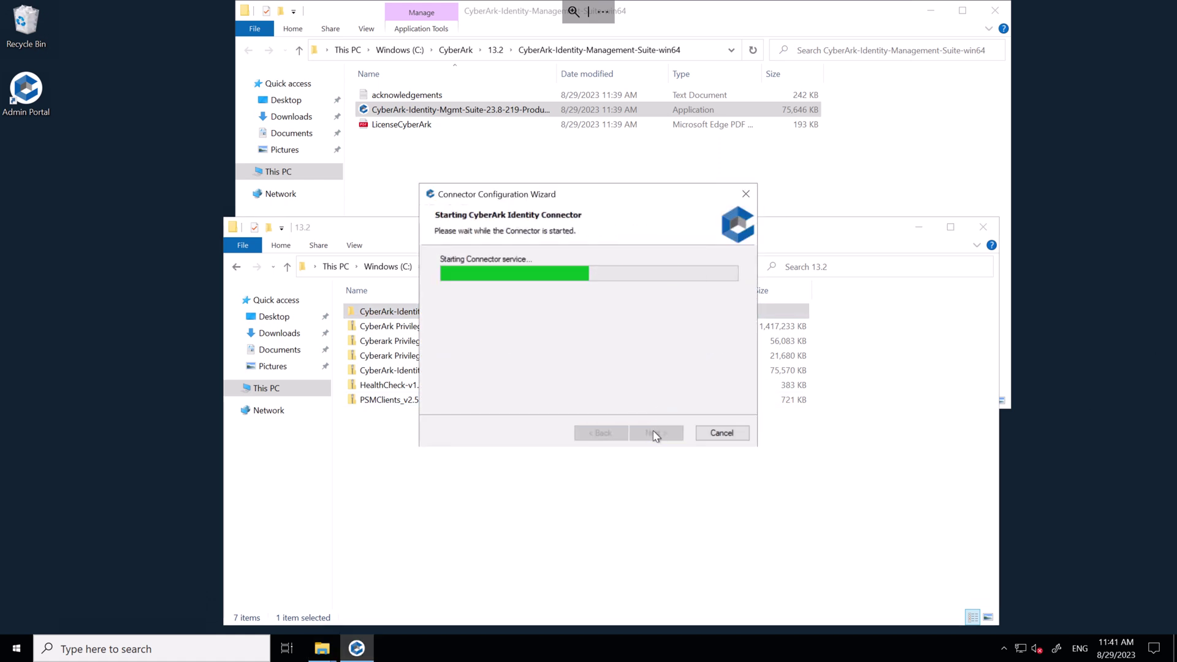
click(654, 434)
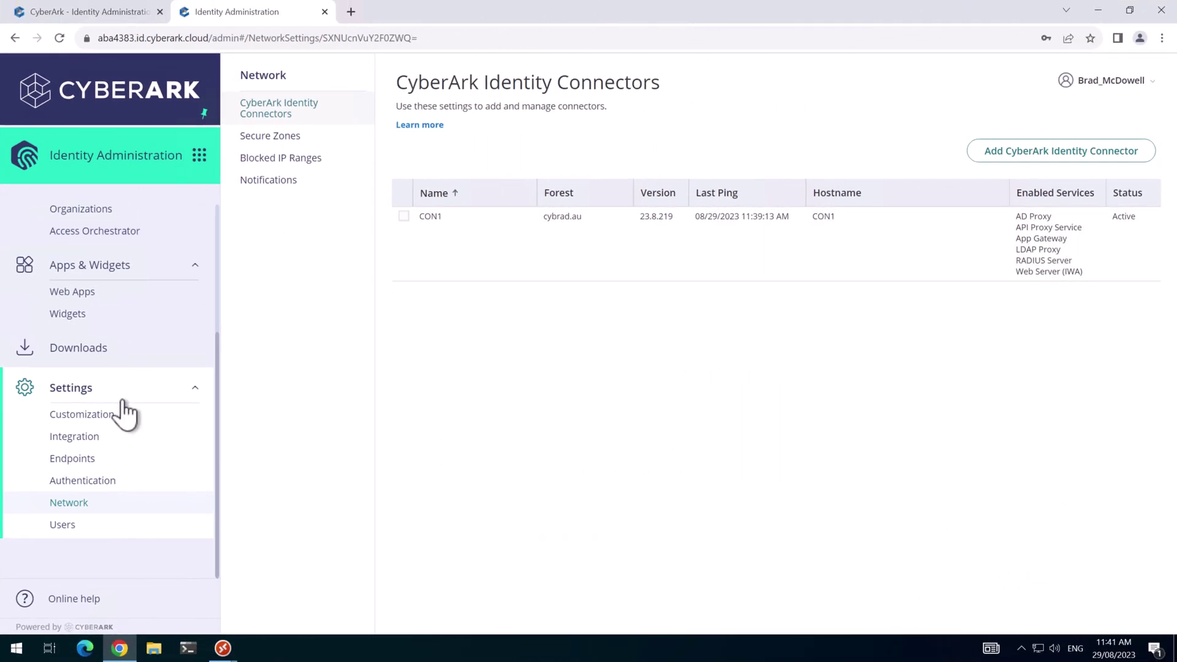
Reload connectors to confirm CON2, then add the AD user to Privilege Cloud Administrators and save.
click(78, 503)
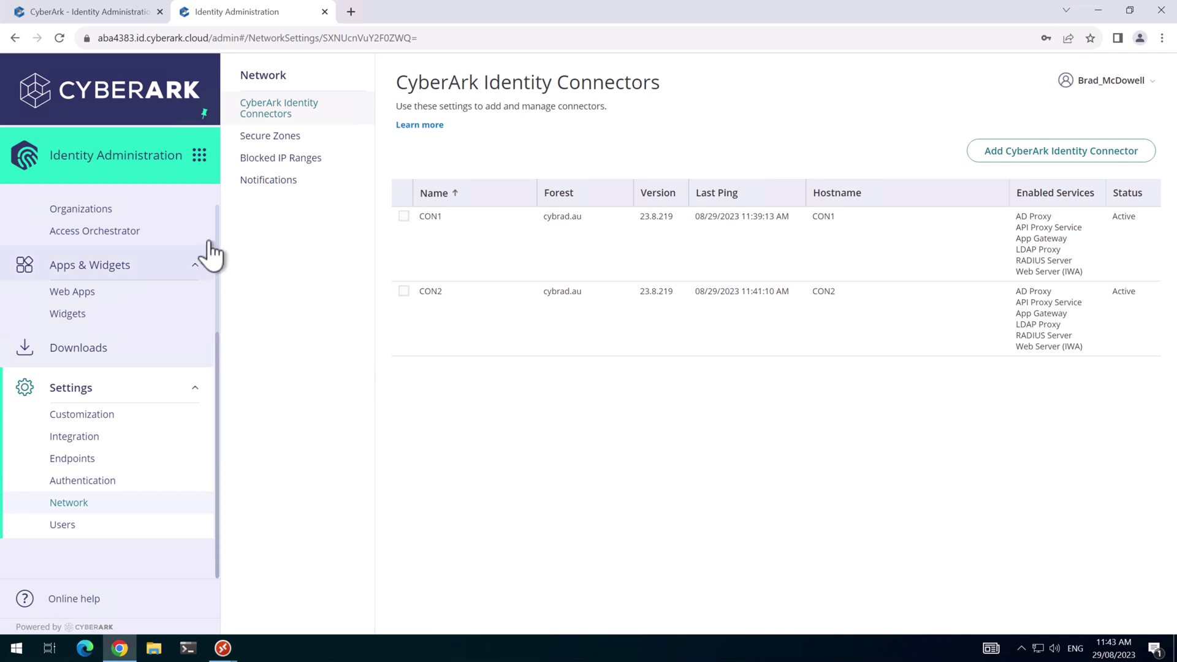
scroll(140, 296, up, 3)
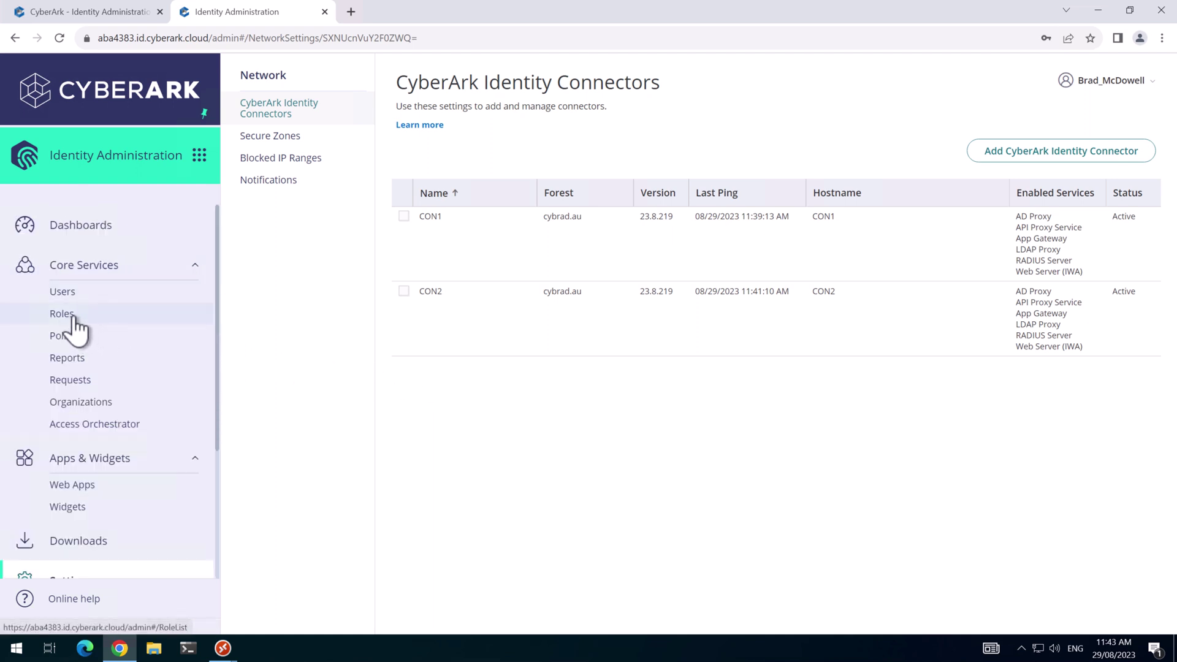
click(163, 315)
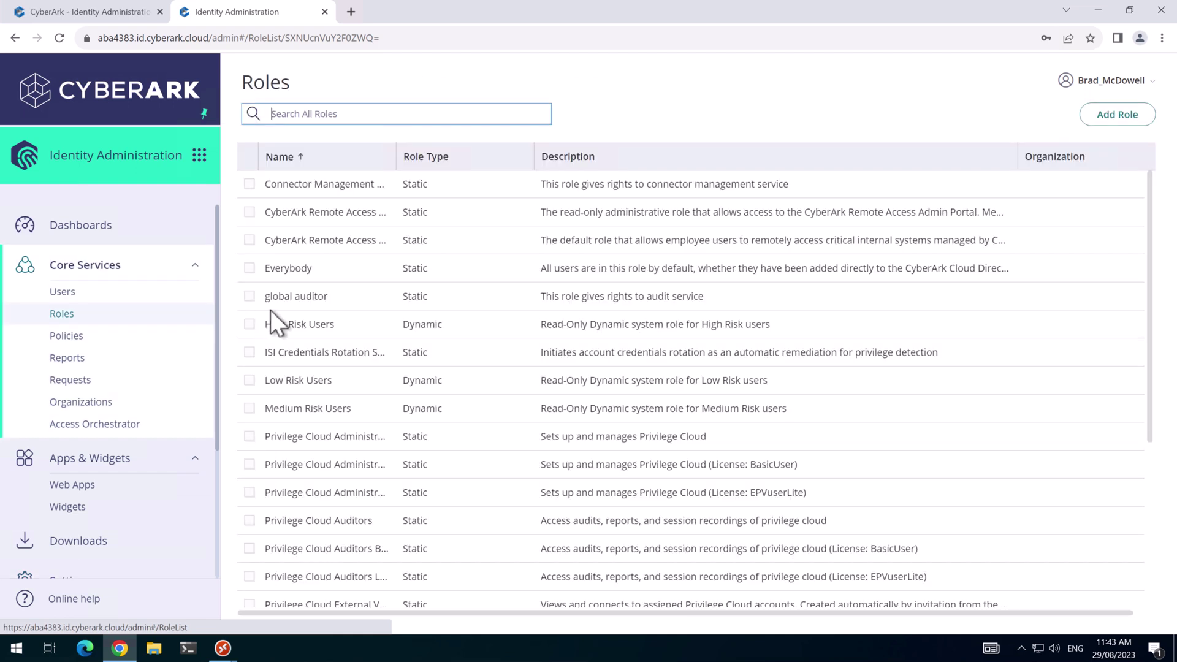
click(320, 440)
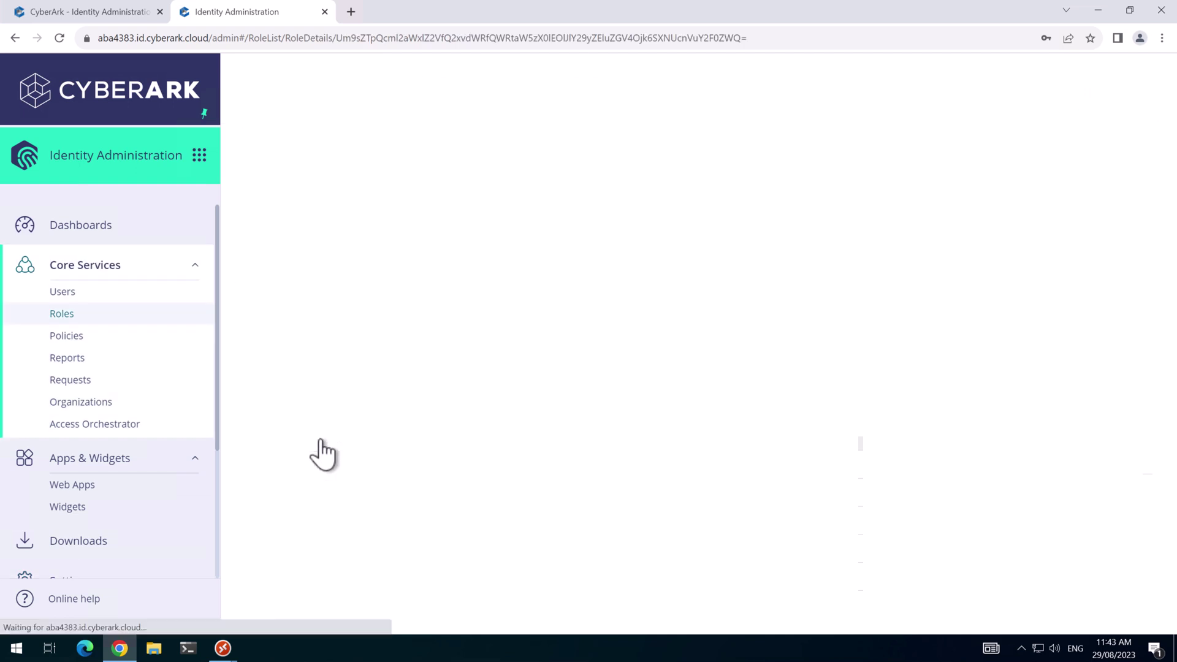
click(257, 230)
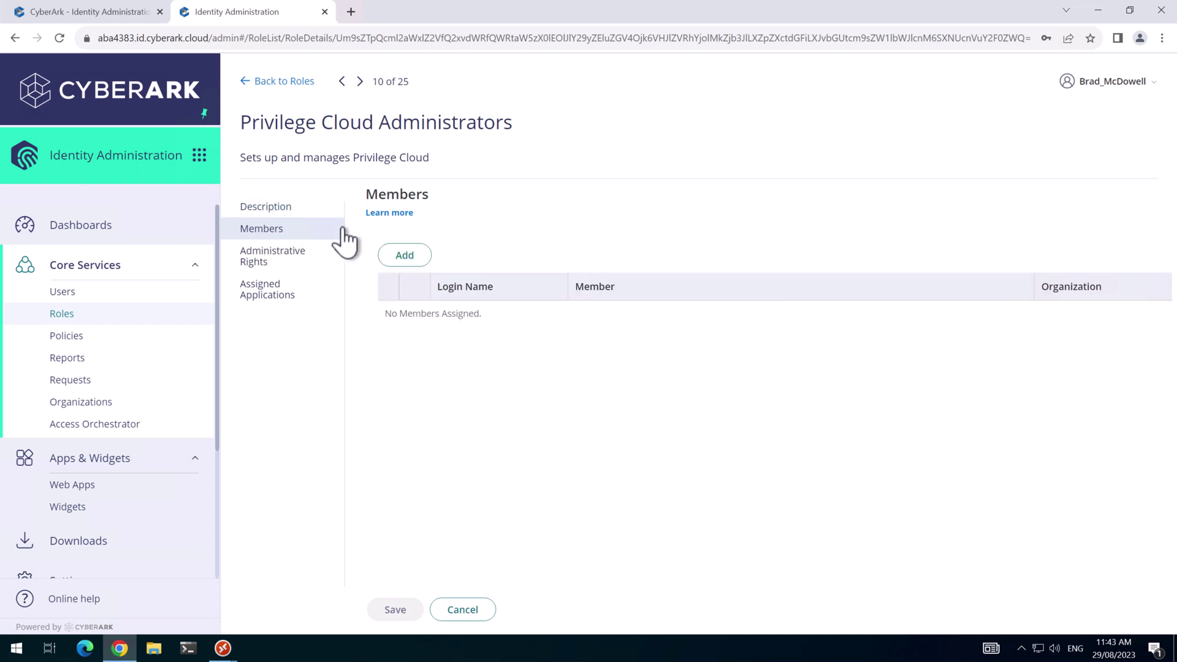
click(403, 256)
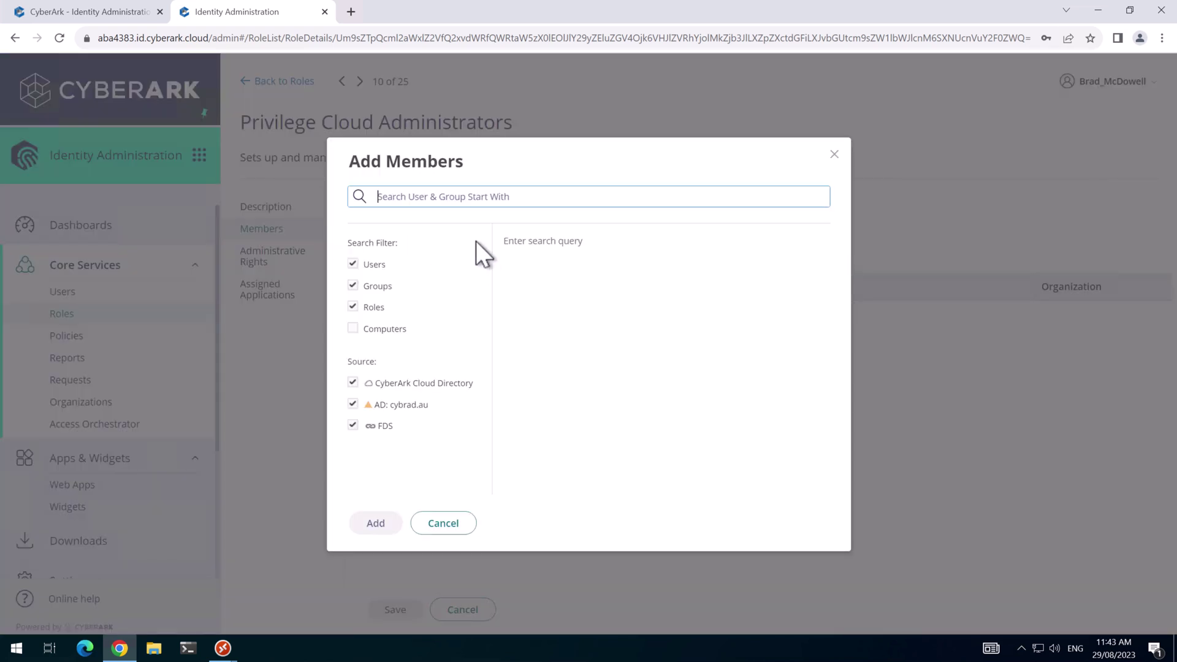
text(brad)
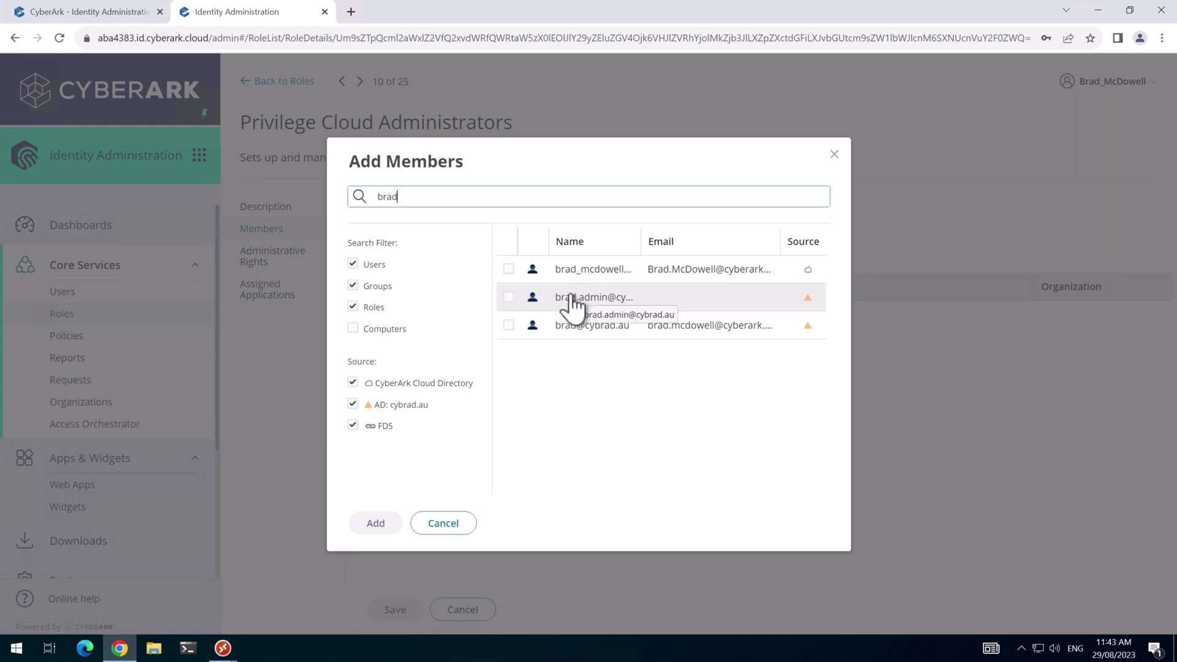
click(511, 327)
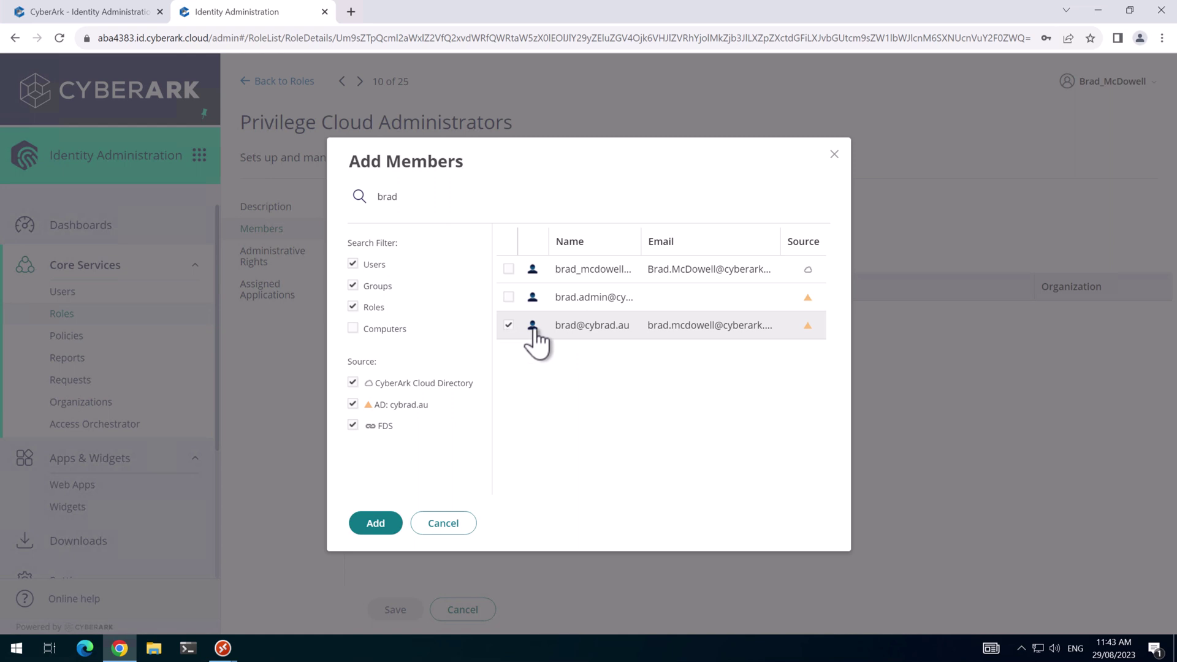
click(375, 524)
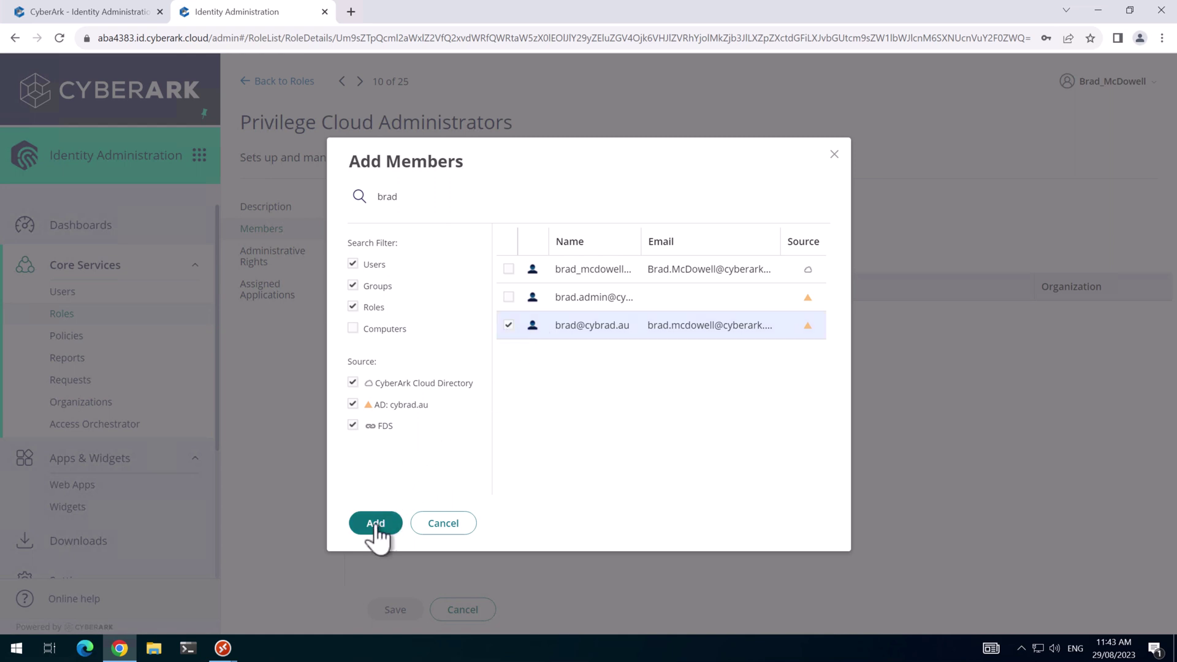
click(398, 608)
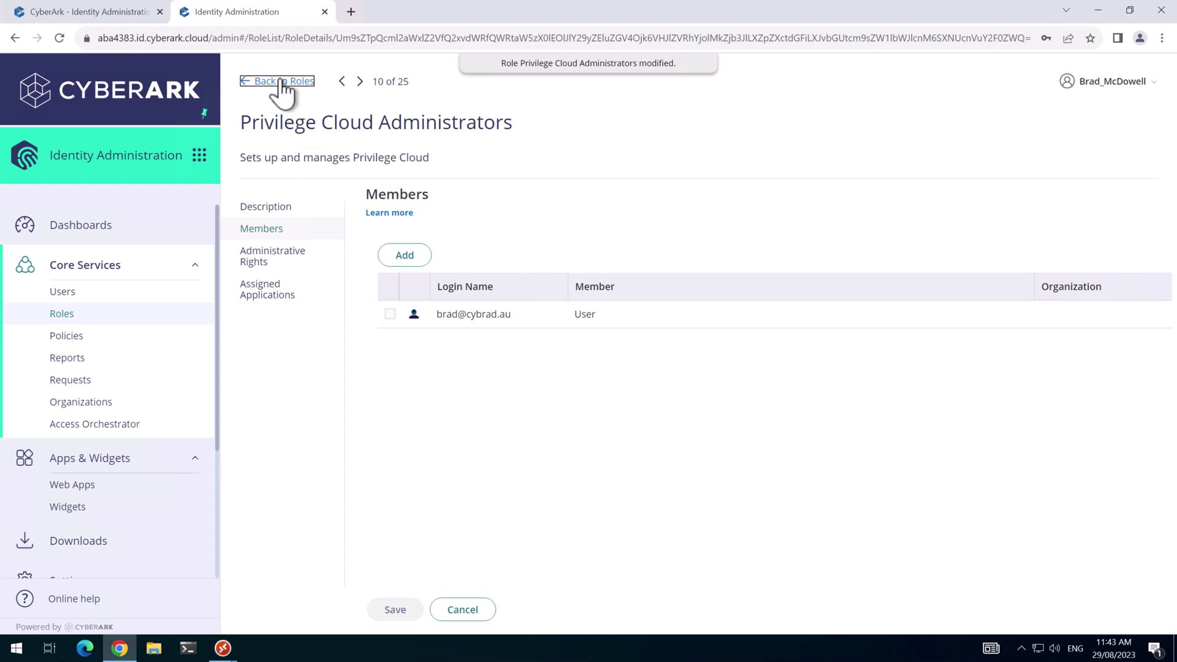
click(279, 82)
scroll(313, 429, down, 3)
Search for the AD user and save them as a member of the System Administrator role.
scroll(314, 496, down, 2)
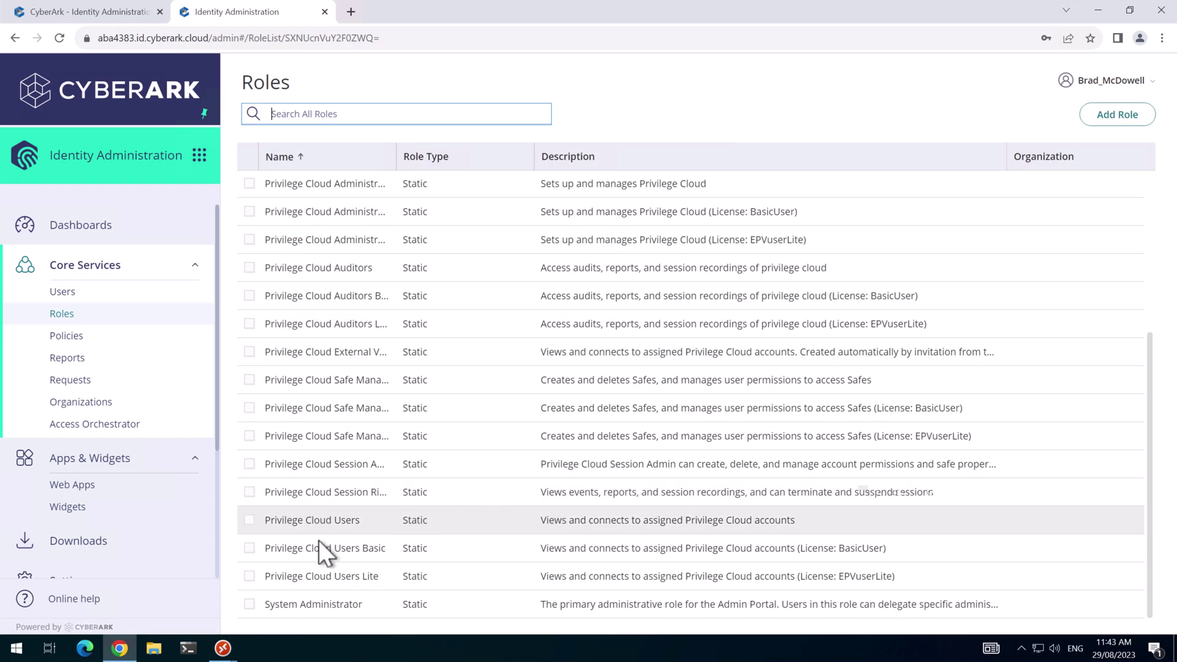
click(326, 604)
click(262, 229)
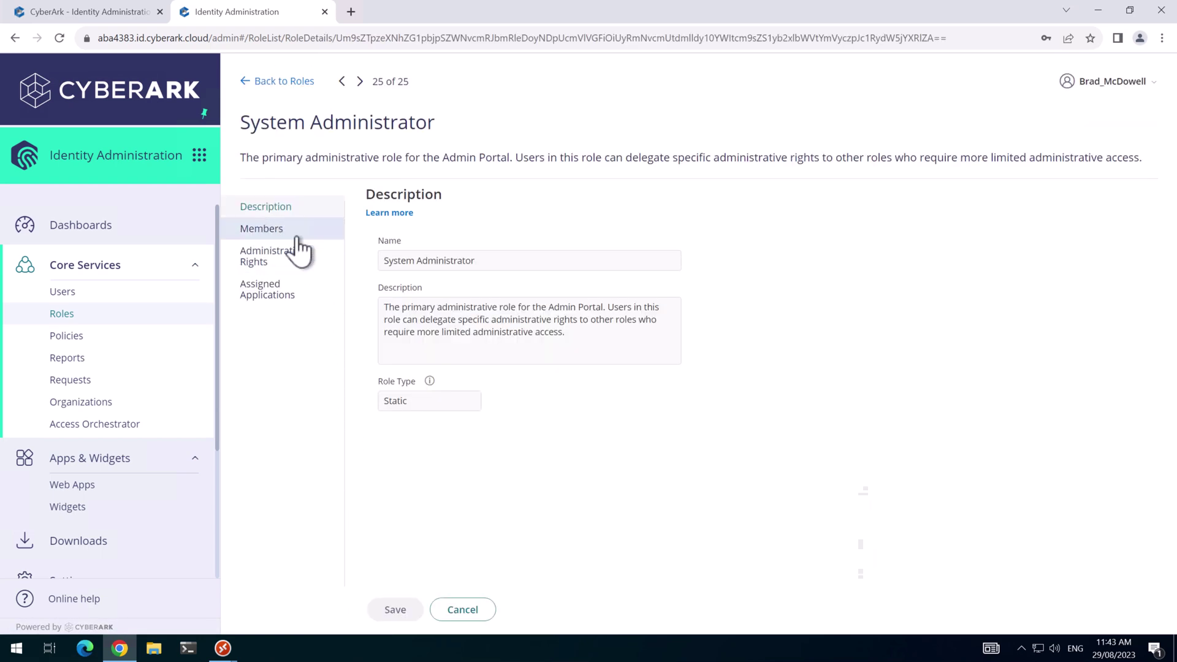
click(398, 258)
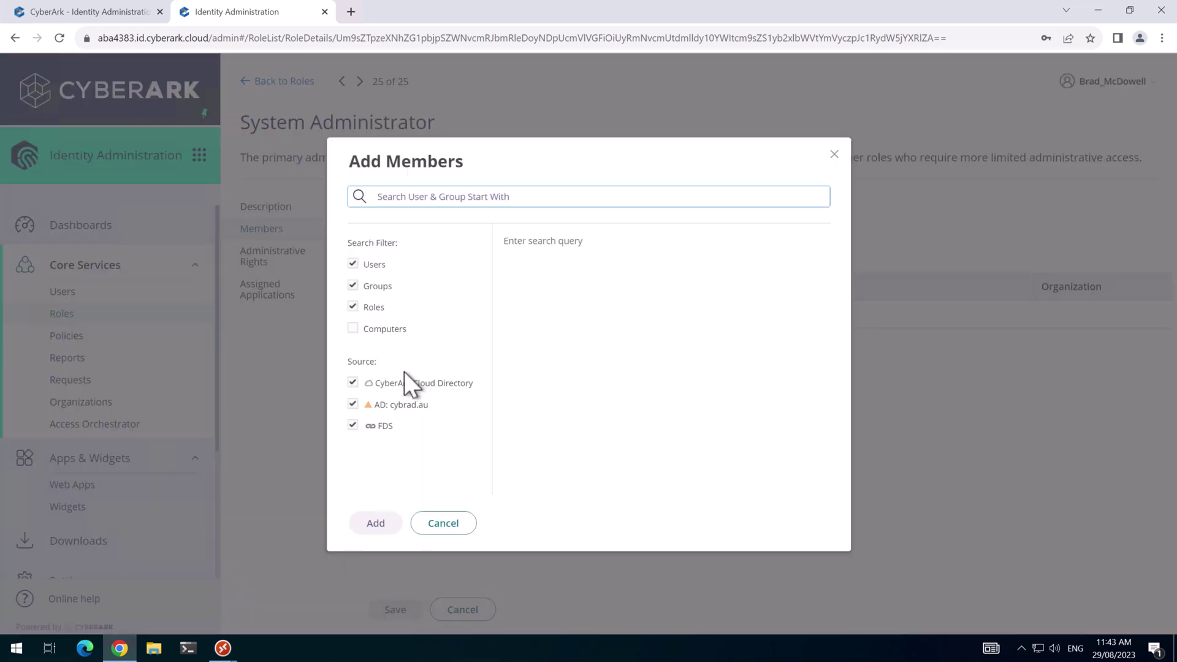
text(brad)
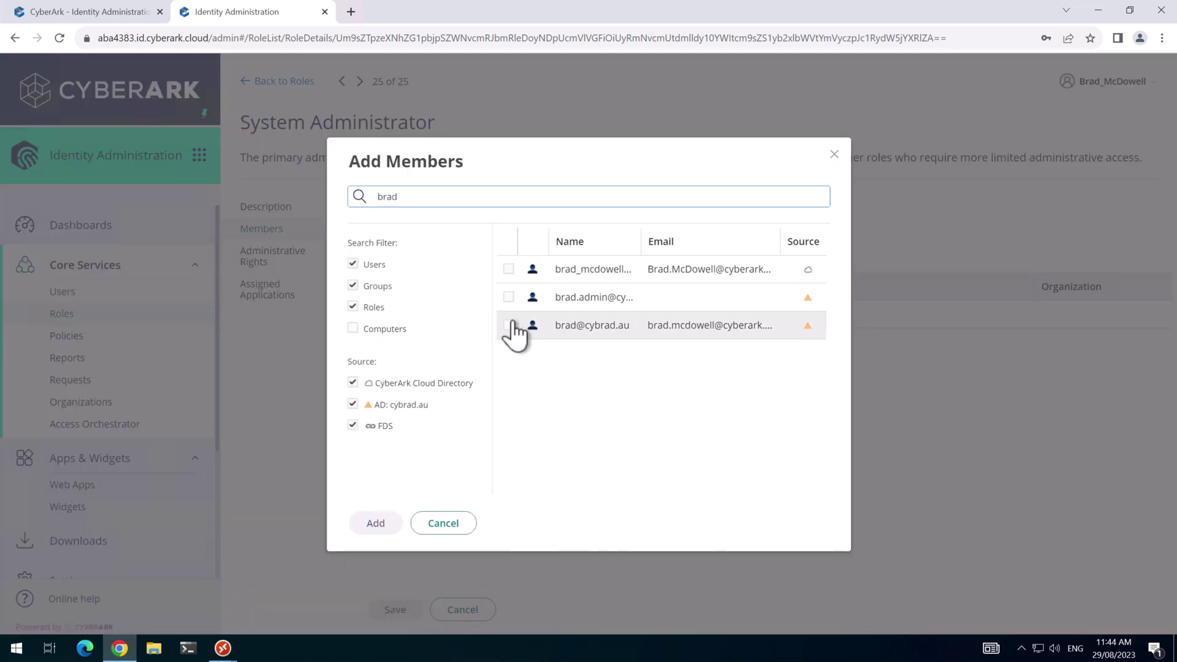
click(508, 327)
click(375, 522)
click(395, 607)
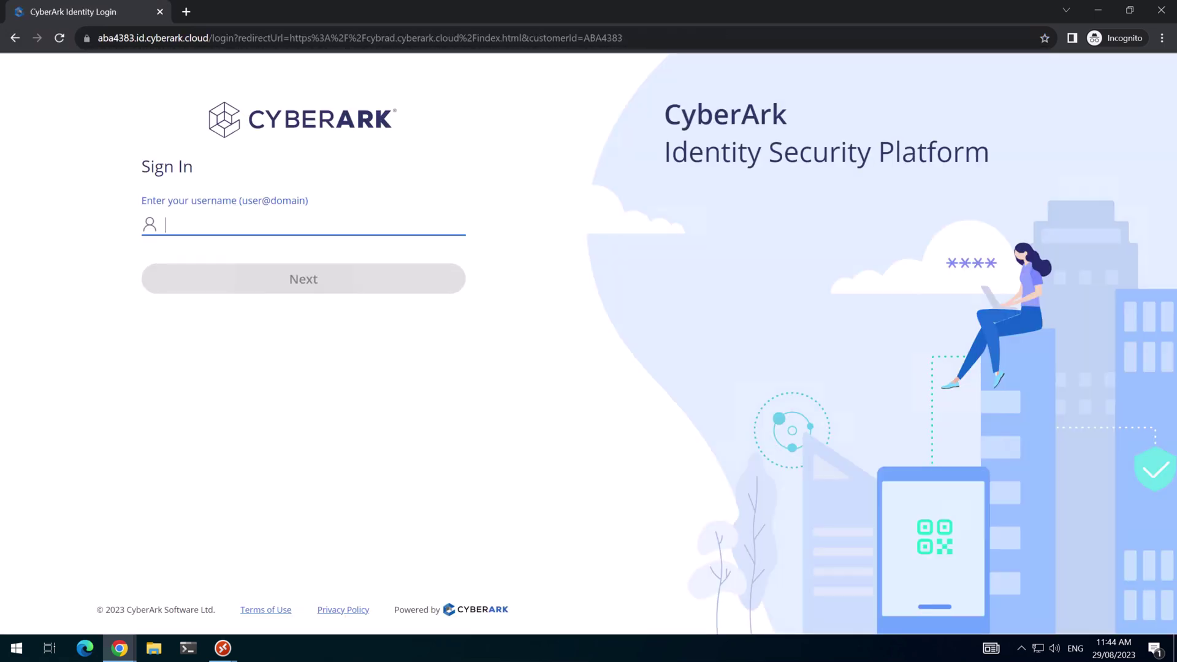
Sign in as the AD user with password and a text-message code, then open the CyberArk app list.
key(ctrl+v)
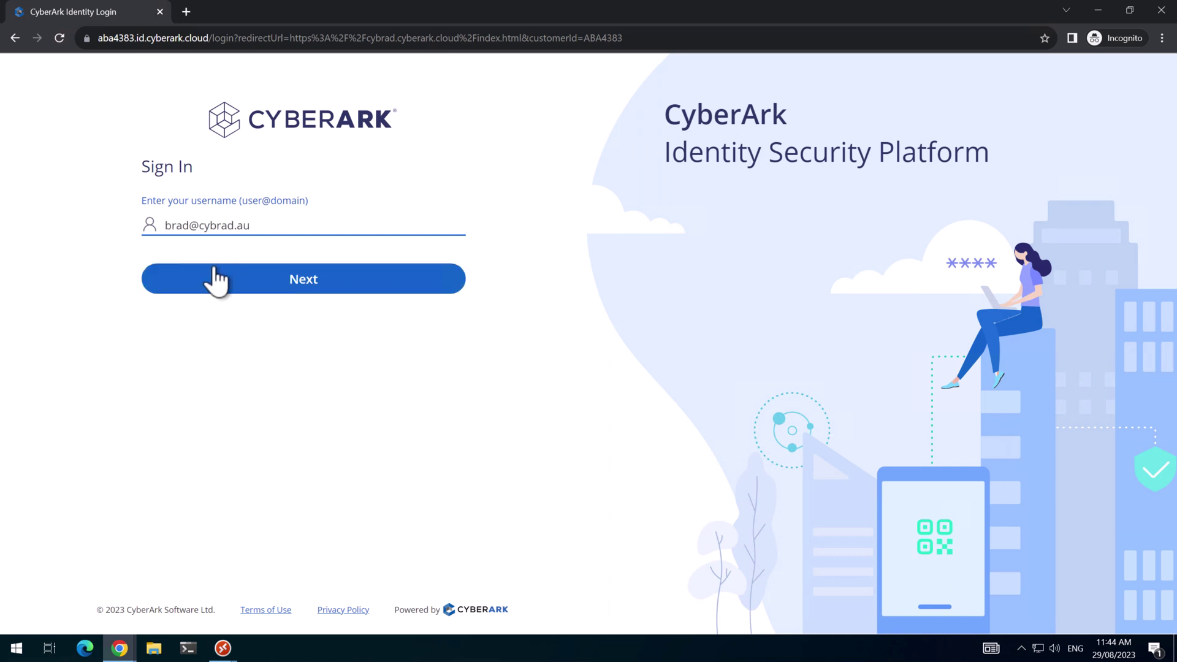
click(219, 282)
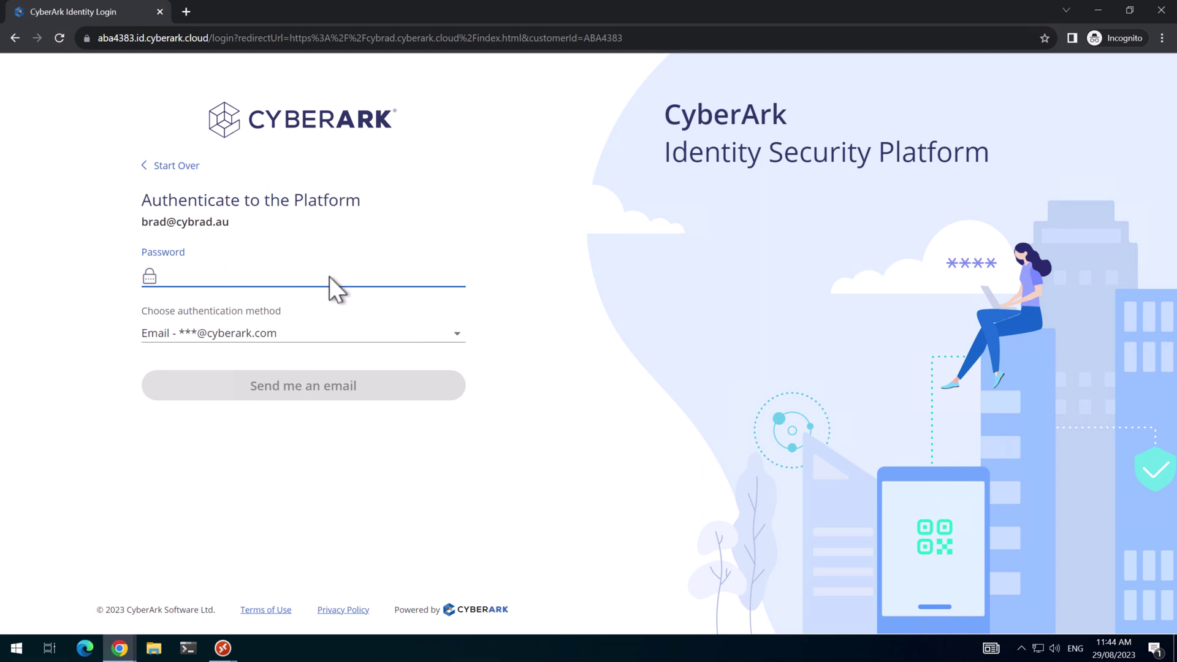
key(ctrl+v)
click(368, 333)
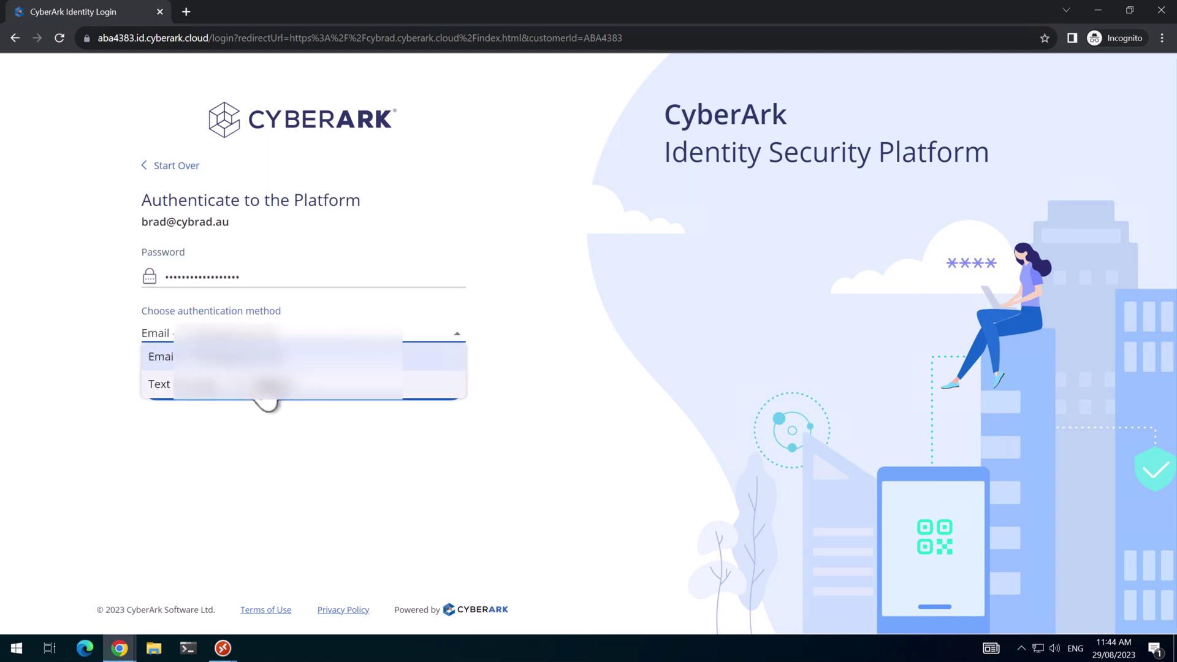
click(264, 385)
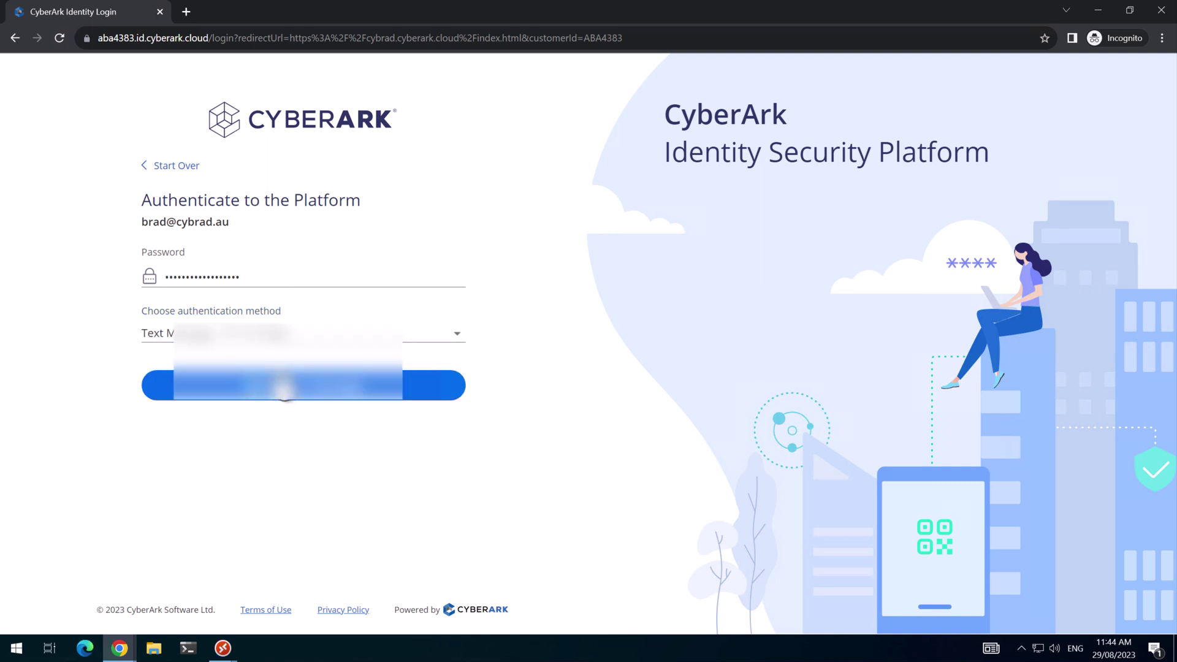
click(277, 390)
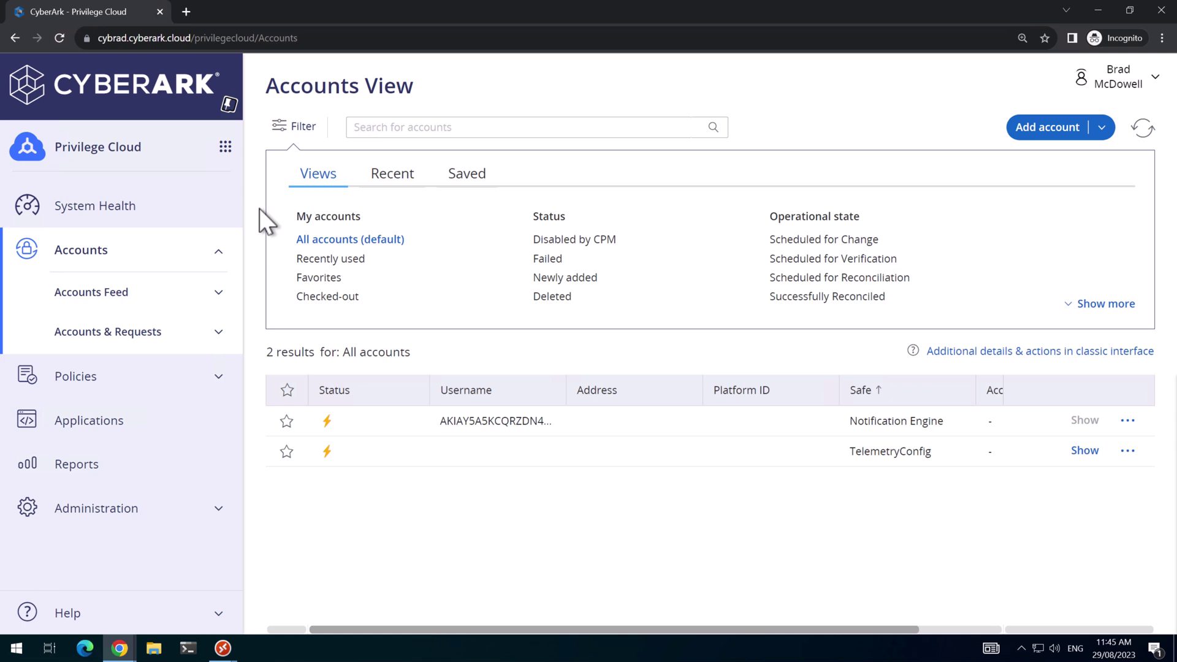
click(225, 147)
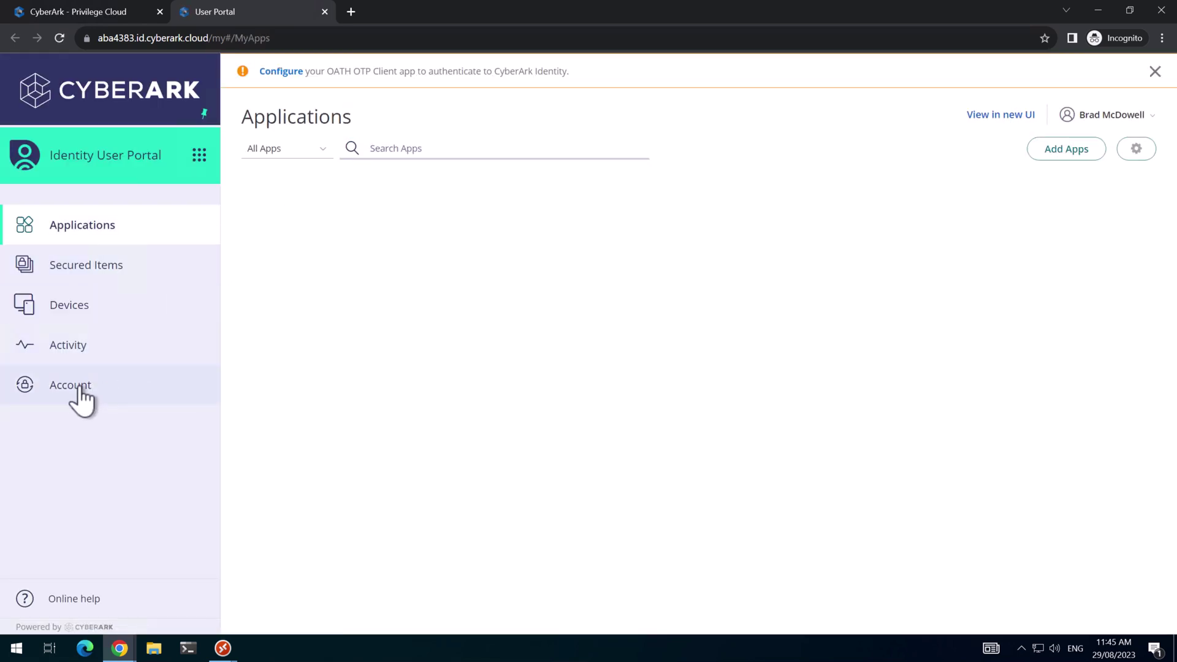
Under Account, enroll a named FIDO2 Security Key, confirming it with the key's PIN.
click(76, 385)
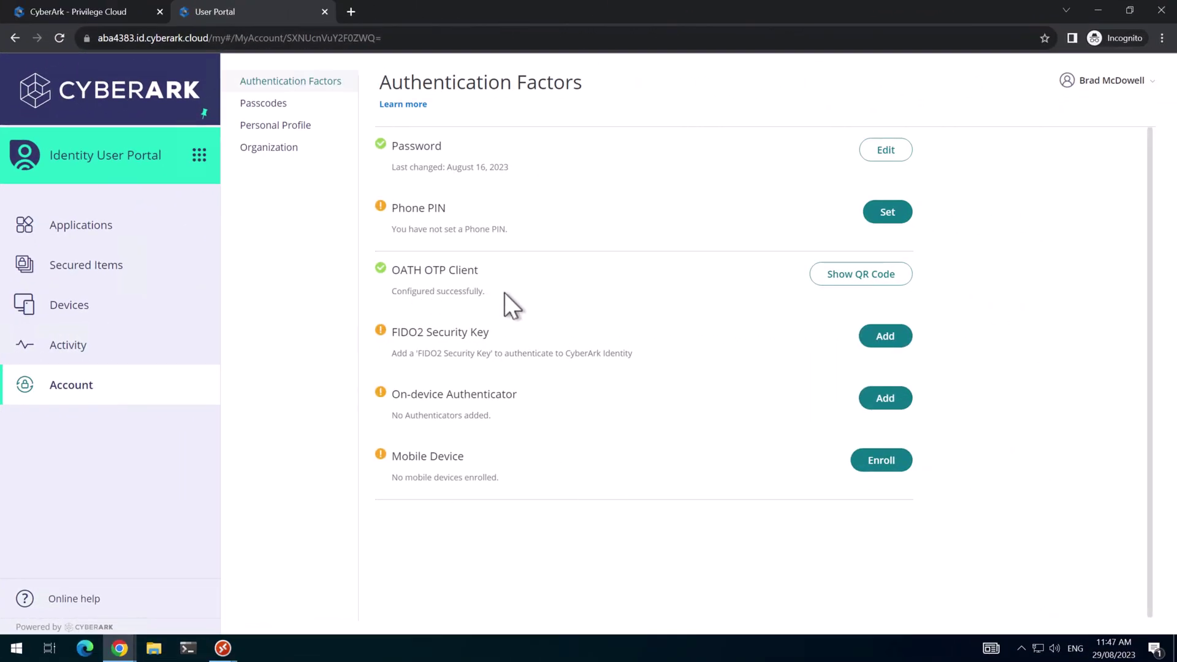
click(885, 337)
click(705, 455)
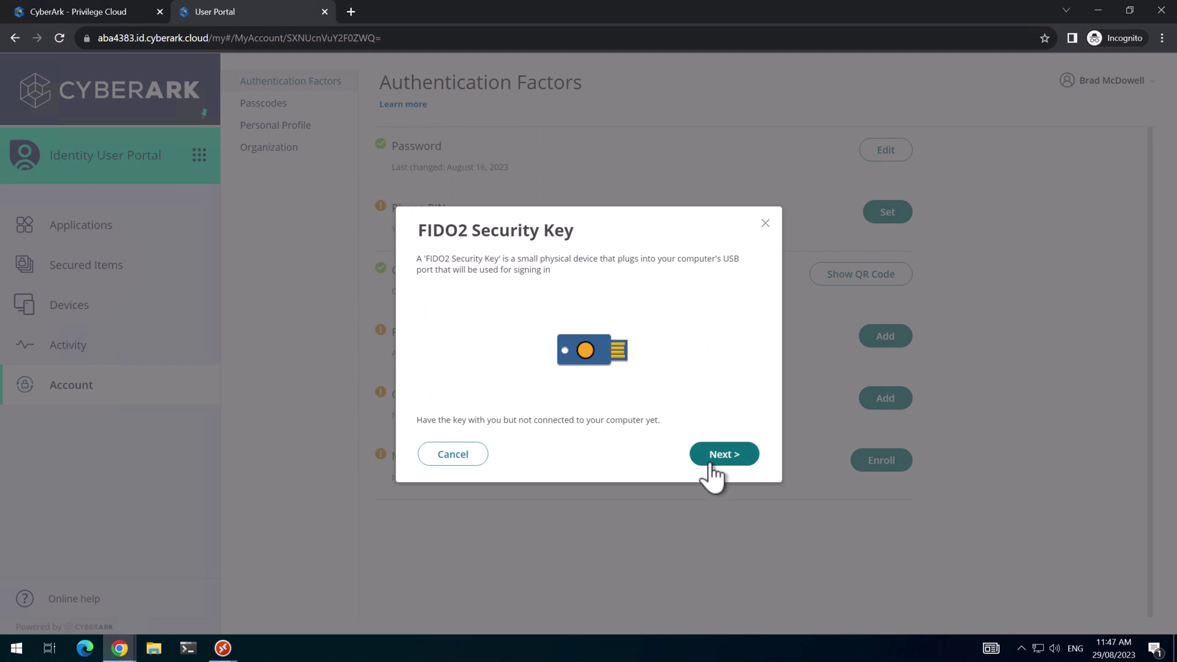
text(Brad's Key)
click(715, 455)
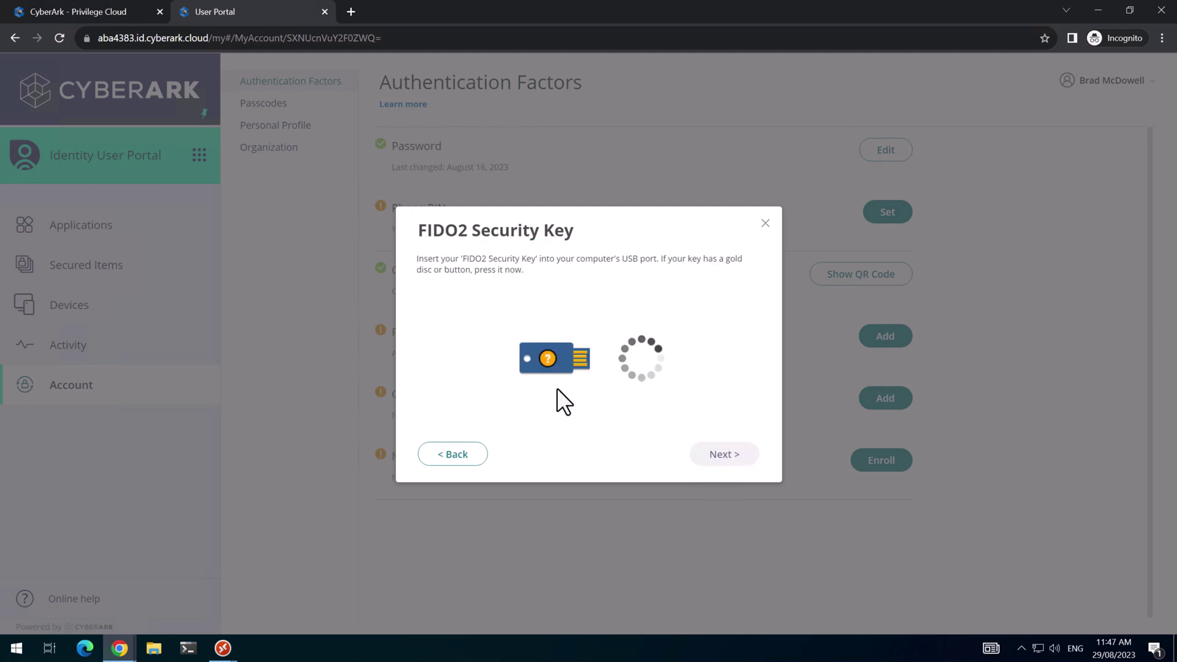
text(••••)
key(Return)
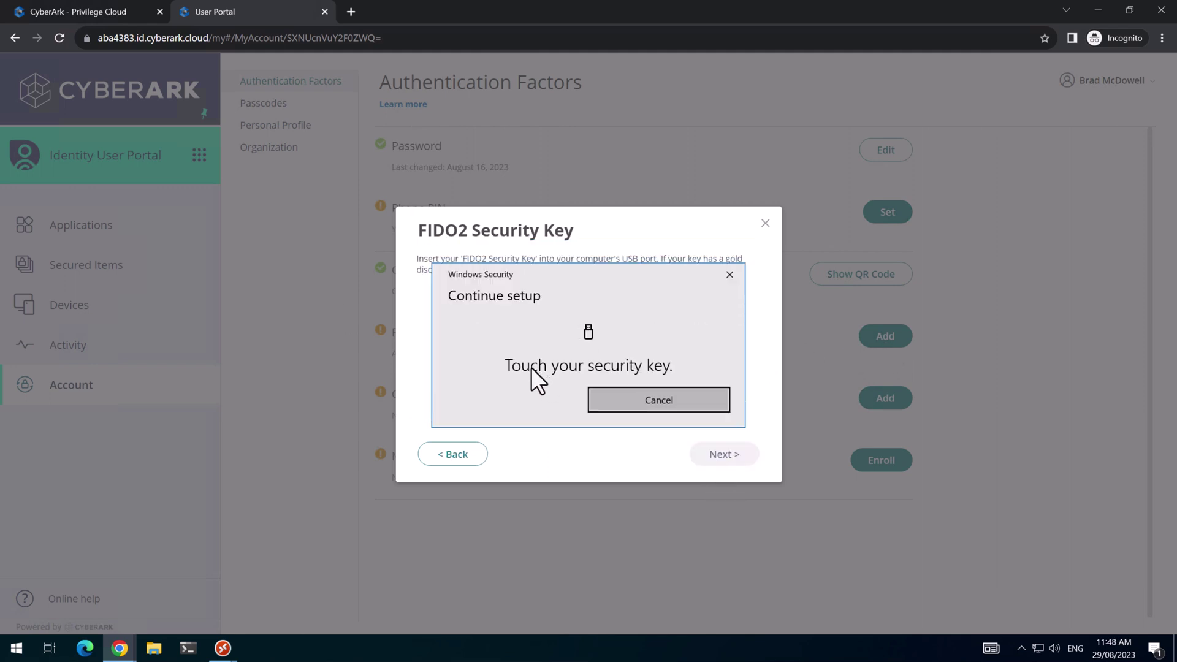
click(727, 454)
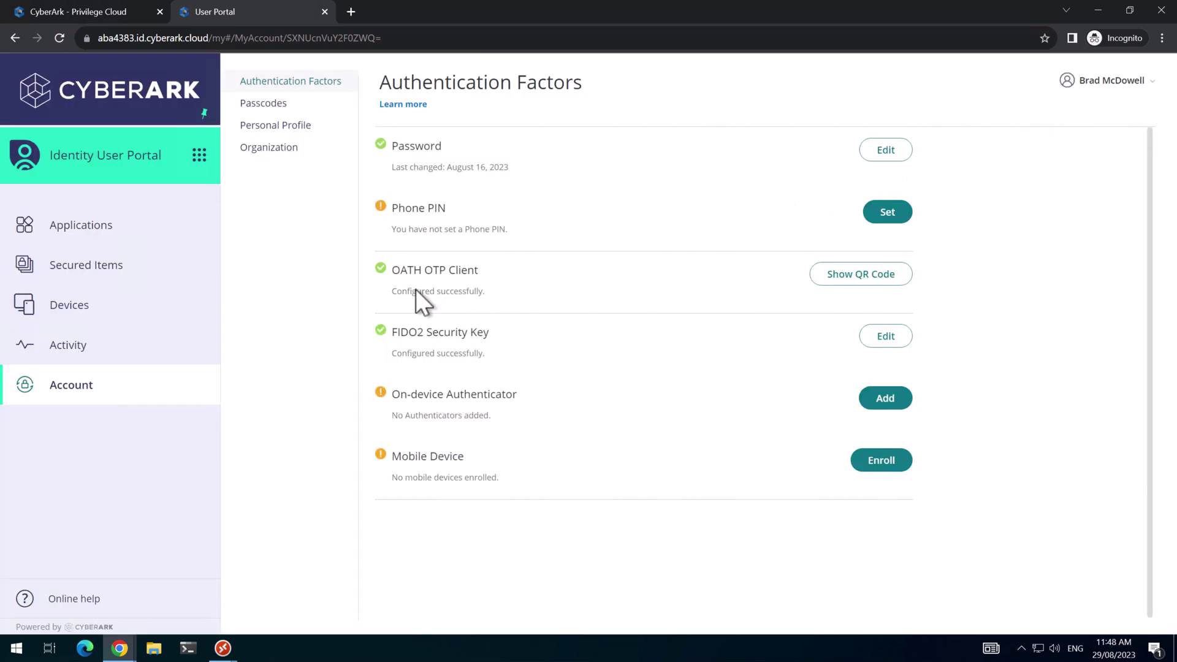
In Admin Portal Settings > Authentication, save Privilege Cloud Auth Profile without SMS and email codes in challenge 2.
click(200, 154)
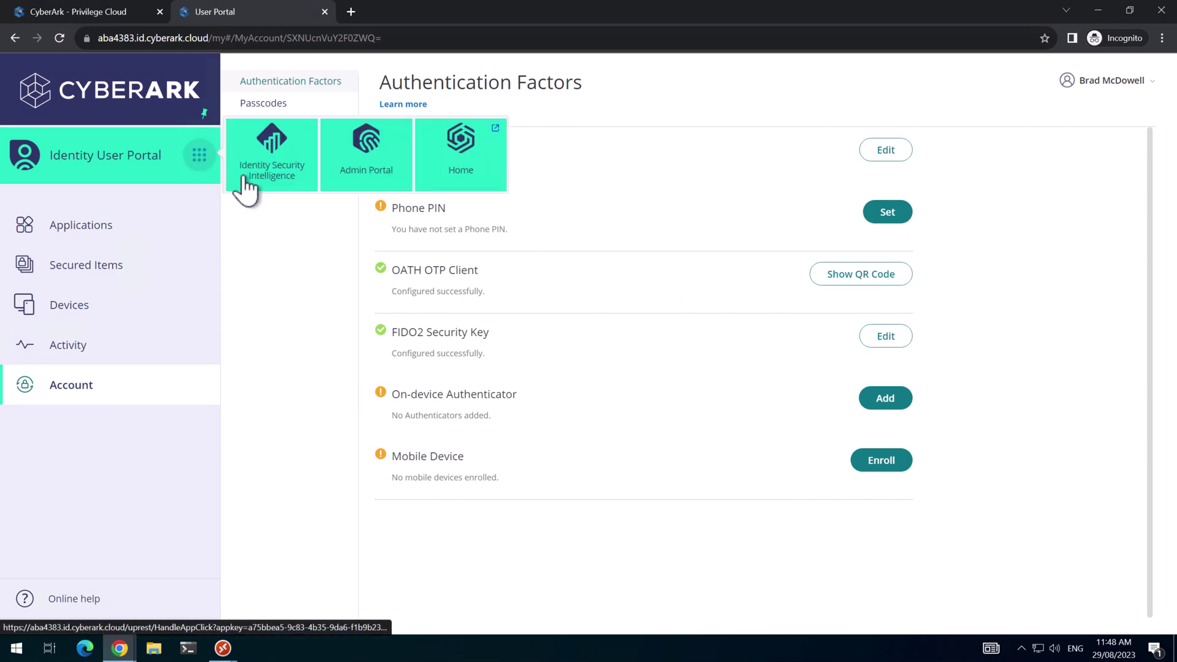
click(361, 177)
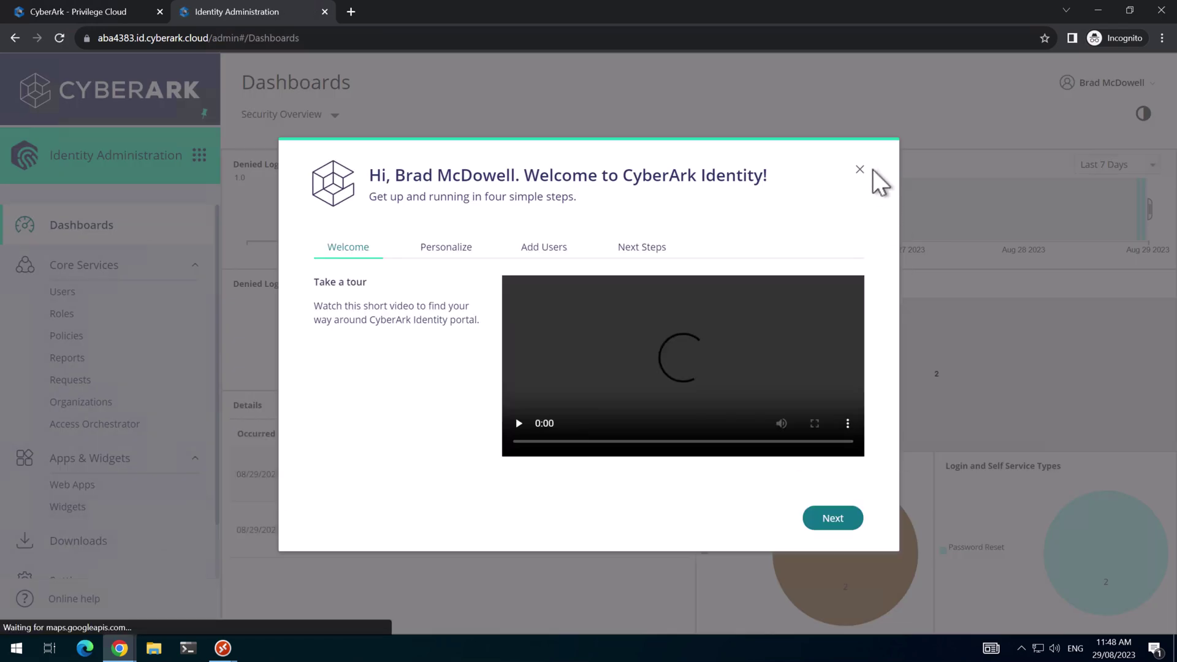
click(858, 168)
scroll(83, 518, down, 1)
click(89, 520)
scroll(91, 525, down, 2)
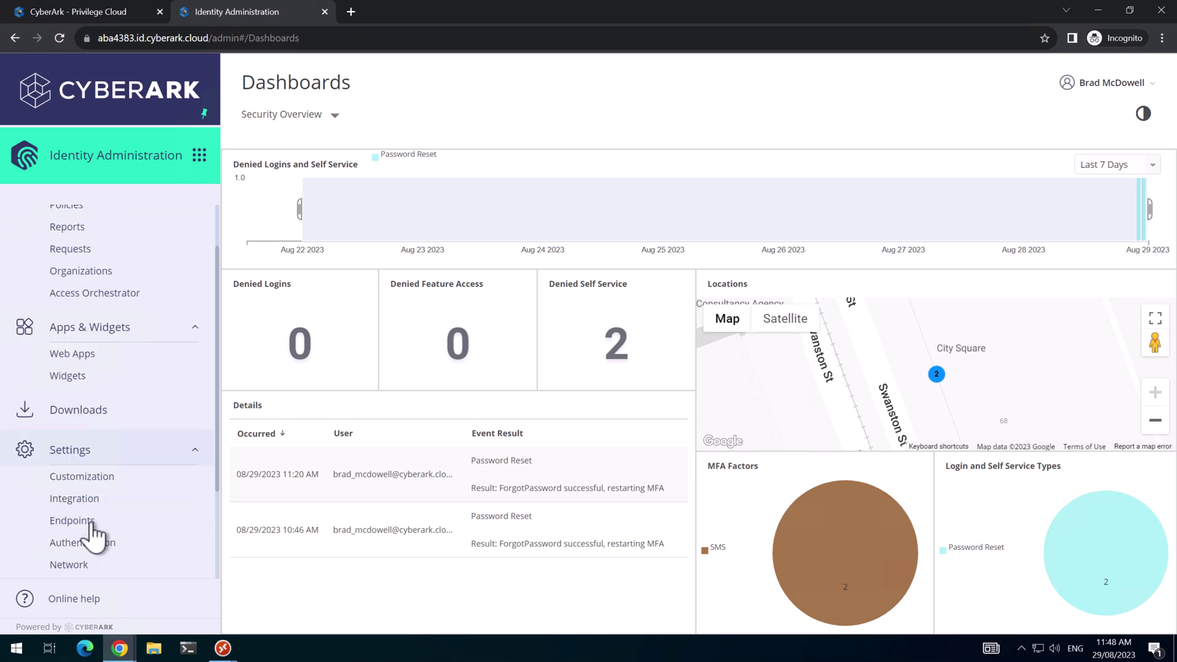
click(92, 483)
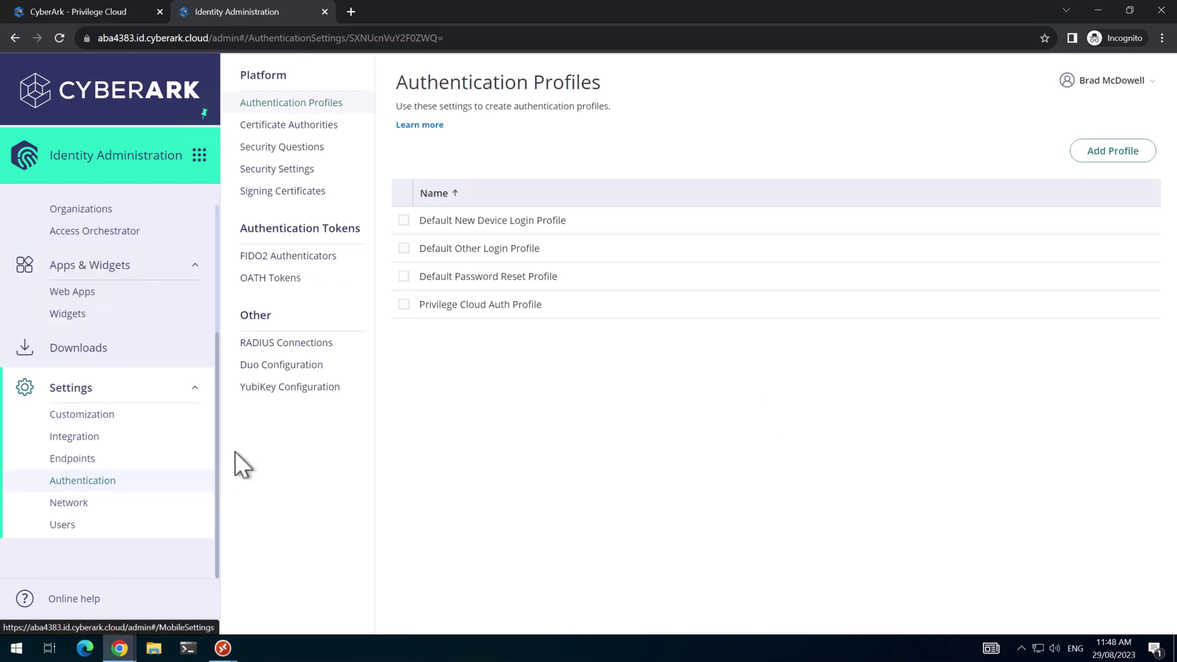
click(440, 307)
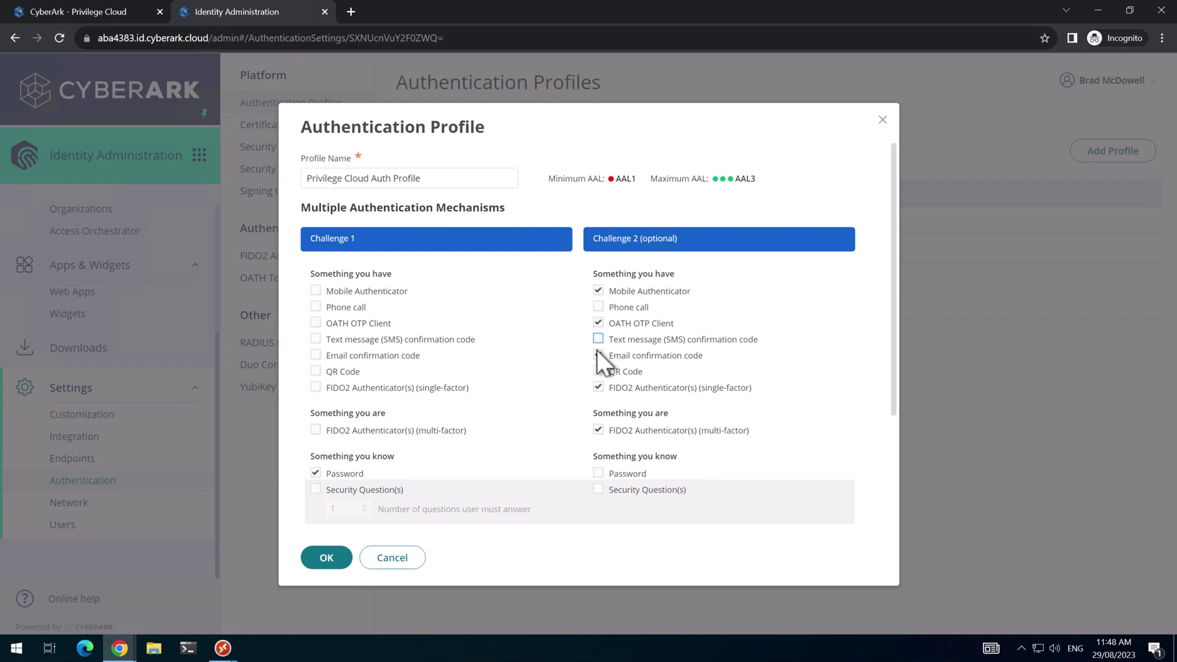
click(326, 557)
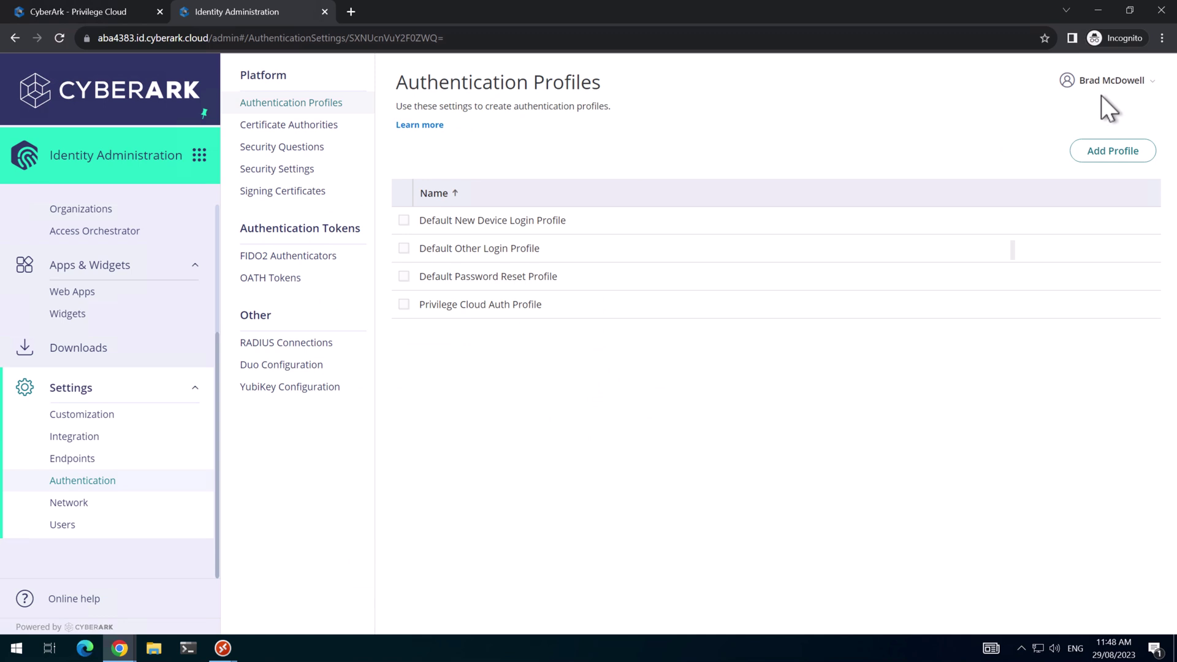
Reopen the Privilege Cloud sign-in page in a fresh window and submit the AD user's username.
click(1161, 14)
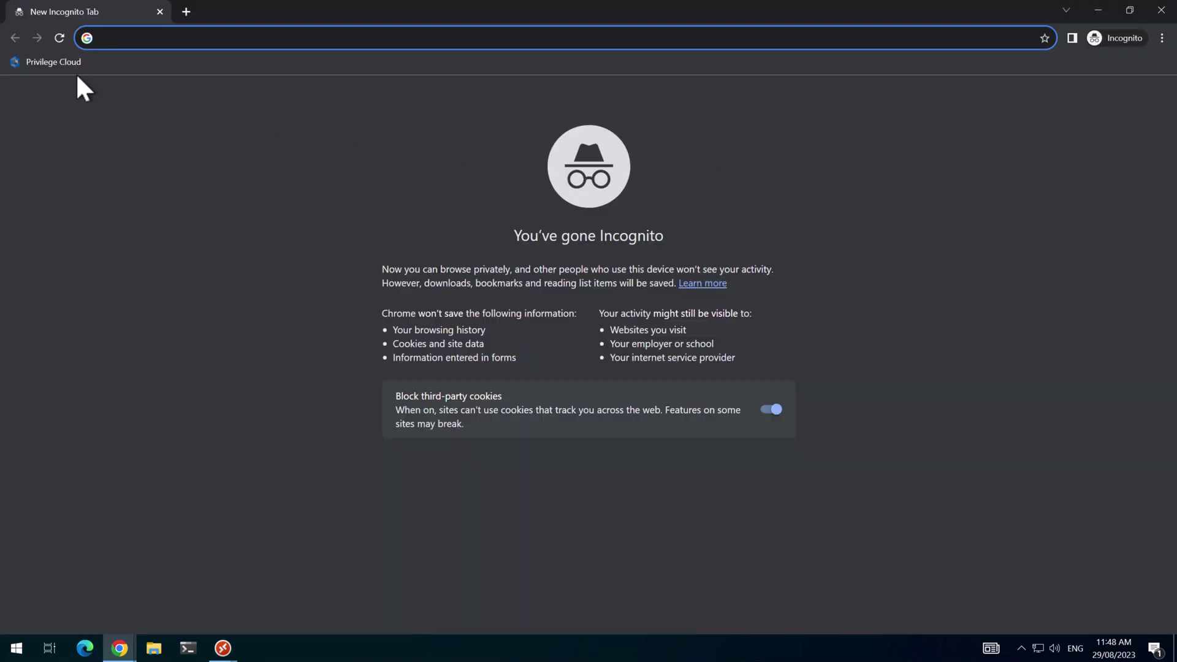
click(72, 66)
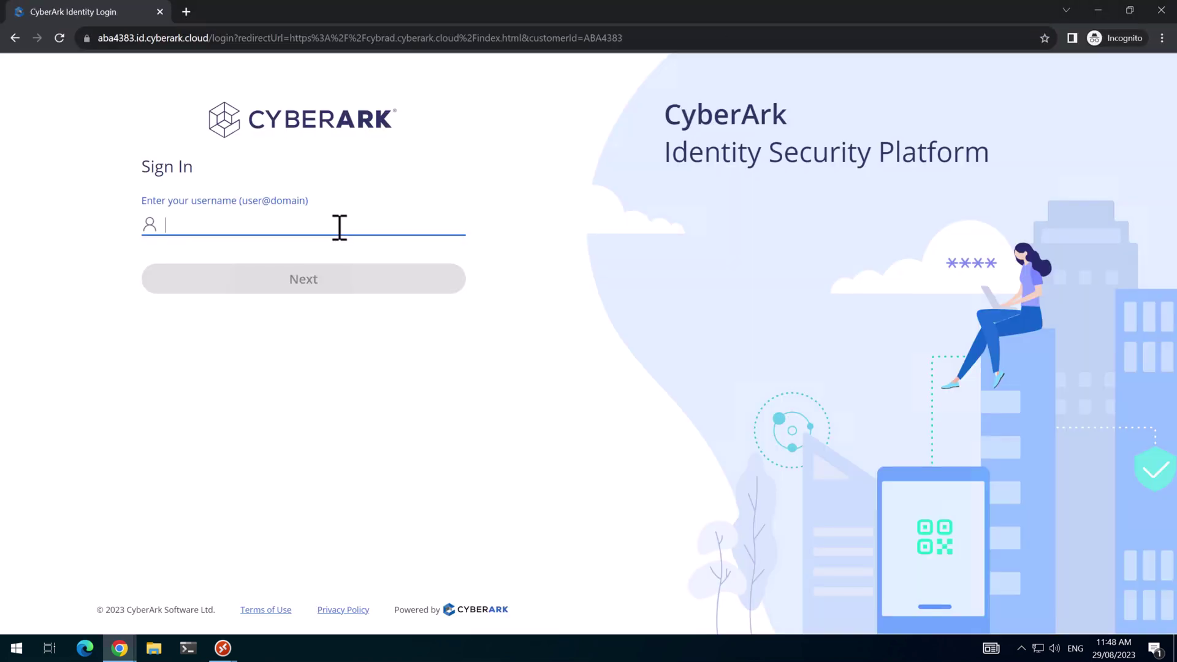
click(341, 279)
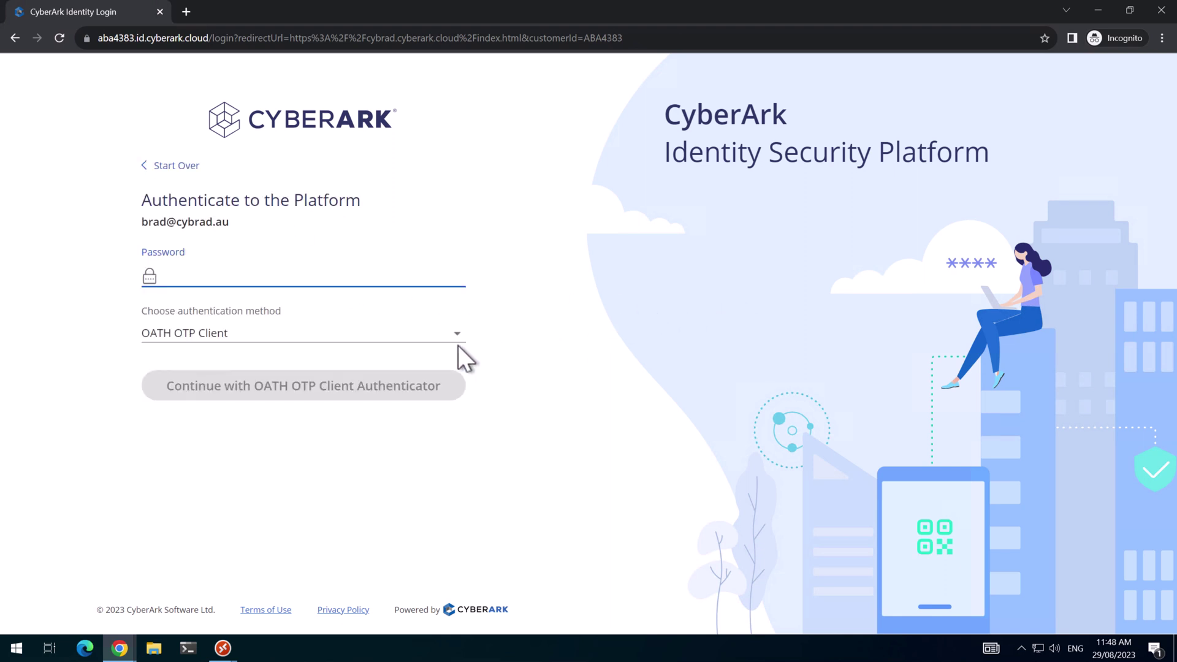
click(423, 336)
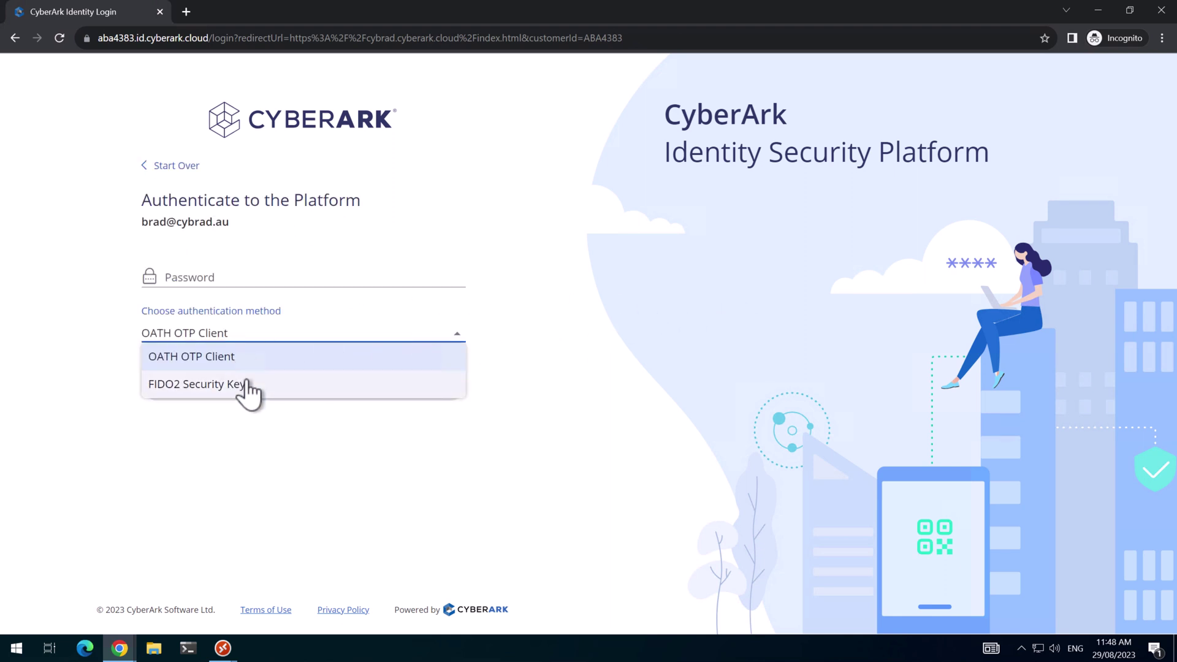
click(846, 343)
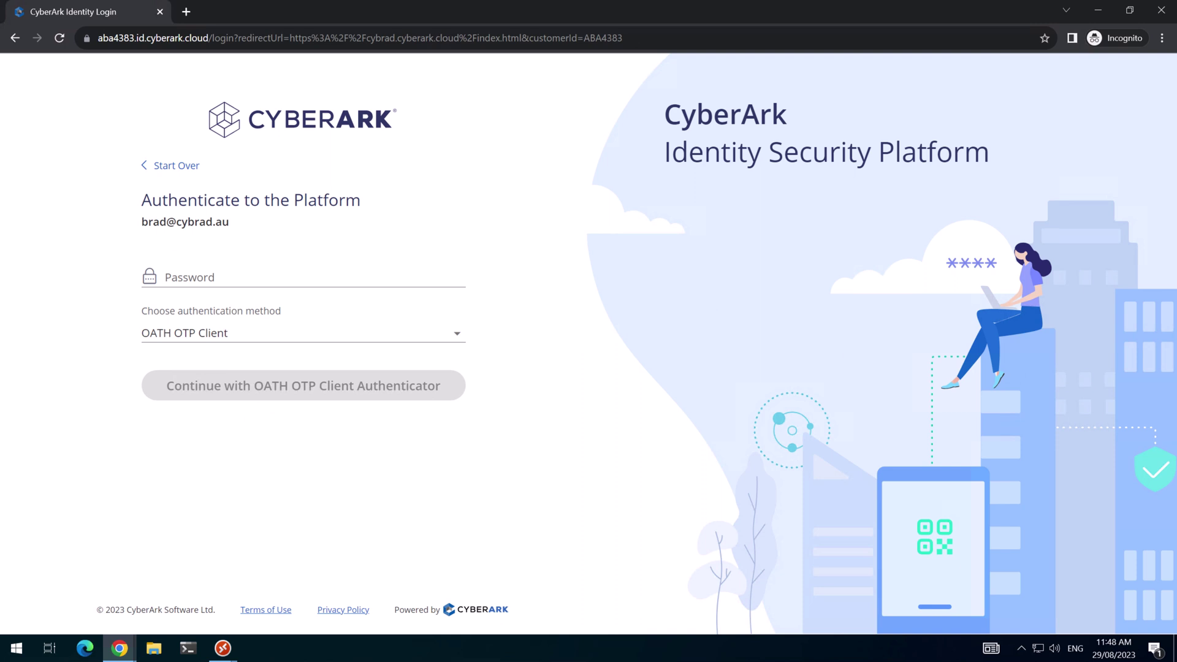
Enter the account password and continue sign-in with FIDO2 Security Key as the method.
click(208, 274)
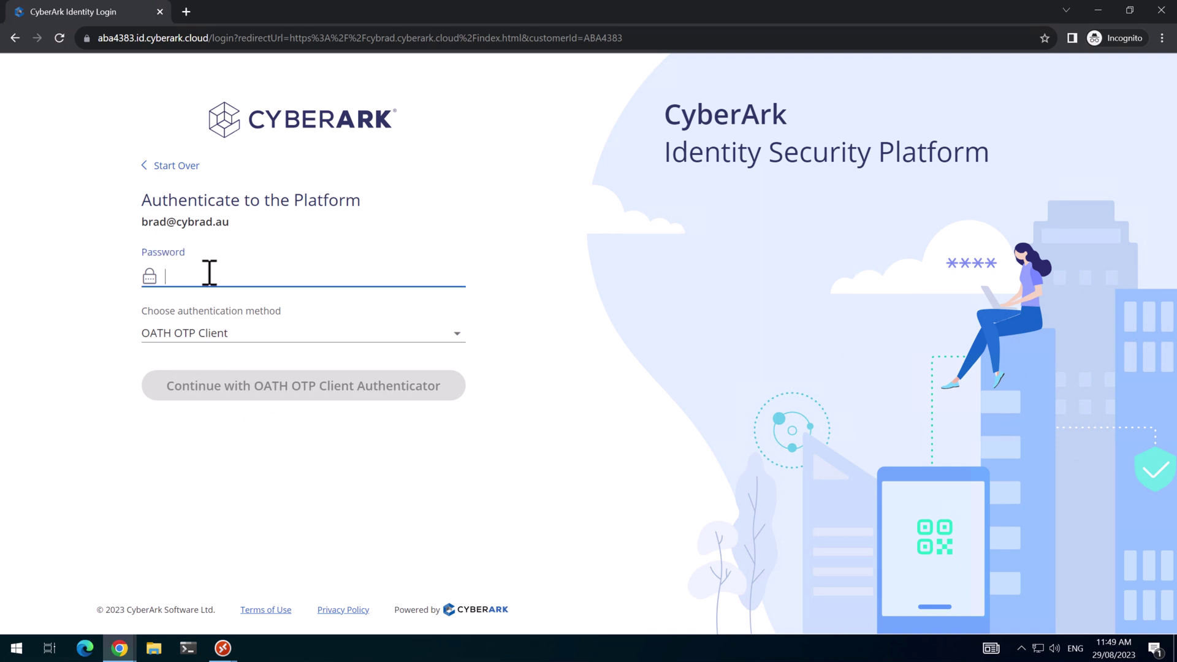
key(ctrl+v)
click(262, 334)
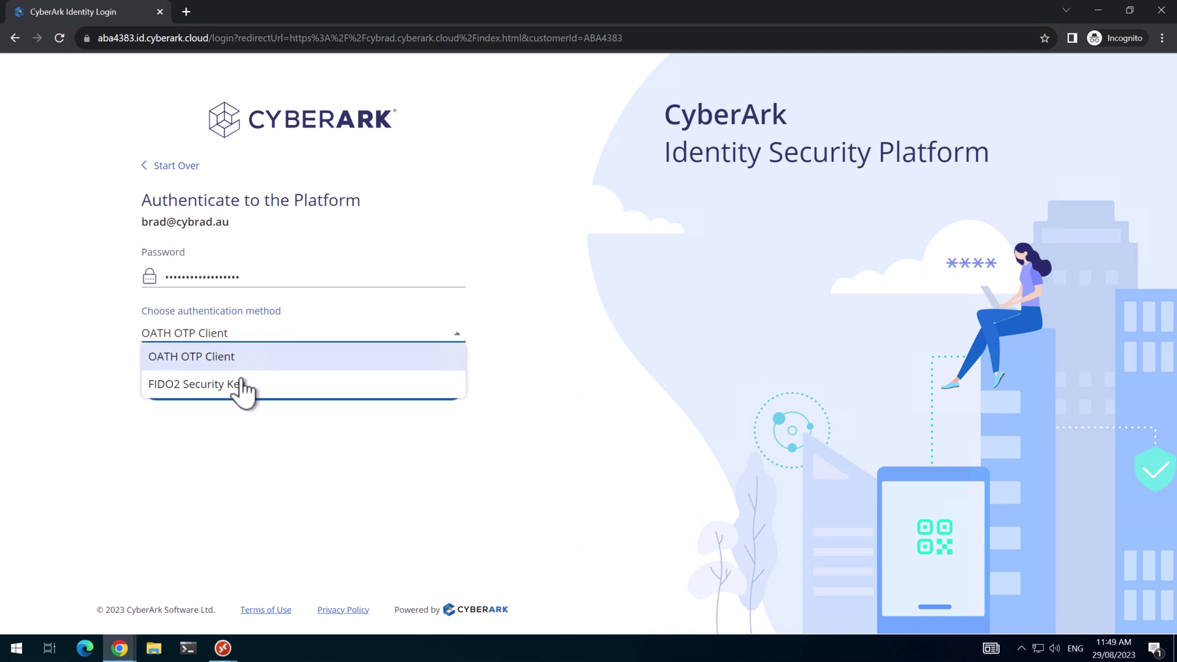
click(233, 383)
click(303, 383)
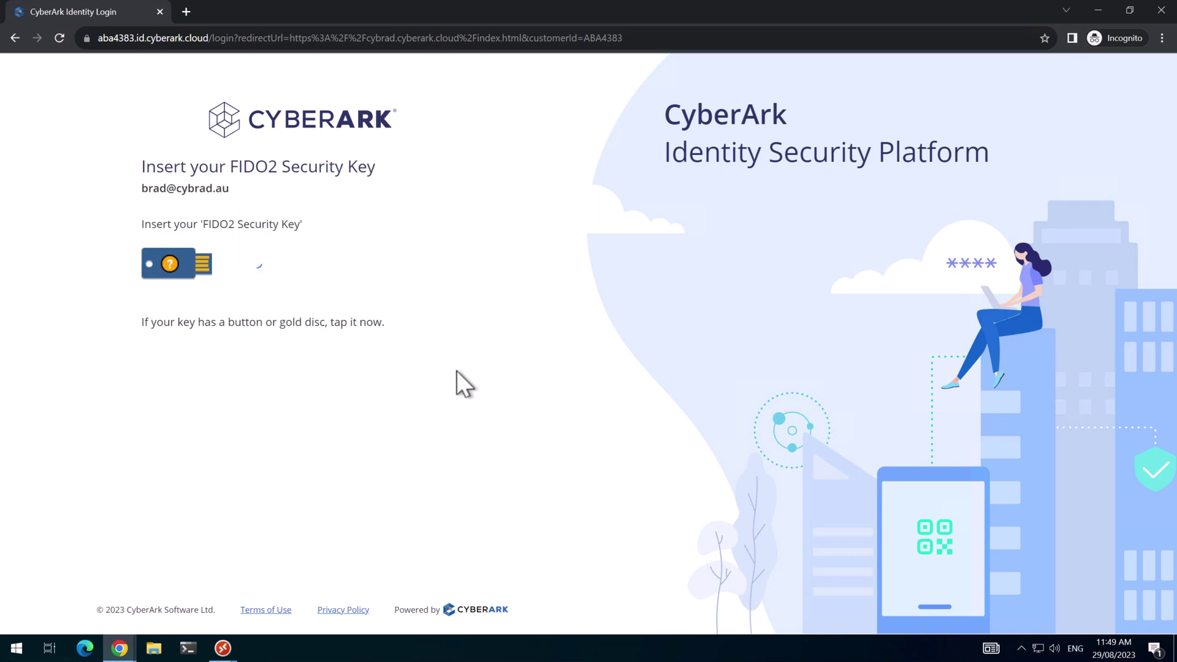